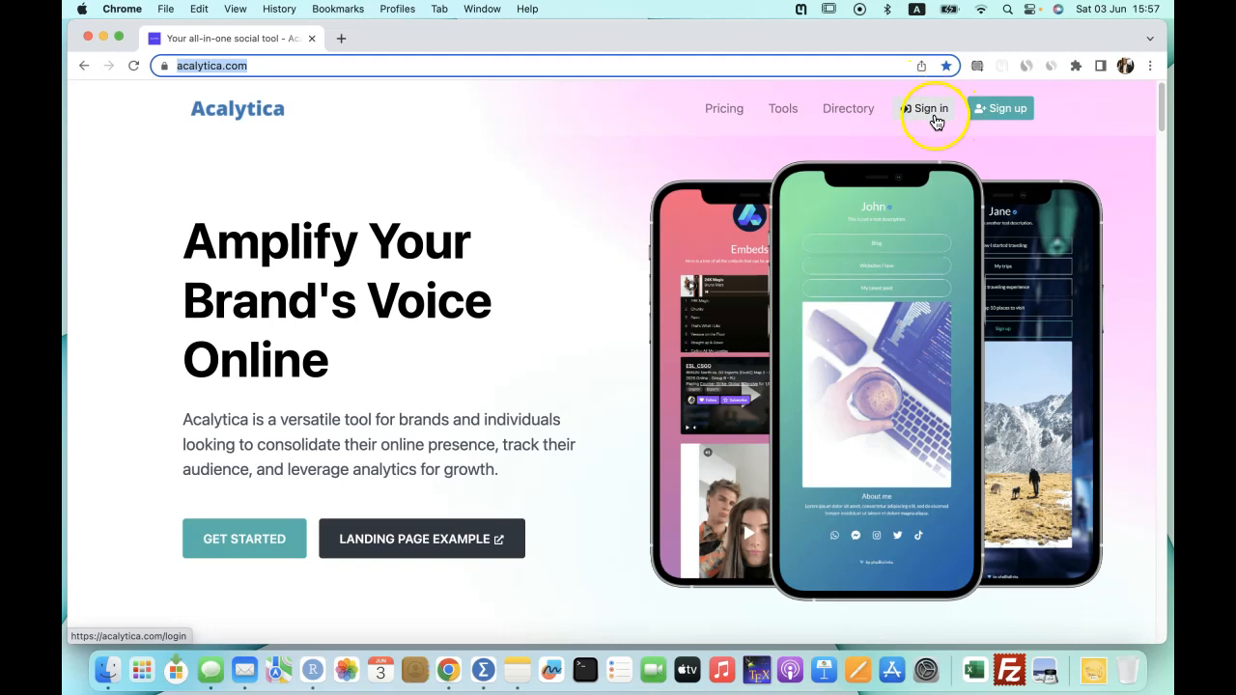
# Open the Directory of users and scroll through the verified user profiles and their view counts.
pyautogui.click(849, 111)
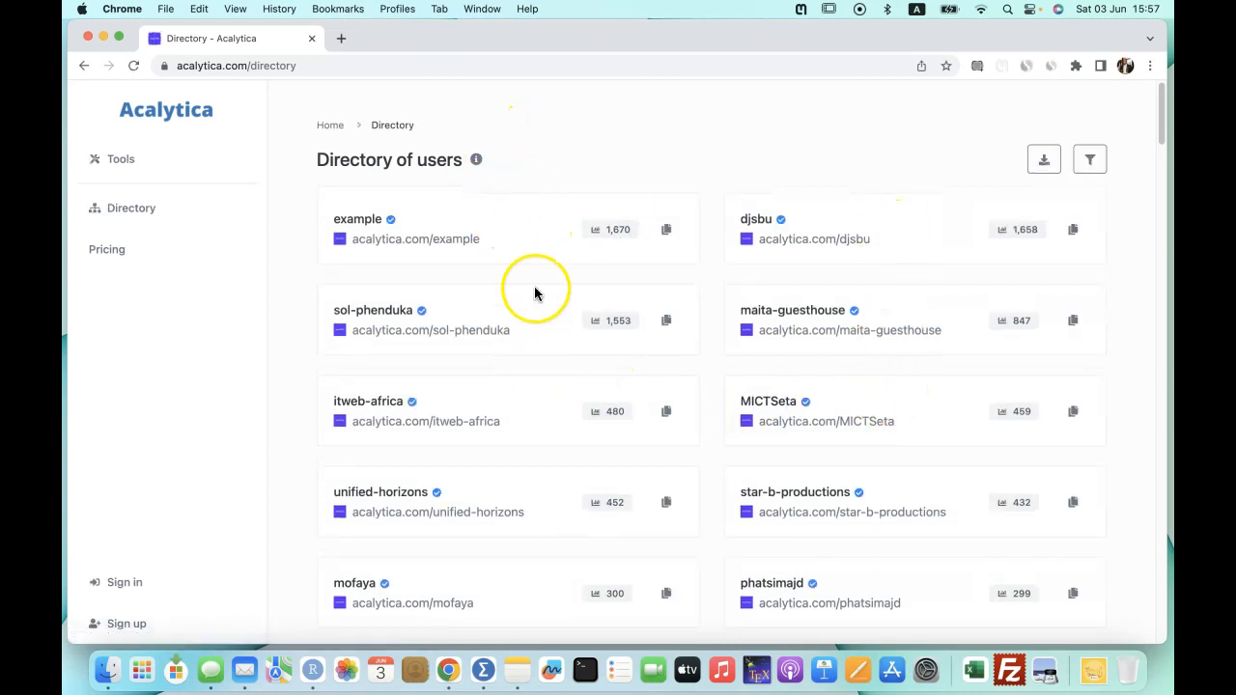
pyautogui.scroll(-8, 565, 309)
pyautogui.scroll(6, 568, 311)
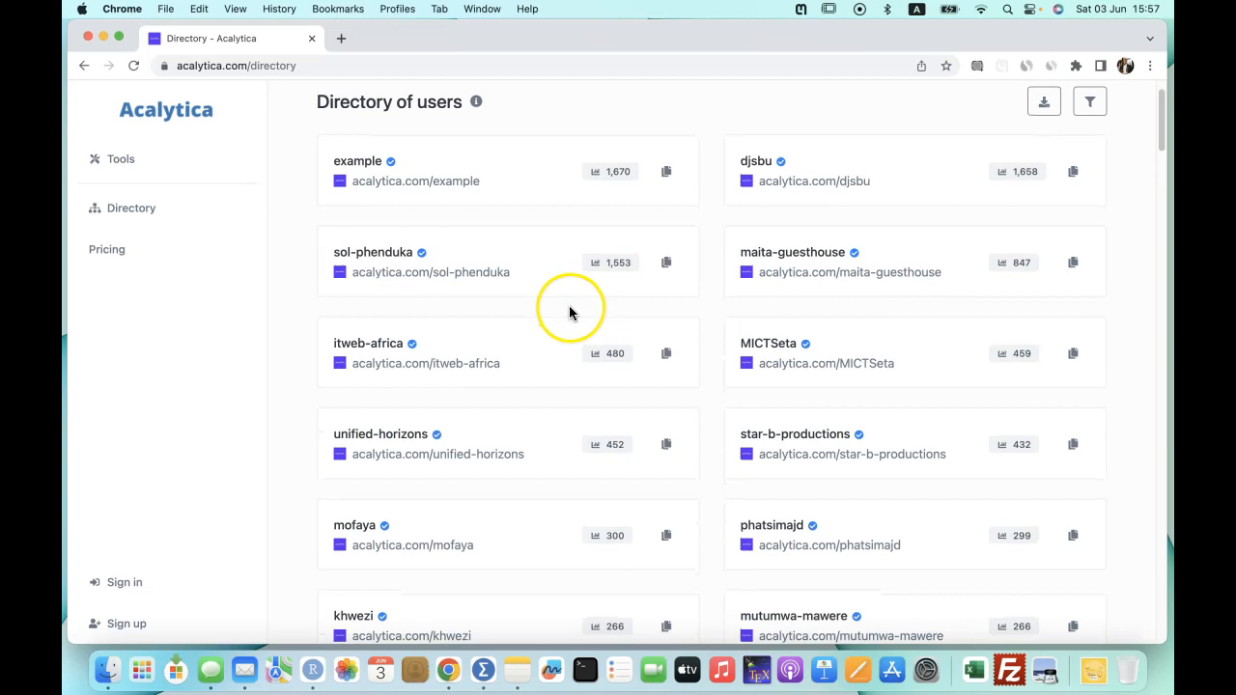
pyautogui.scroll(1, 570, 312)
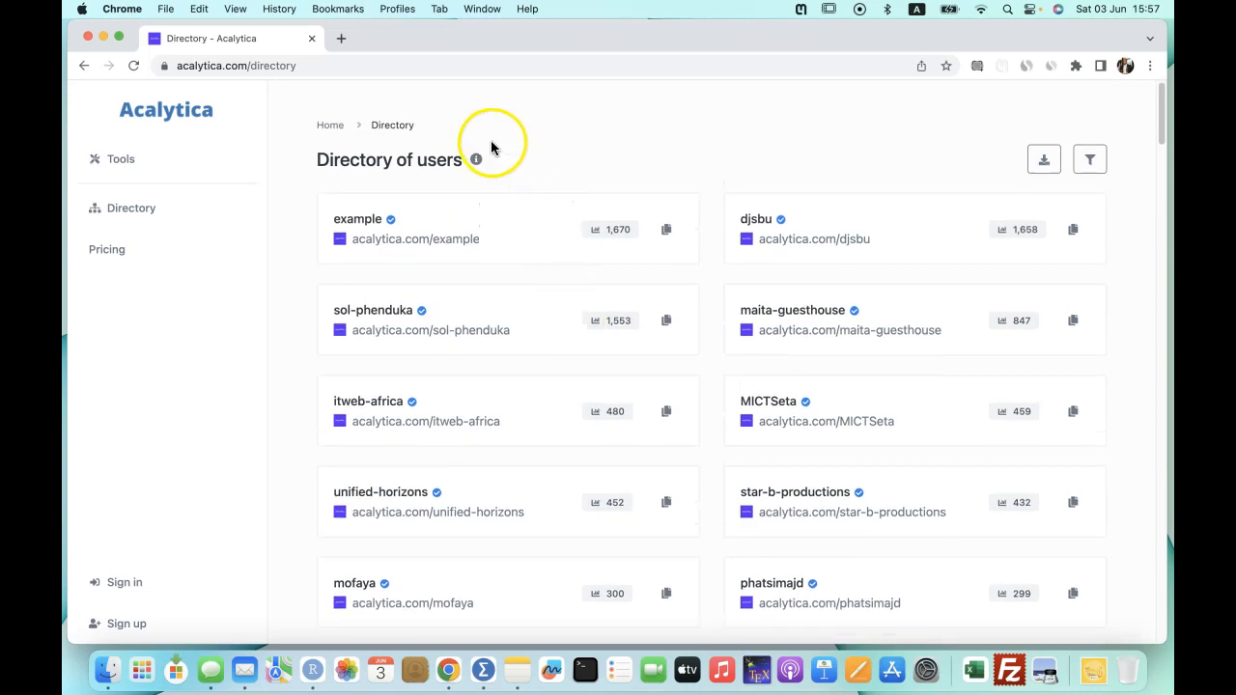
# Browse the example user's biolink page, then return to the Directory tab.
pyautogui.click(437, 242)
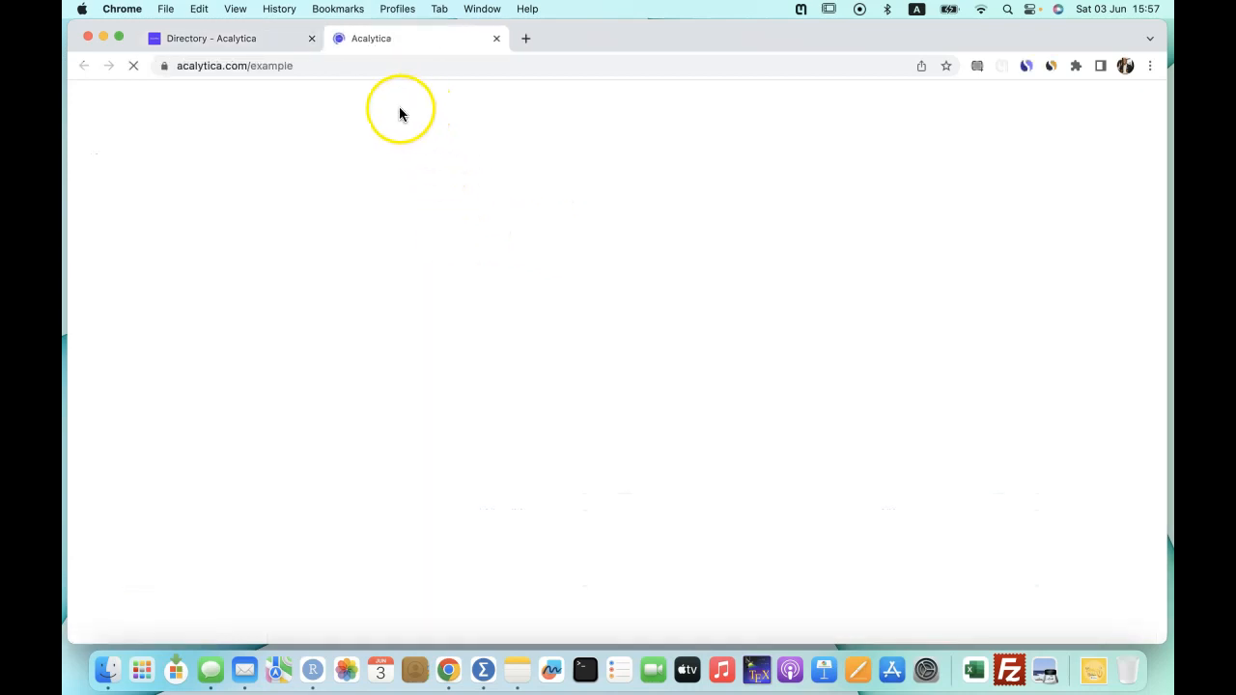
pyautogui.scroll(-9, 563, 337)
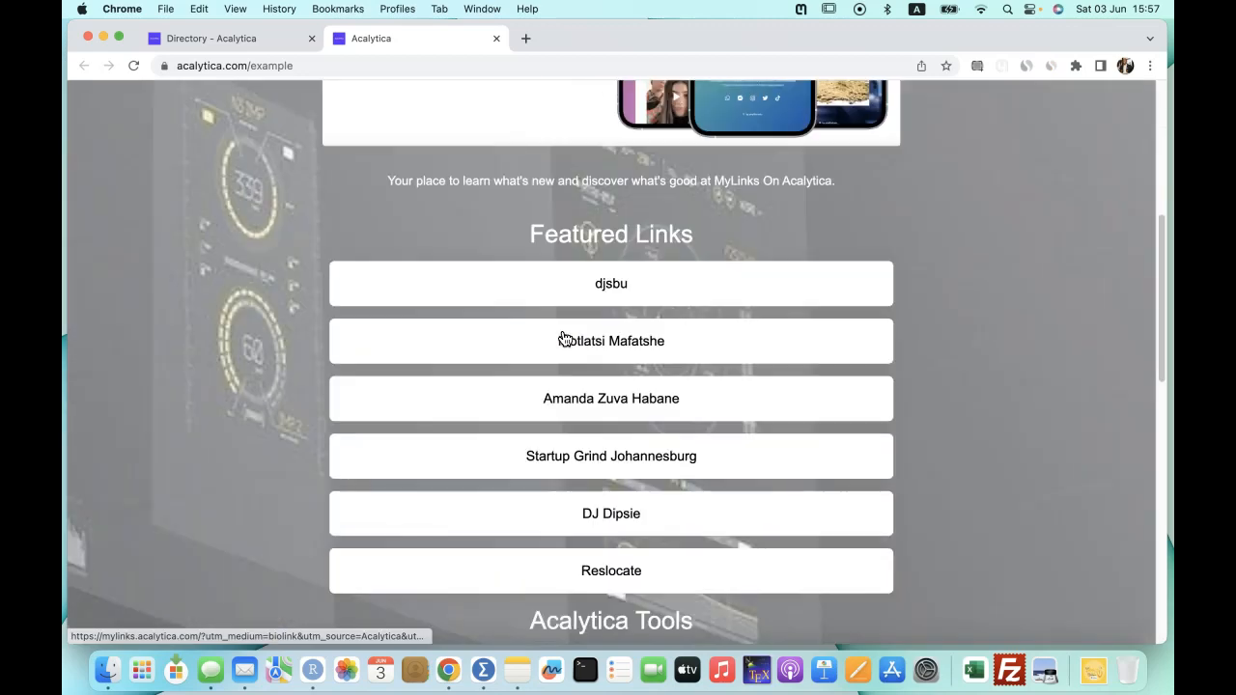
pyautogui.scroll(-17, 565, 338)
pyautogui.scroll(5, 566, 339)
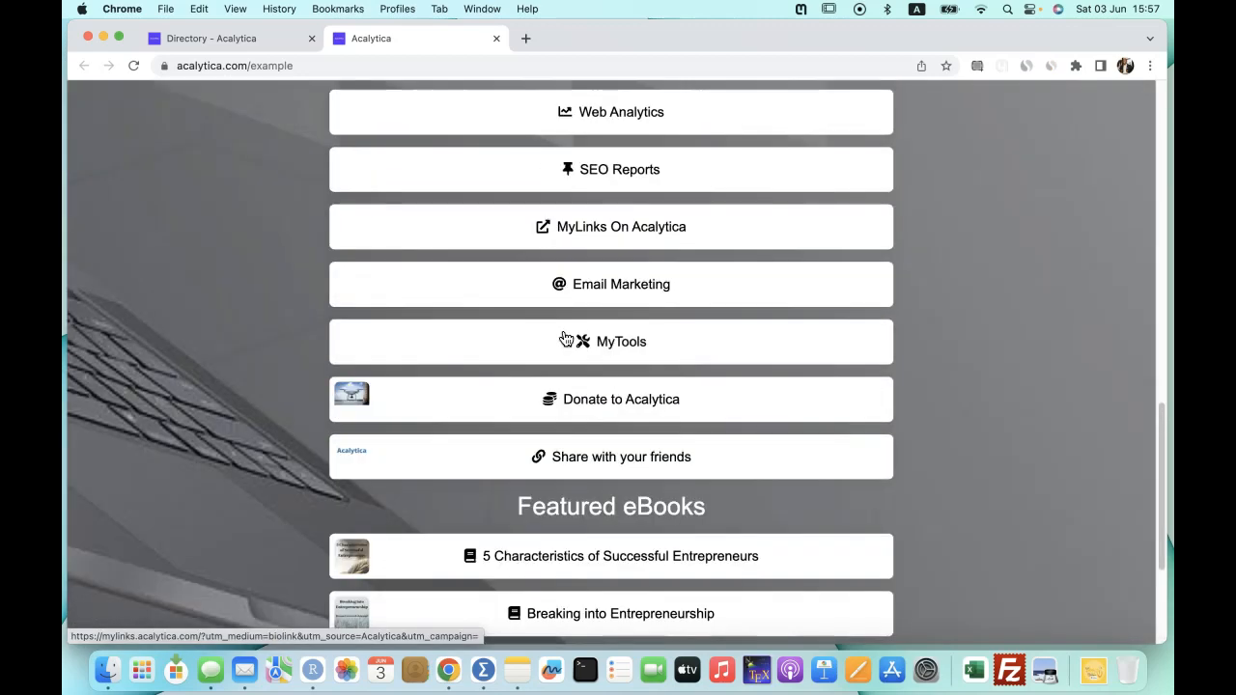
pyautogui.scroll(20, 566, 339)
pyautogui.click(255, 38)
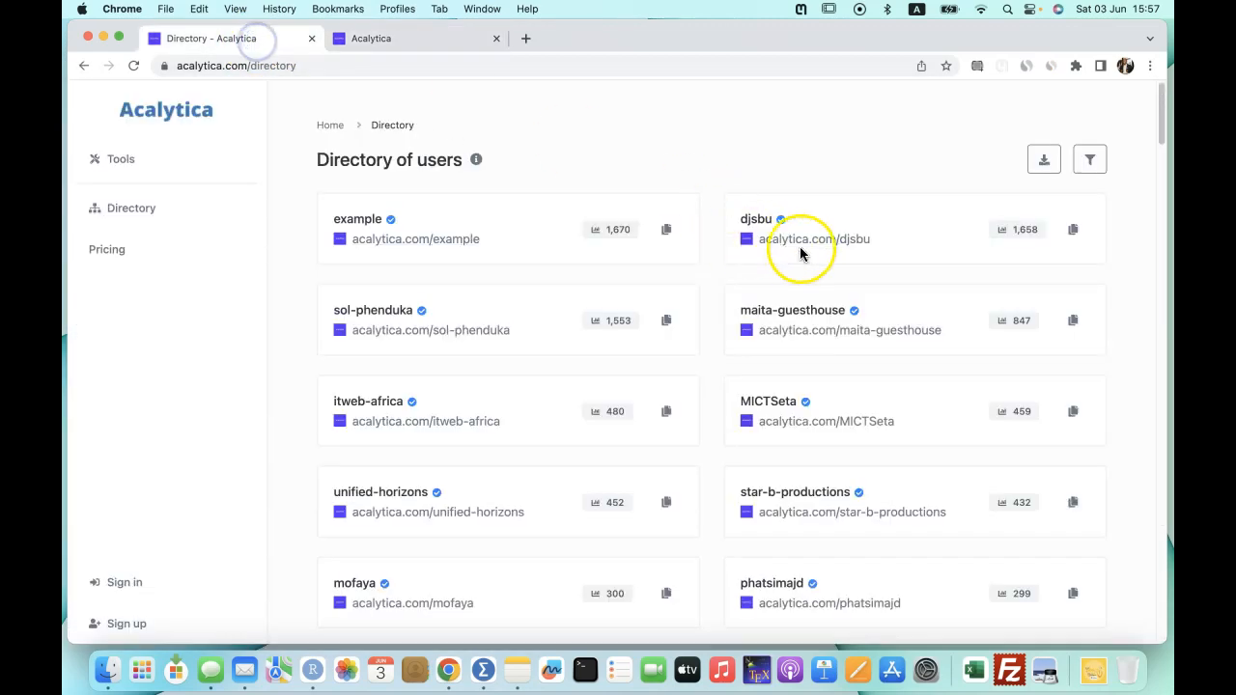
# Open the djsbu biolink page, scroll through its sections, and go back to the Directory.
pyautogui.click(842, 241)
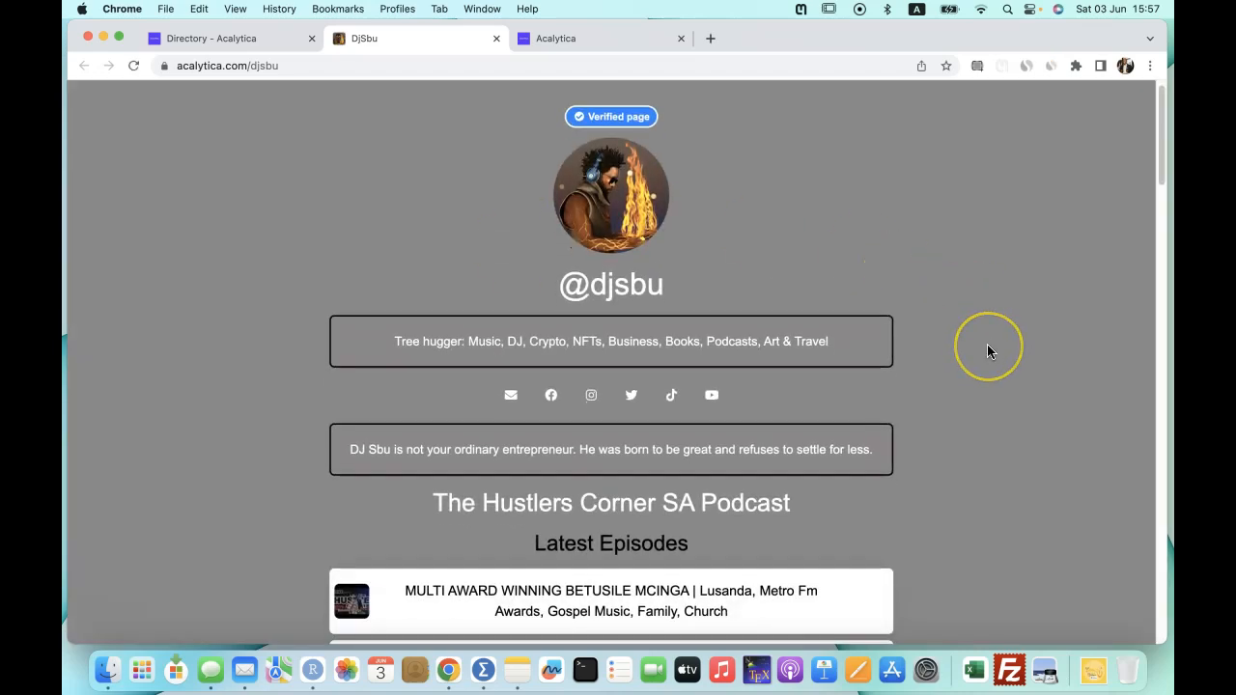
pyautogui.scroll(-5, 986, 343)
pyautogui.scroll(2, 986, 344)
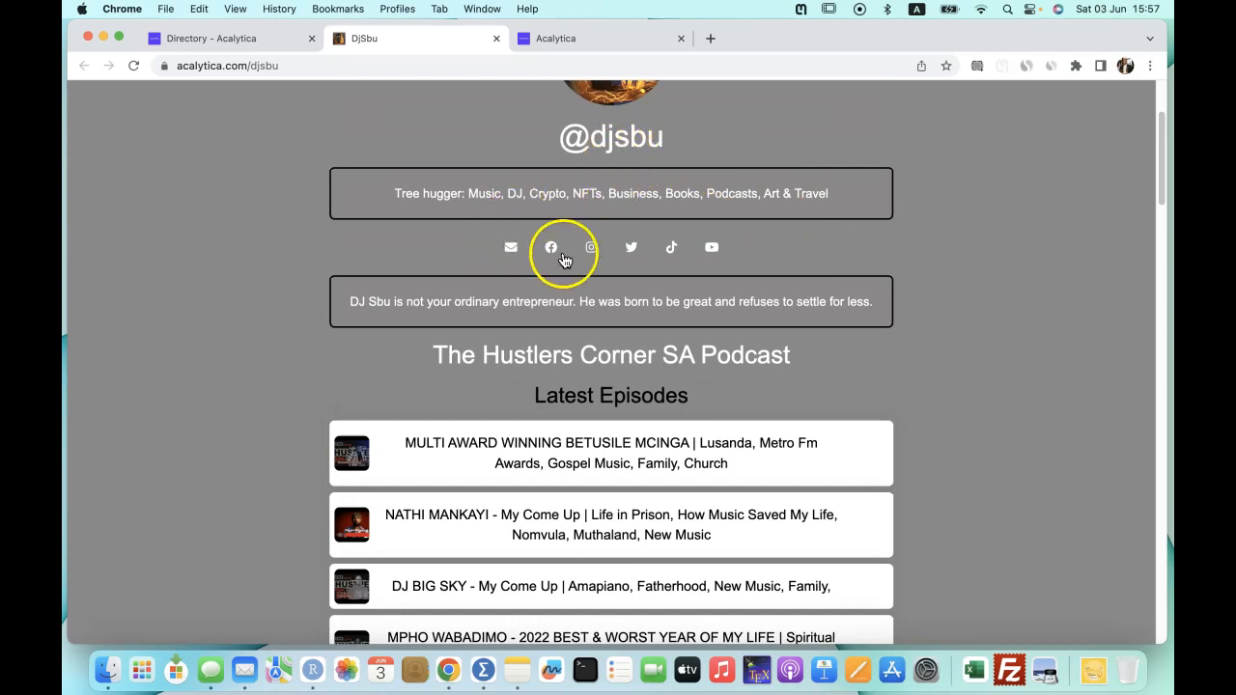
pyautogui.scroll(-3, 676, 348)
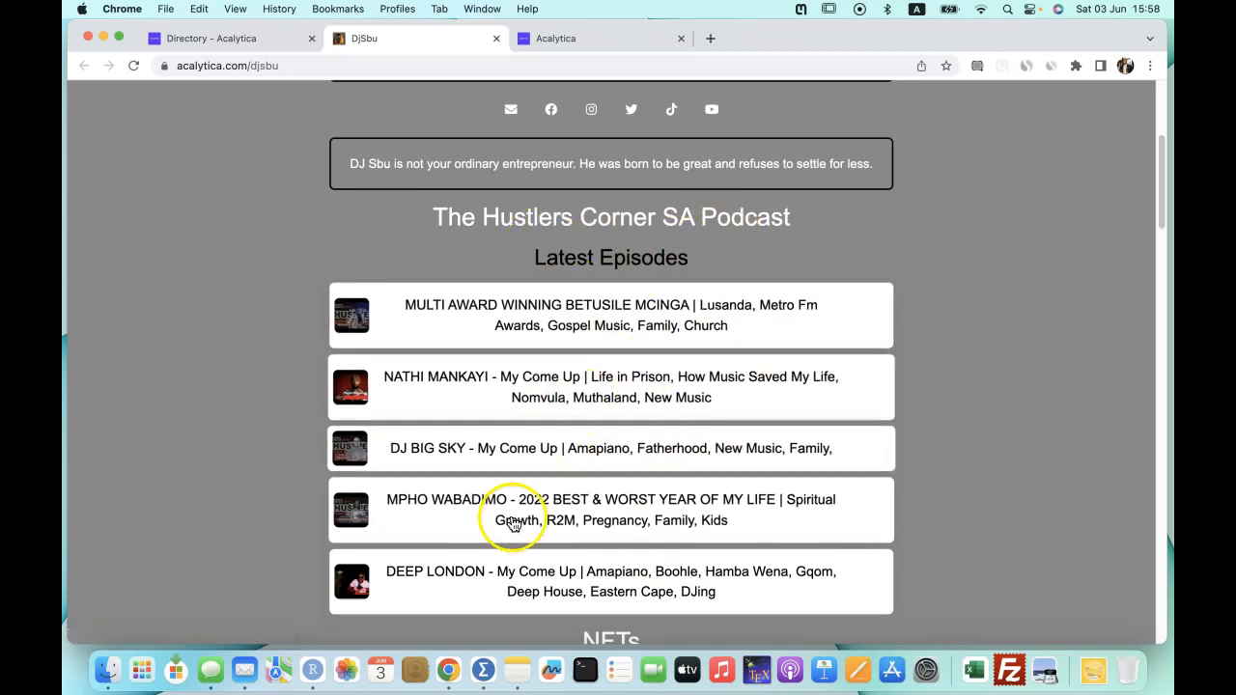
pyautogui.scroll(-5, 935, 502)
pyautogui.scroll(-6, 935, 502)
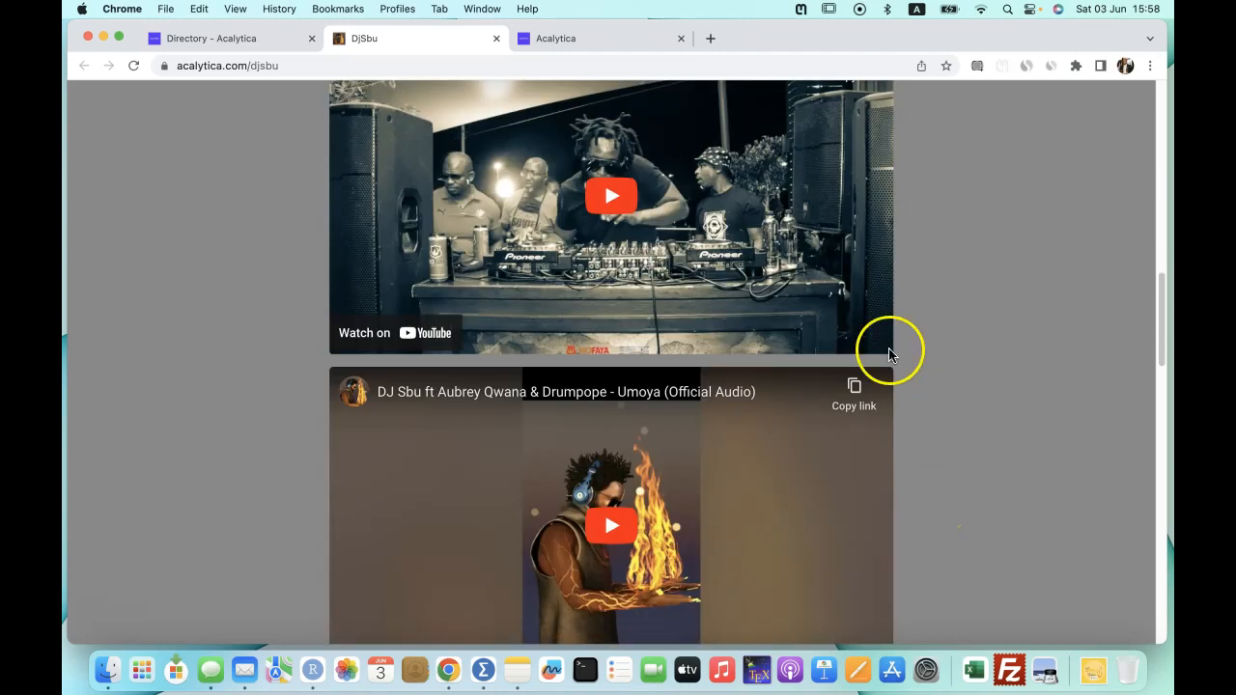
pyautogui.scroll(-5, 882, 474)
pyautogui.scroll(-11, 884, 478)
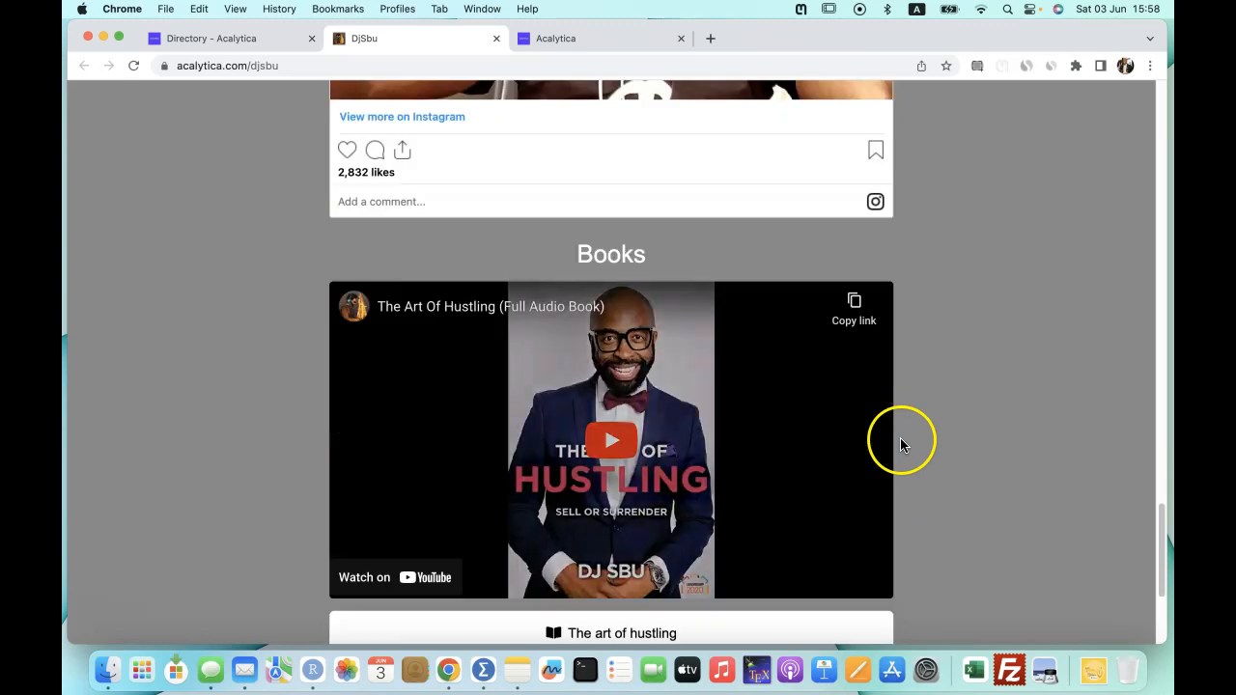
pyautogui.scroll(-2, 900, 441)
pyautogui.scroll(-2, 641, 475)
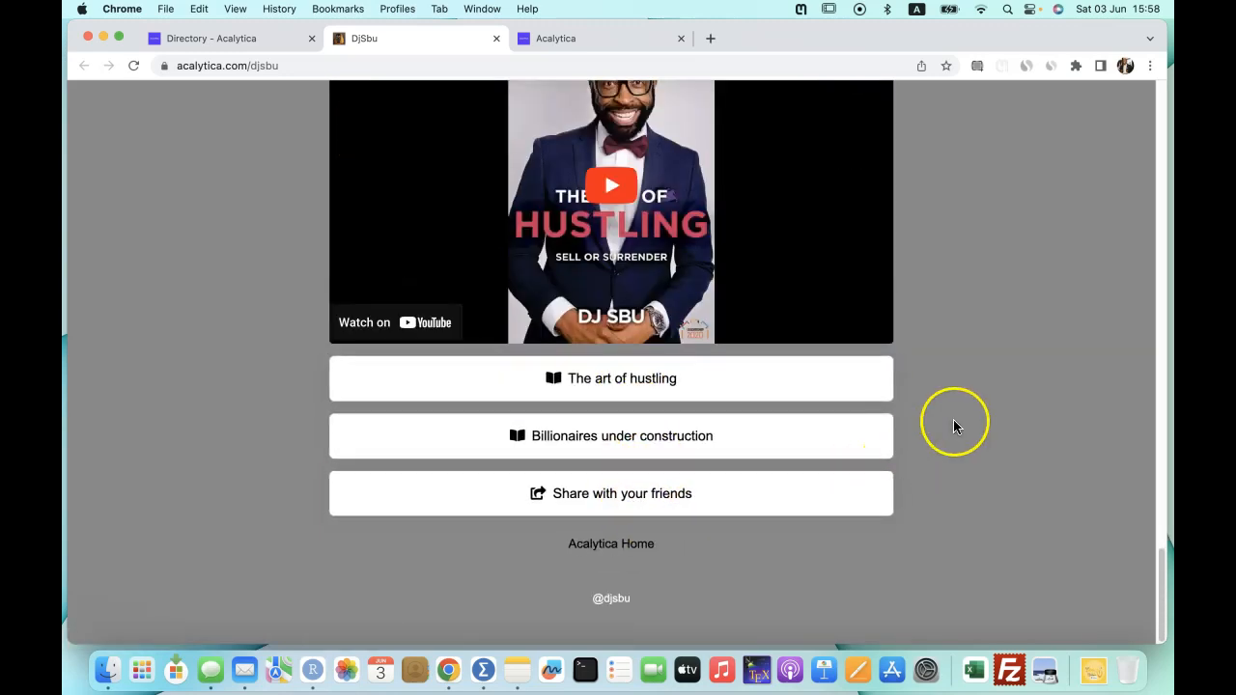
pyautogui.scroll(20, 953, 423)
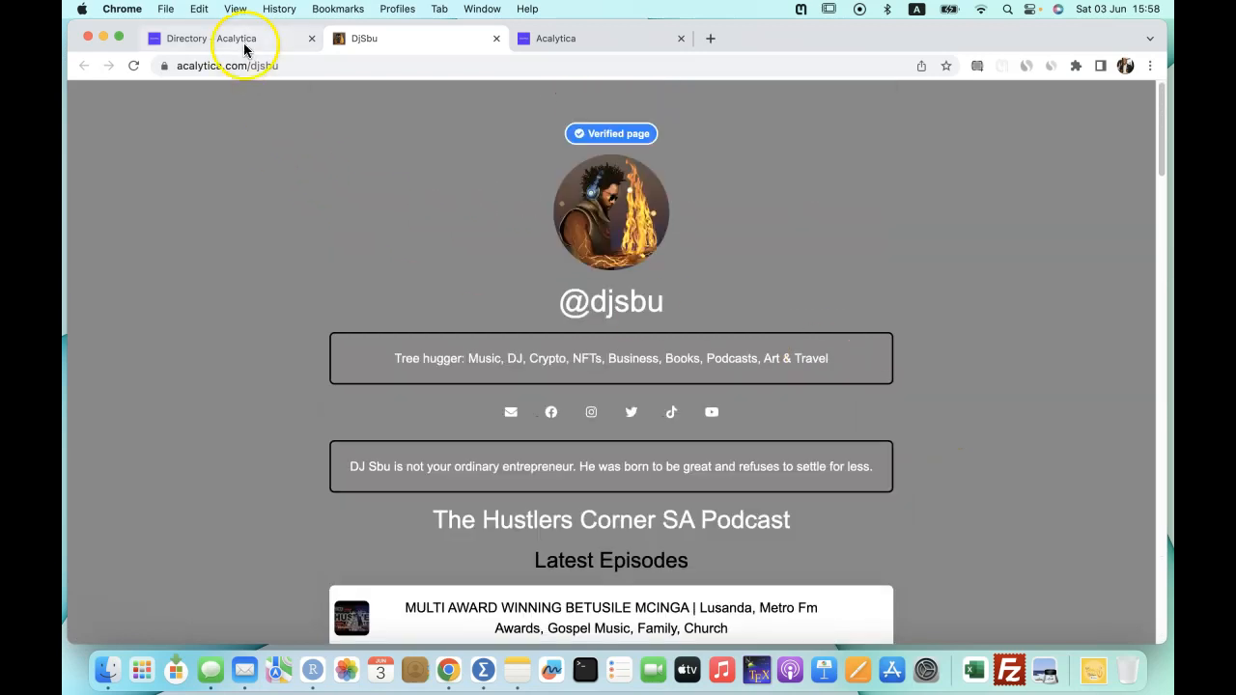
pyautogui.click(237, 39)
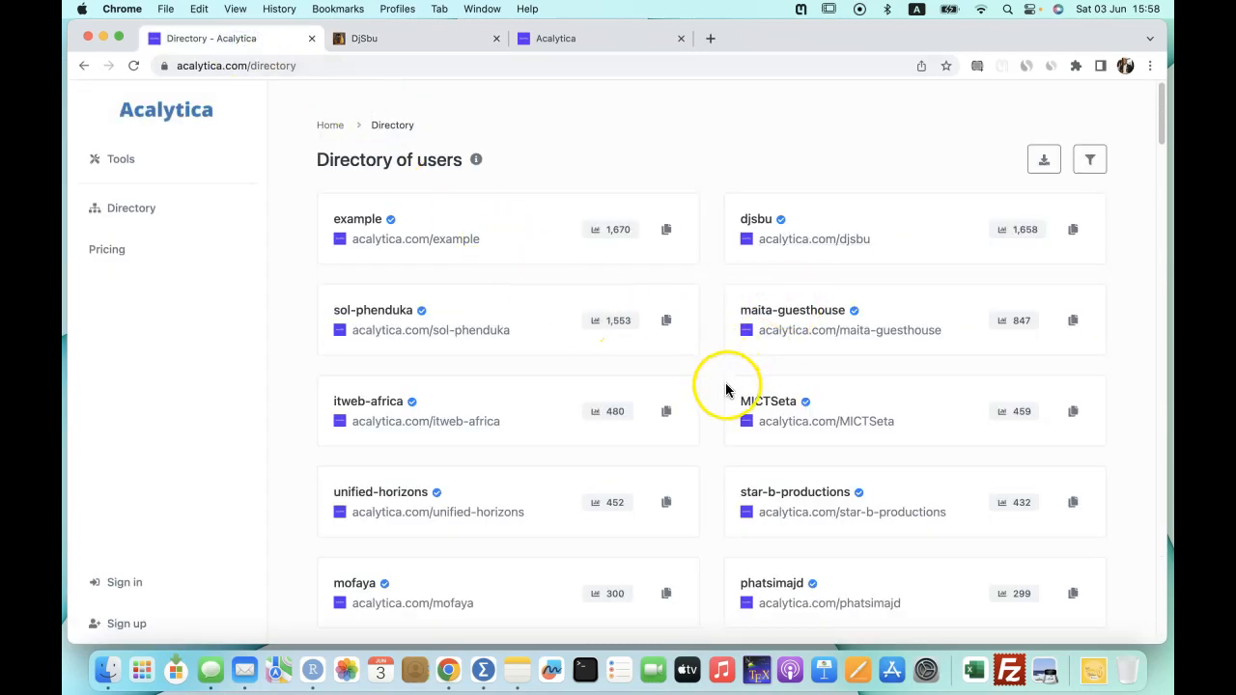
# Open the phatsimajd (Phatsima Jewellery Designs) biolink page, browse it, and return to the Directory tab.
pyautogui.scroll(-8, 726, 390)
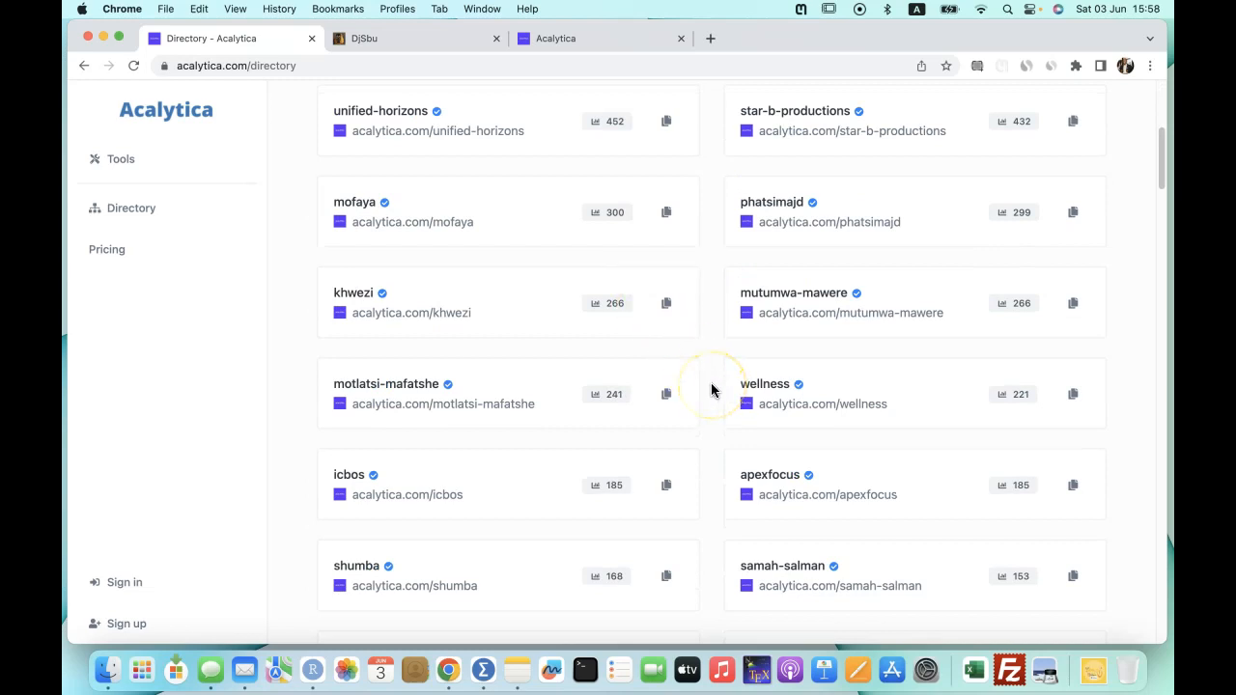
pyautogui.click(822, 222)
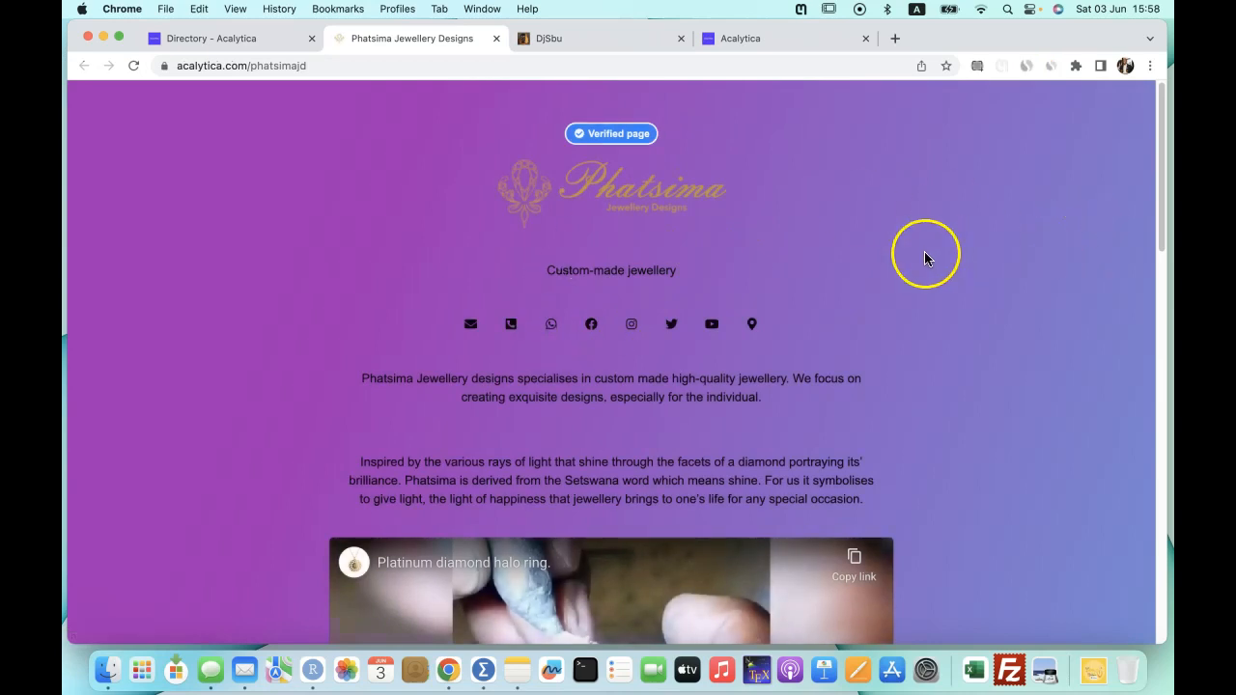
pyautogui.scroll(-5, 962, 359)
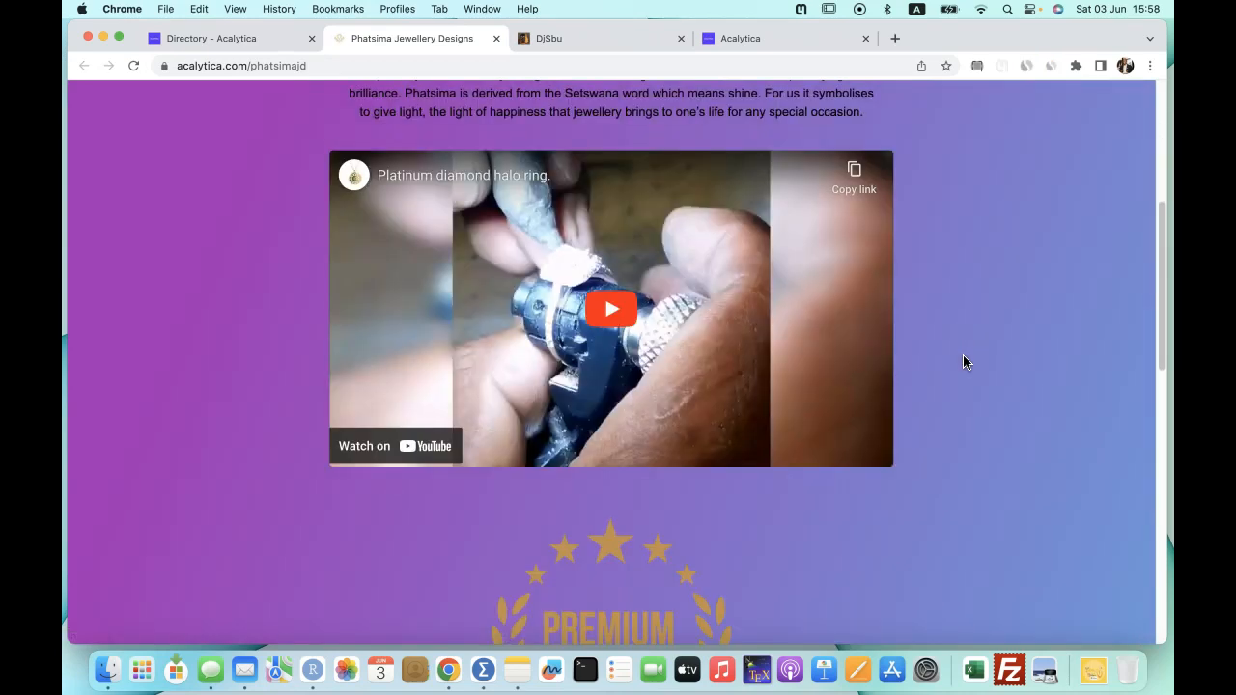
pyautogui.scroll(-7, 963, 362)
pyautogui.scroll(-2, 962, 362)
pyautogui.scroll(14, 962, 362)
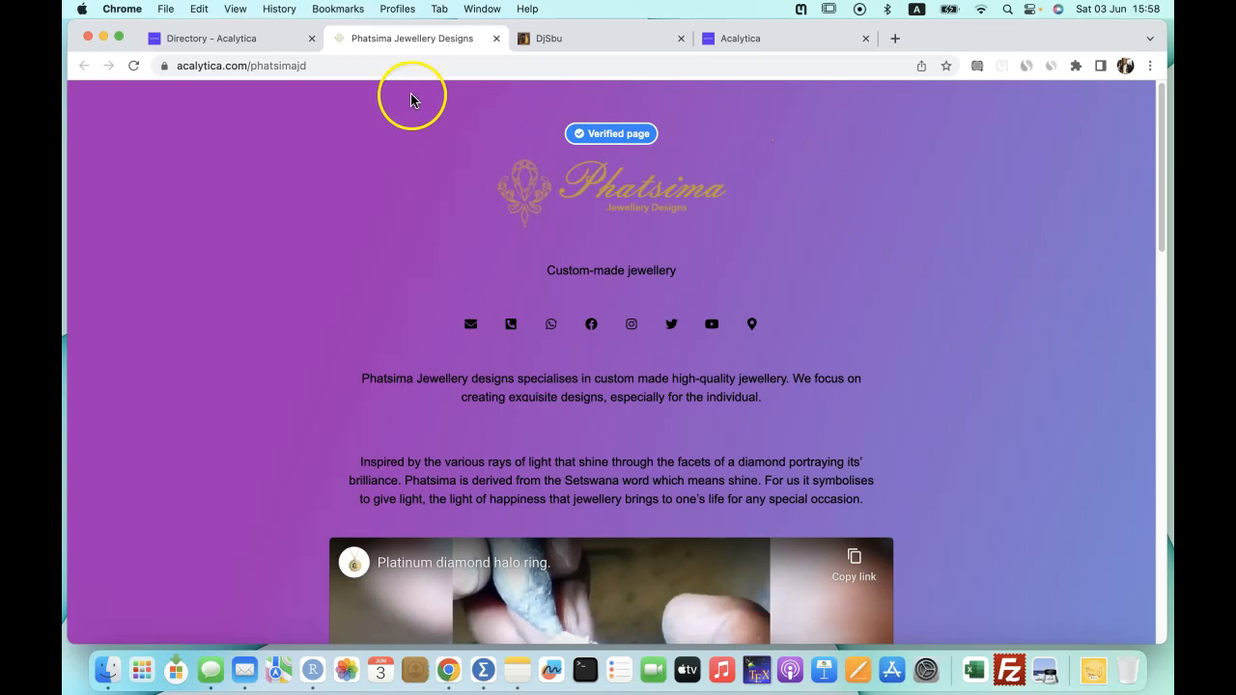
pyautogui.click(208, 43)
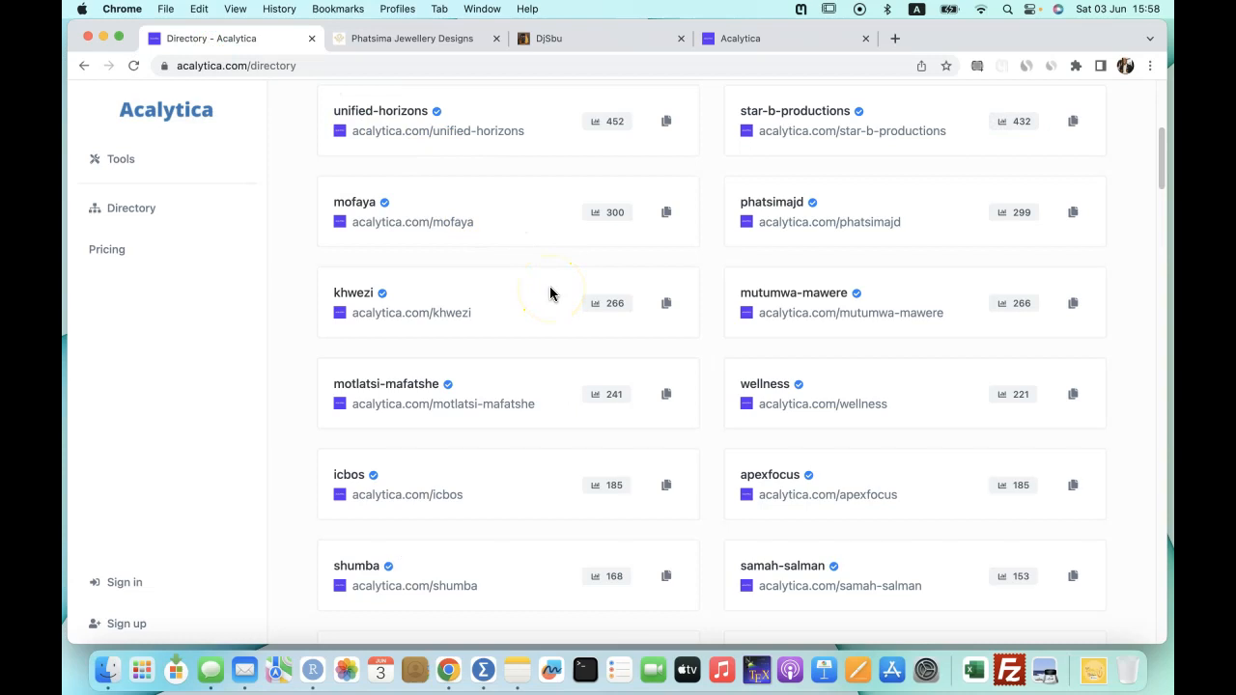
pyautogui.scroll(5, 550, 290)
# Sign in from the homepage after passing reCAPTCHA, then open the Biolink pages list.
pyautogui.click(162, 109)
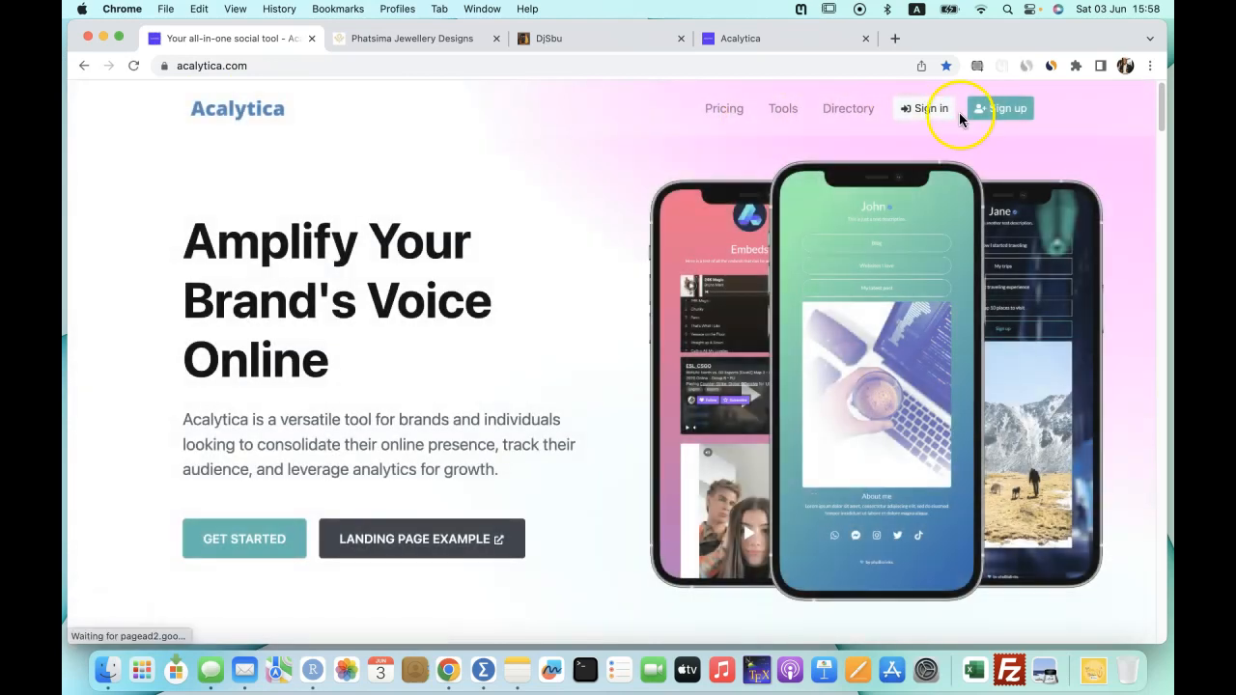
pyautogui.click(927, 112)
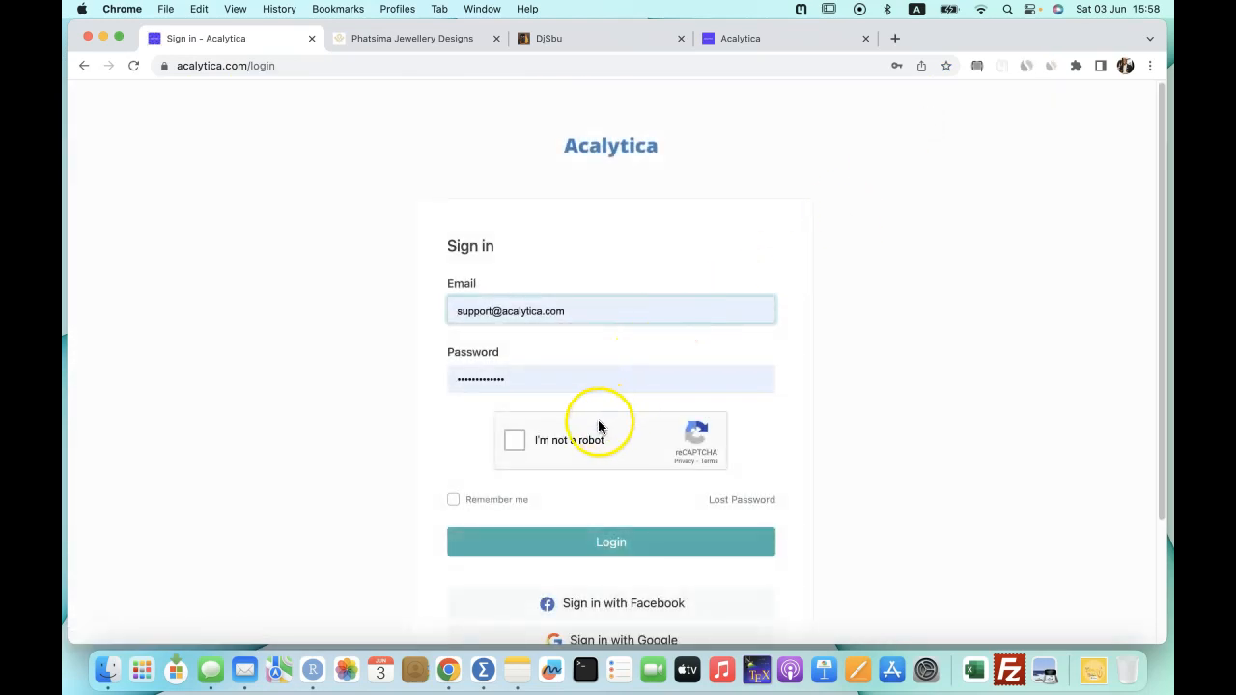
pyautogui.click(604, 441)
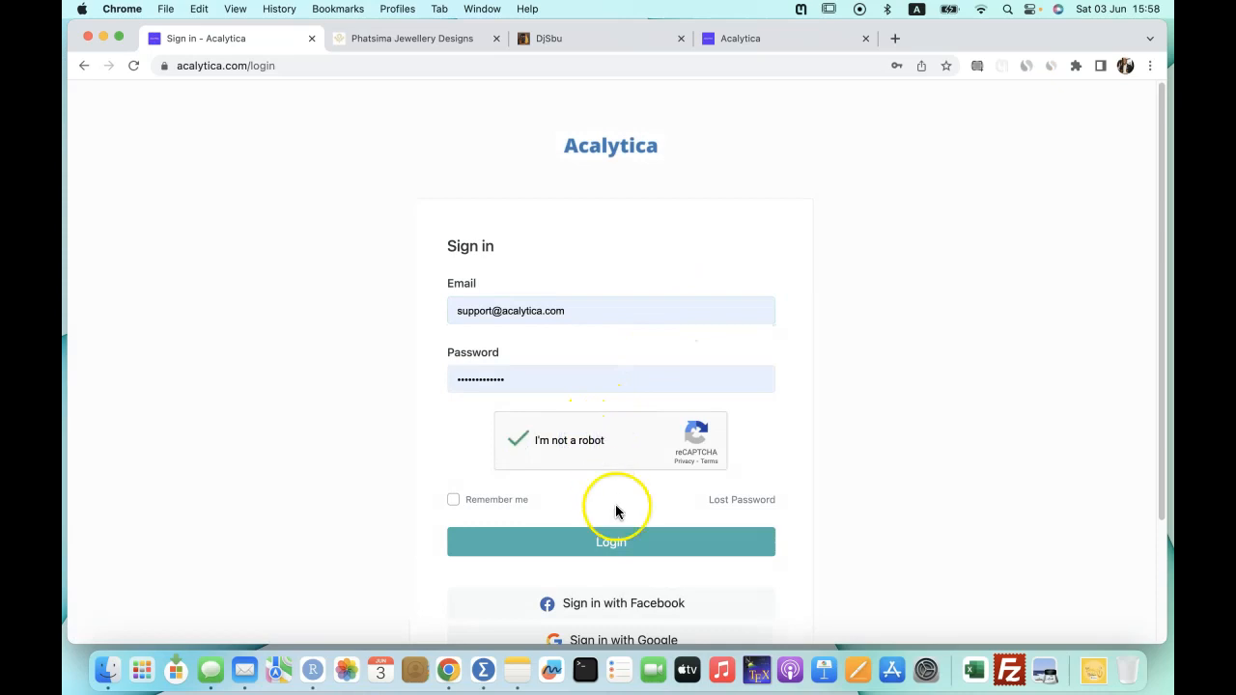
pyautogui.click(623, 552)
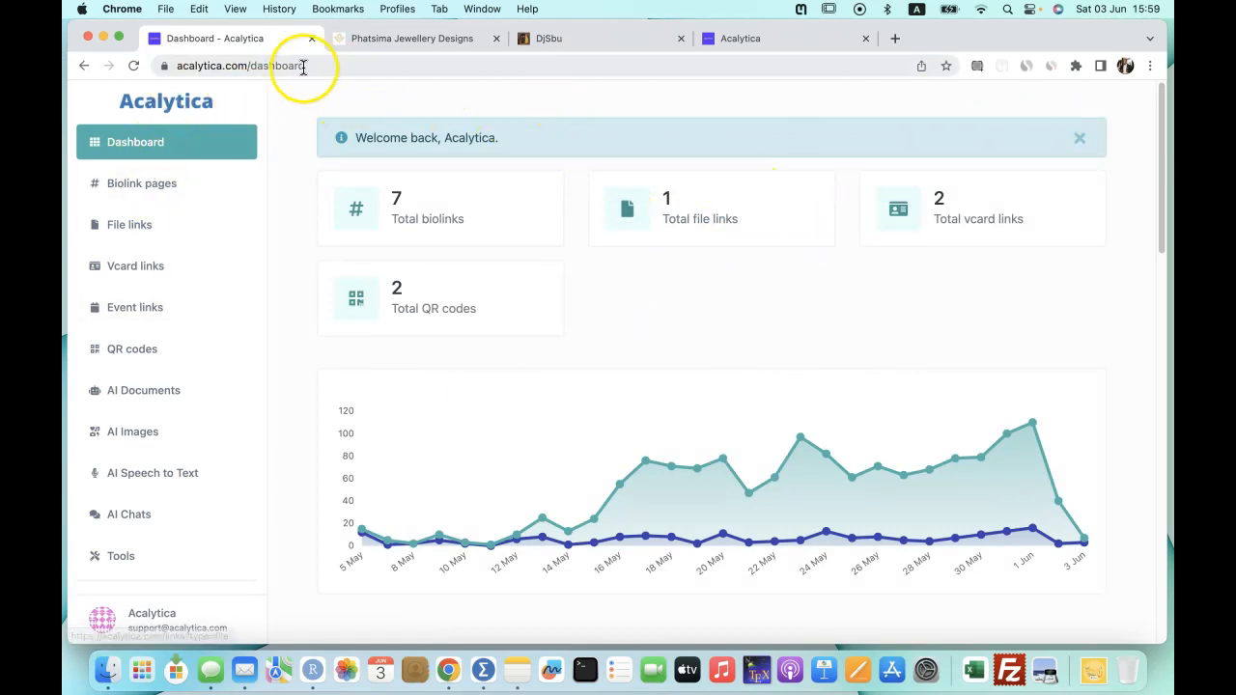
pyautogui.moveTo(303, 63); pyautogui.dragTo(252, 68)
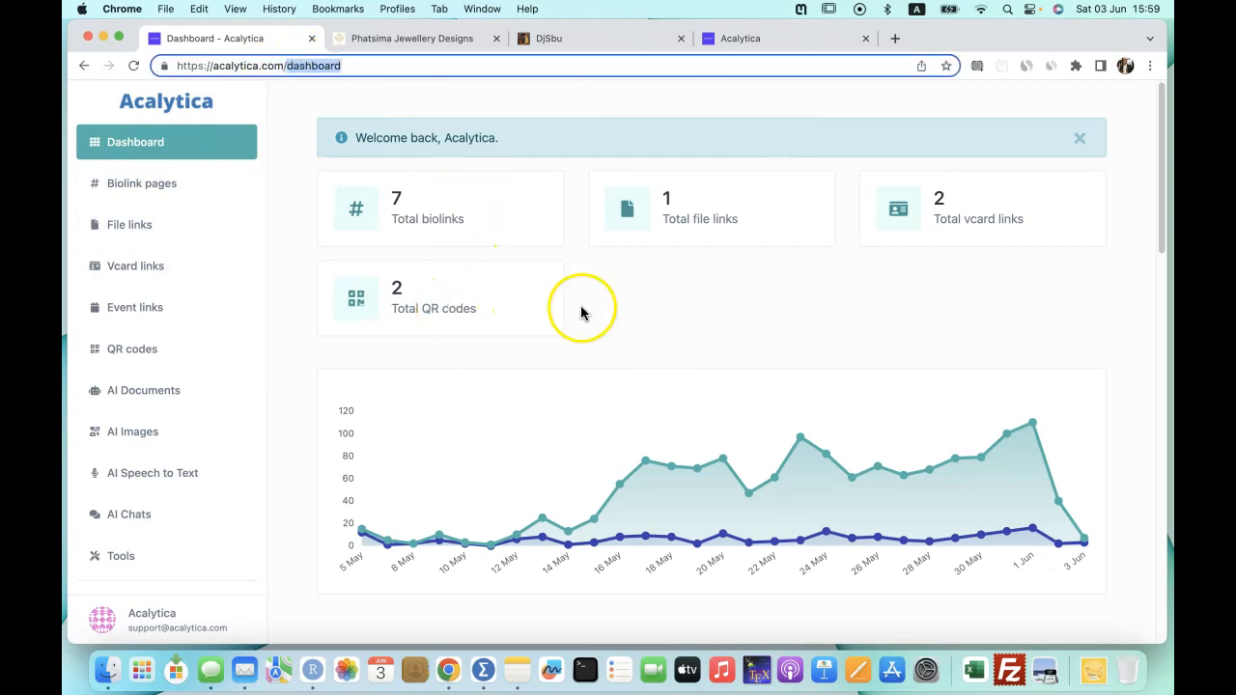
pyautogui.click(157, 191)
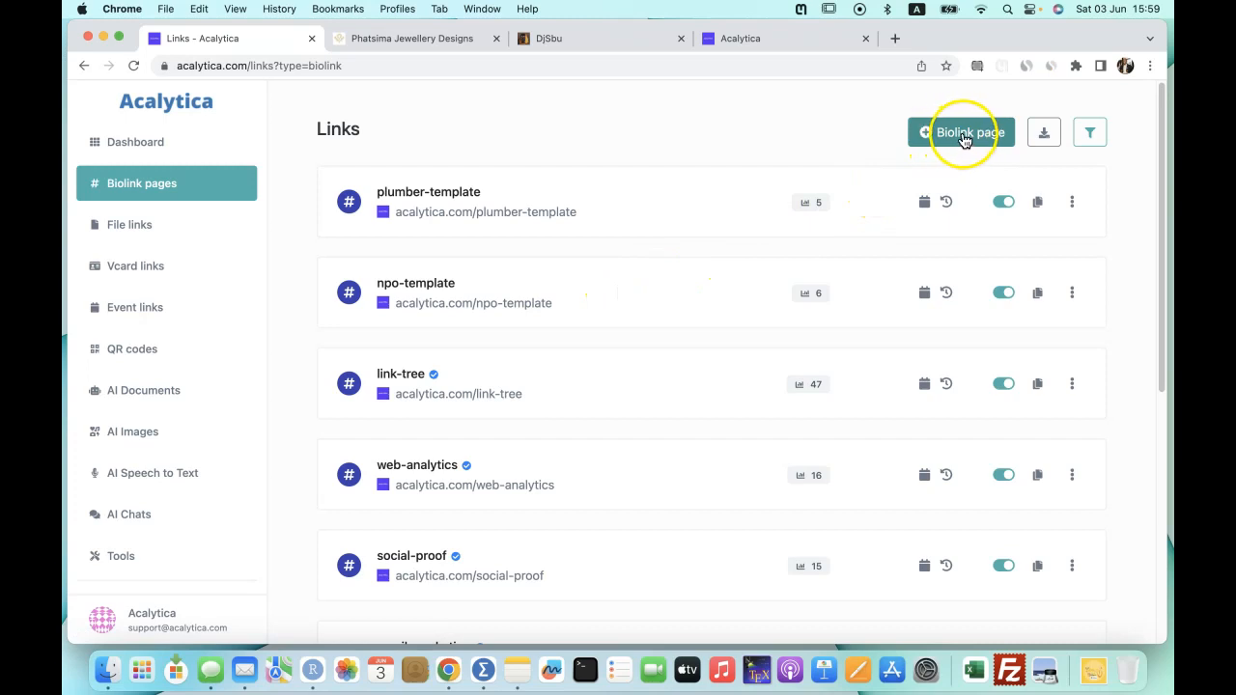
# Start a new biolink page and check the djsbu and example page addresses for the alias format.
pyautogui.click(963, 137)
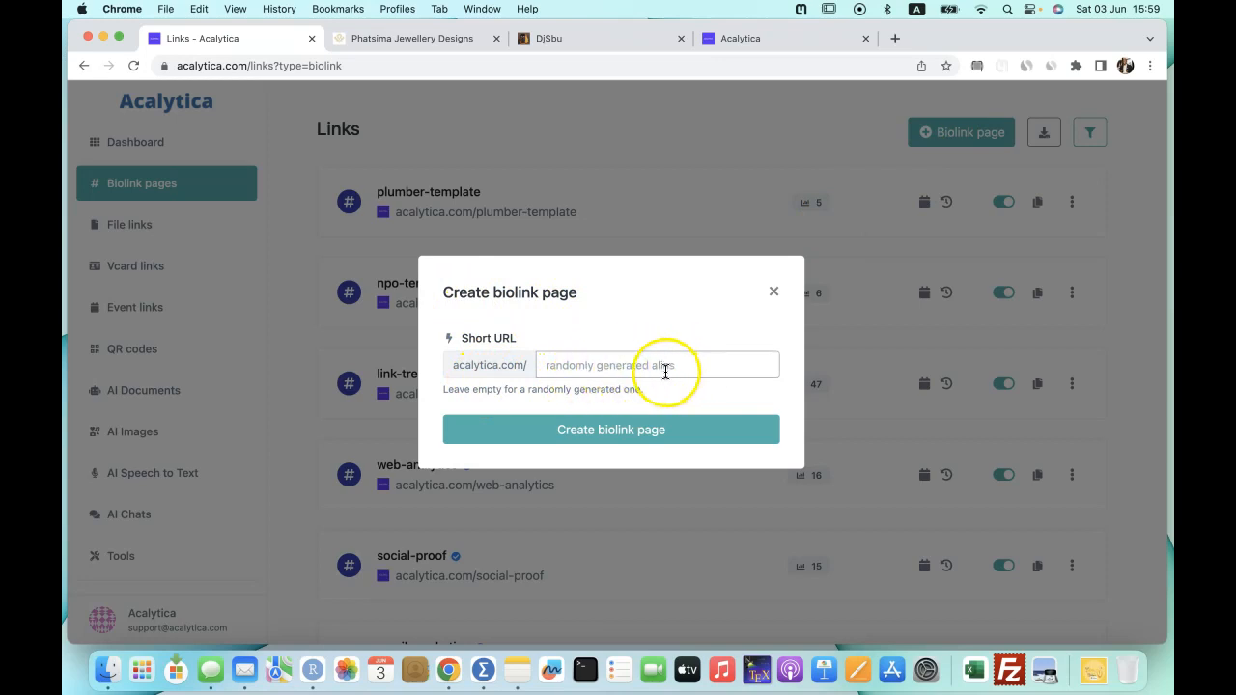
pyautogui.click(601, 39)
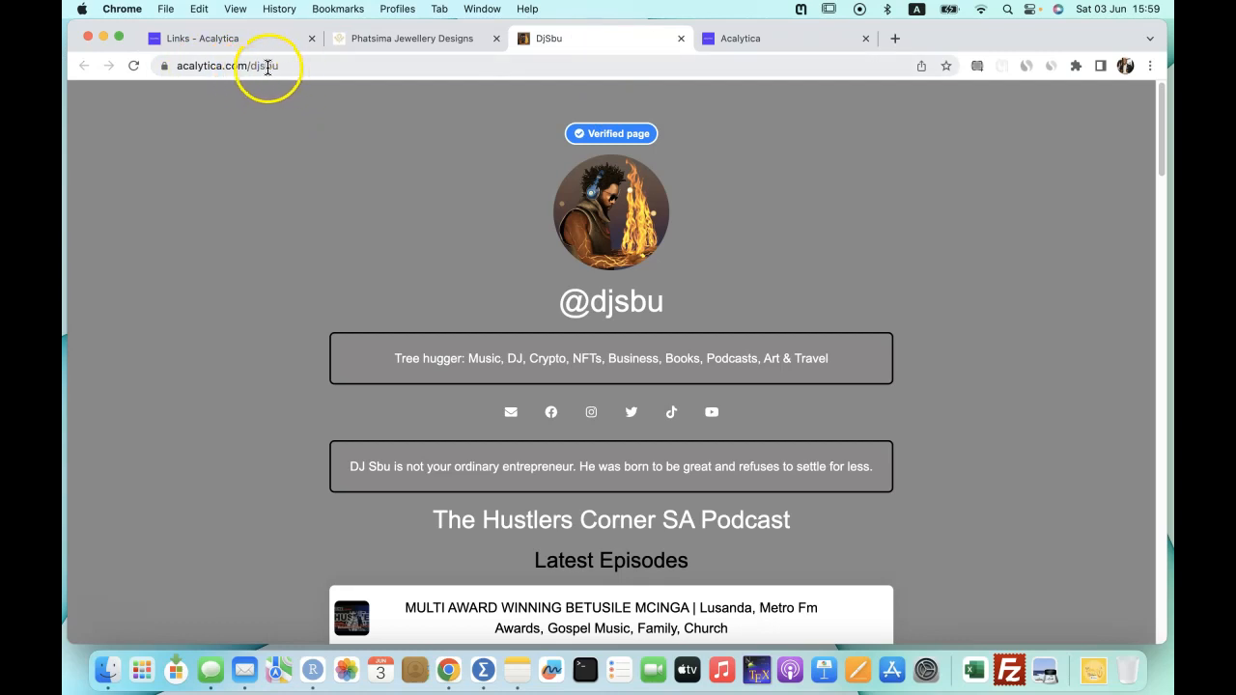
pyautogui.moveTo(252, 65); pyautogui.dragTo(279, 65)
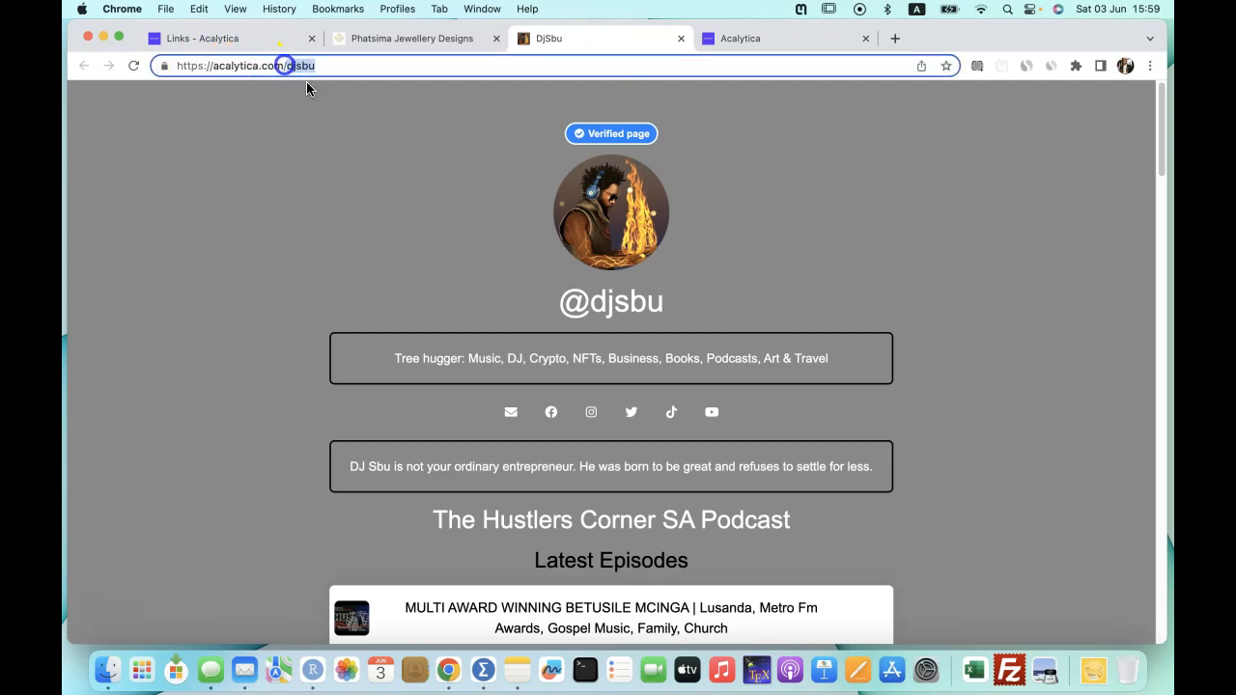
pyautogui.click(744, 38)
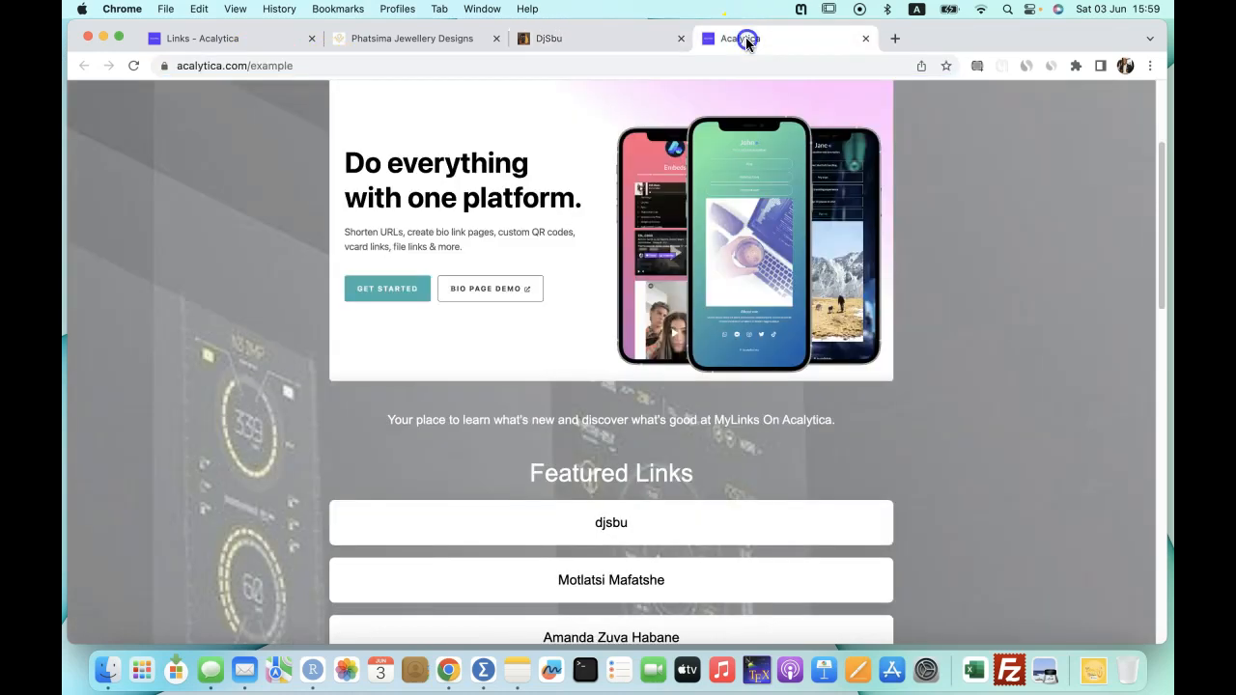
pyautogui.moveTo(251, 67); pyautogui.dragTo(317, 66)
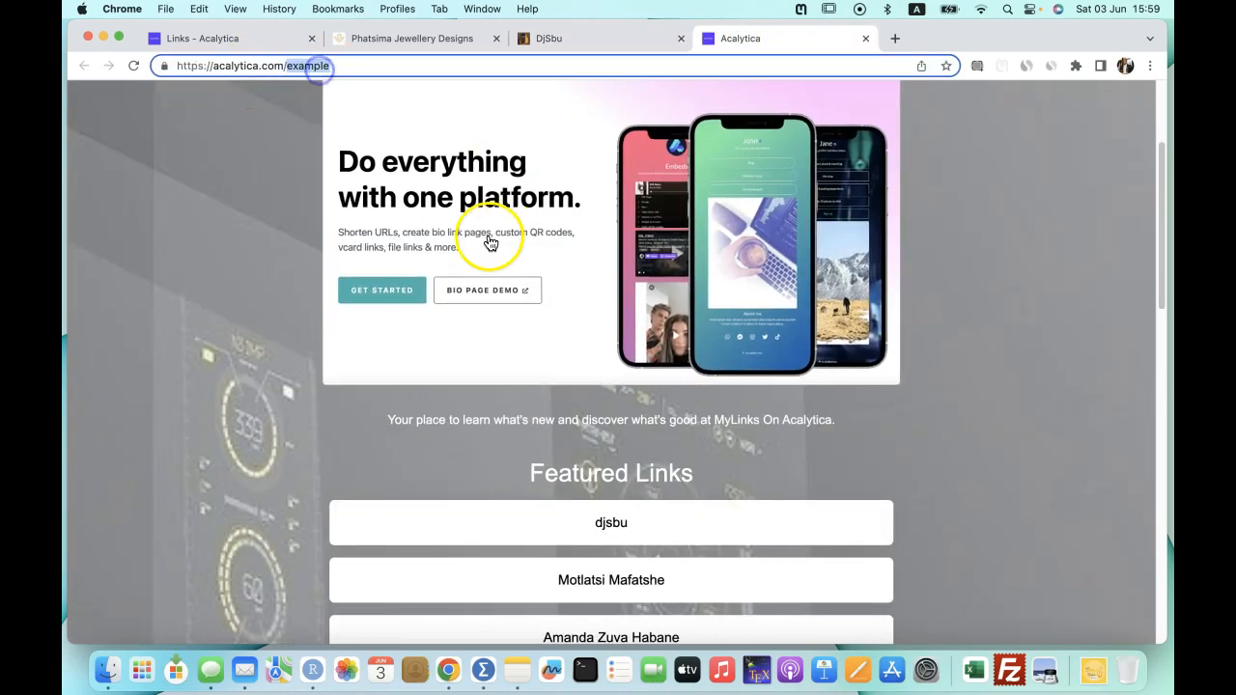
pyautogui.click(202, 39)
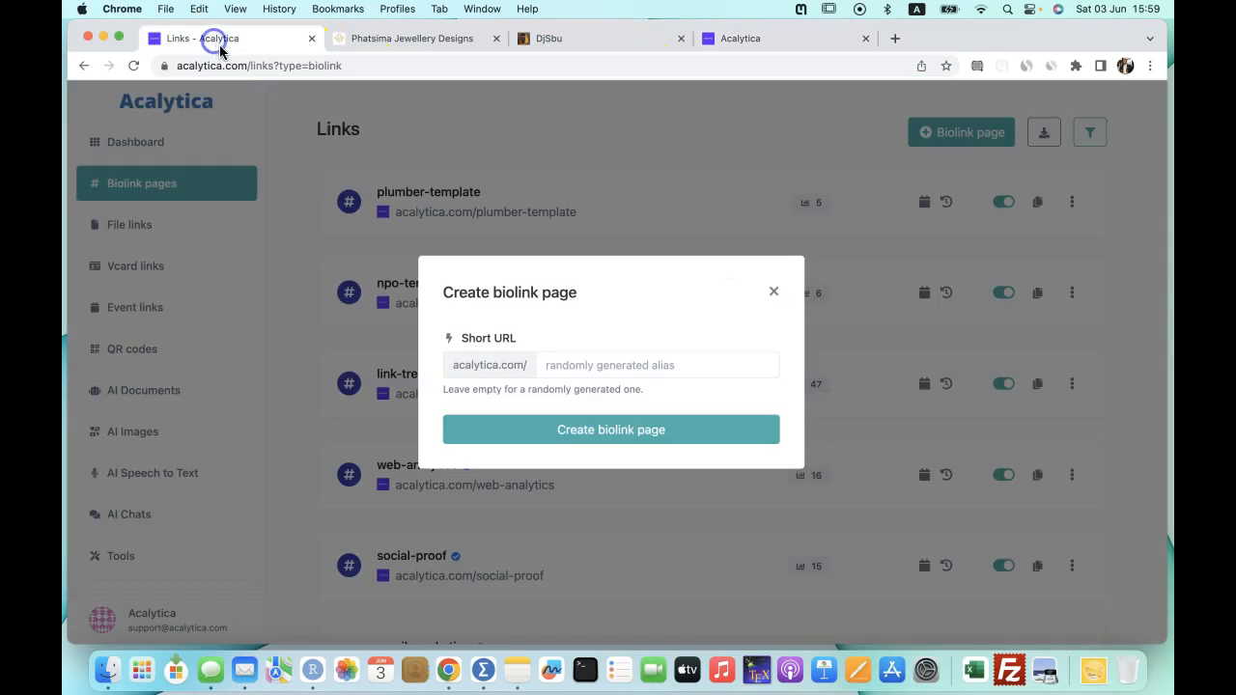
# Enter test332 as the short URL and create the biolink page.
pyautogui.click(550, 367)
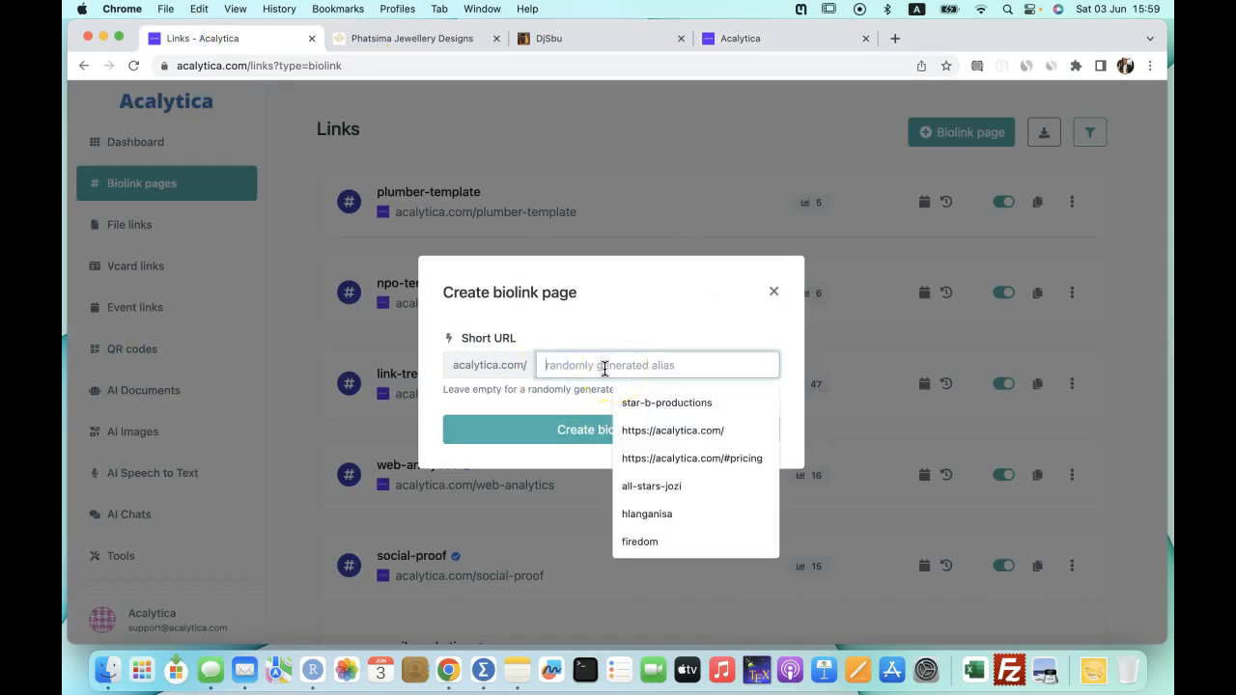
pyautogui.write('tes332')
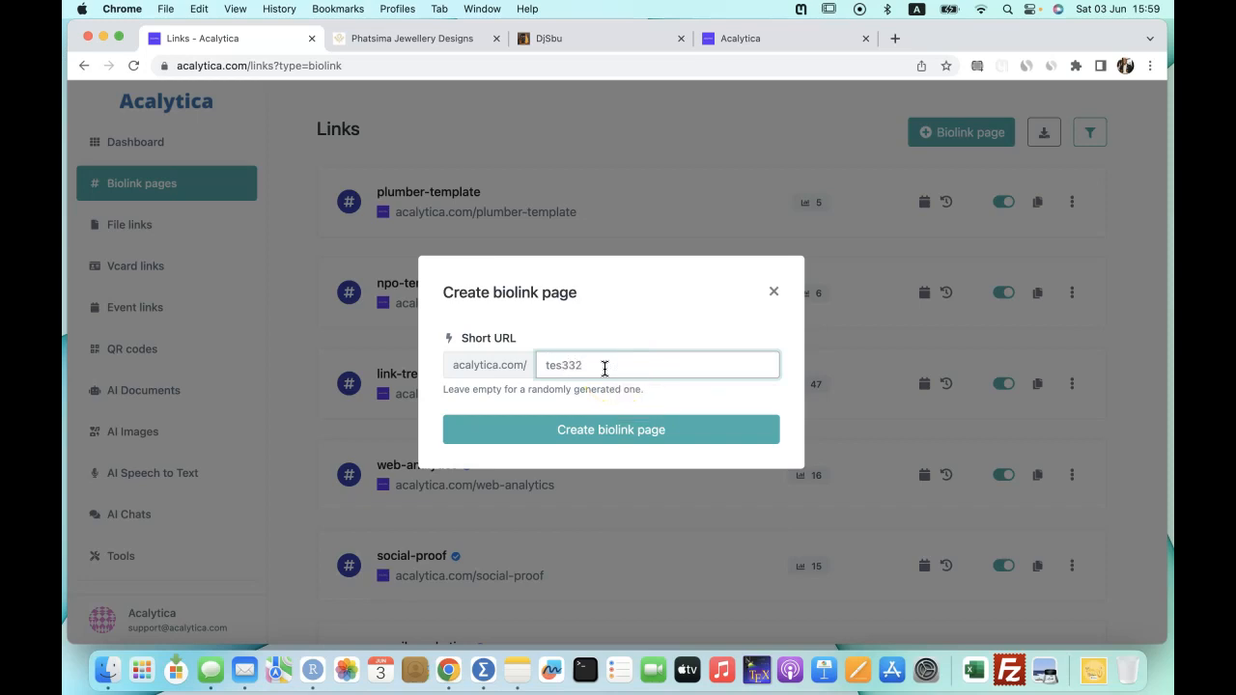
pyautogui.click(567, 366)
pyautogui.click(614, 420)
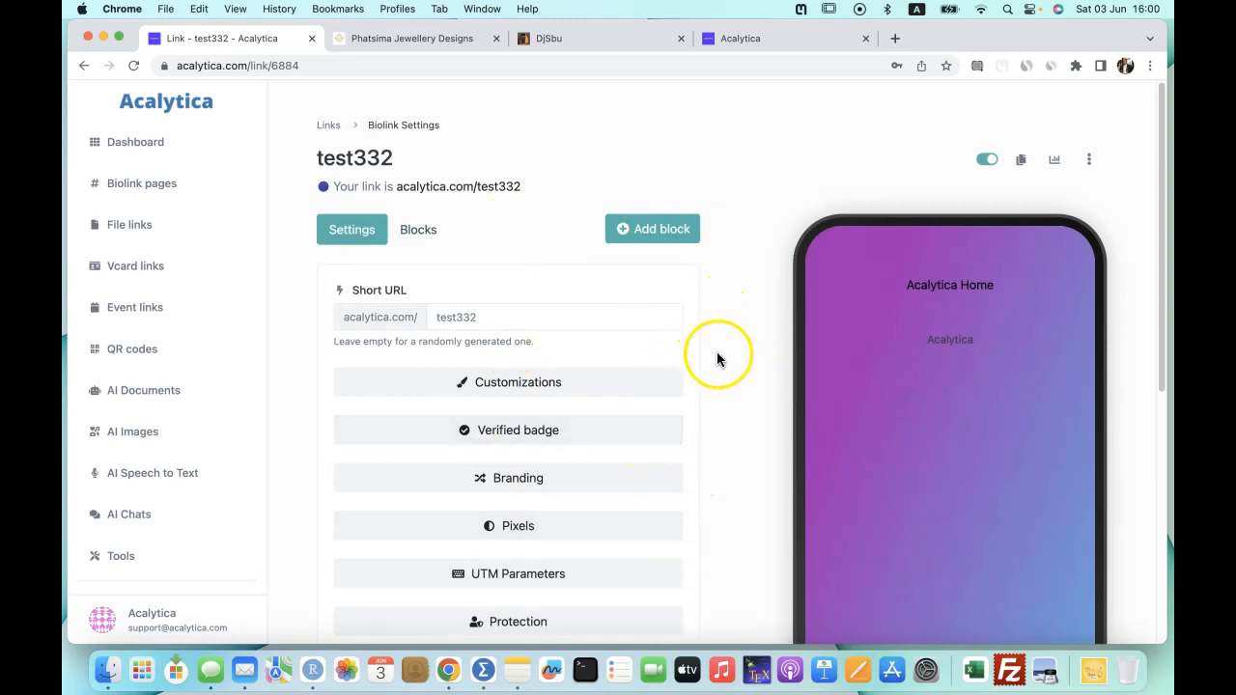
# Scroll through the new test332 page's Settings panel, leaving the defaults unchanged.
pyautogui.scroll(-1, 721, 369)
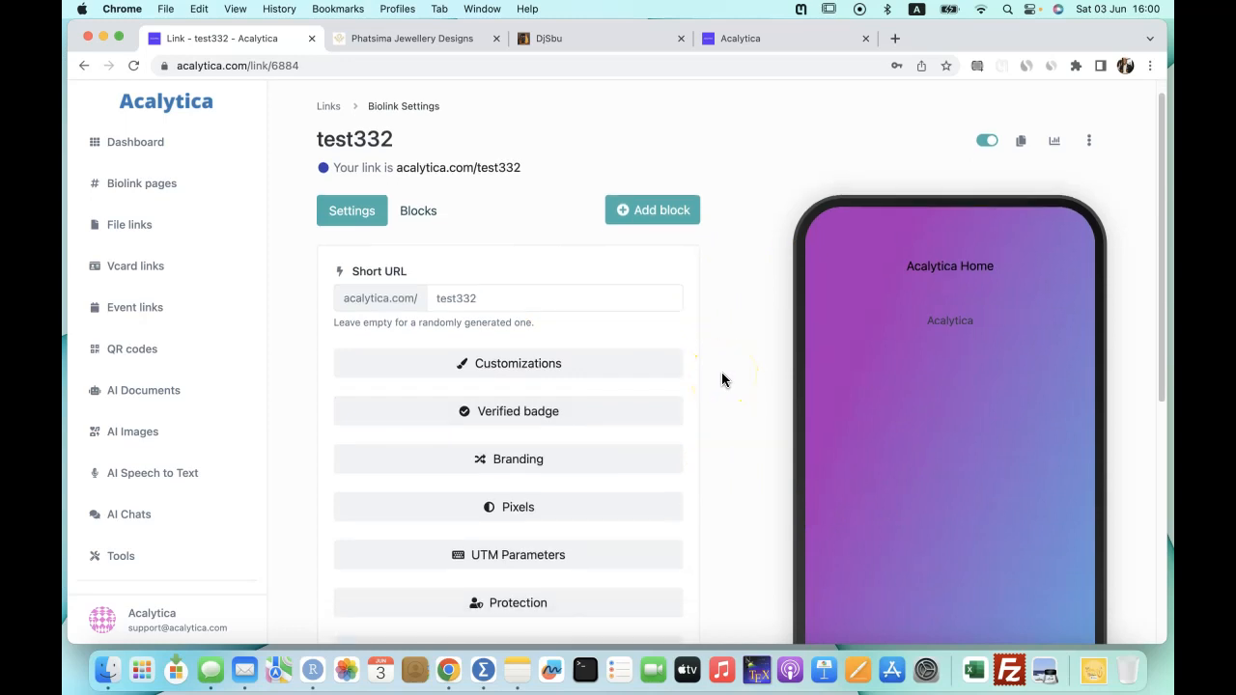
pyautogui.scroll(-5, 721, 371)
pyautogui.scroll(5, 721, 372)
pyautogui.click(676, 375)
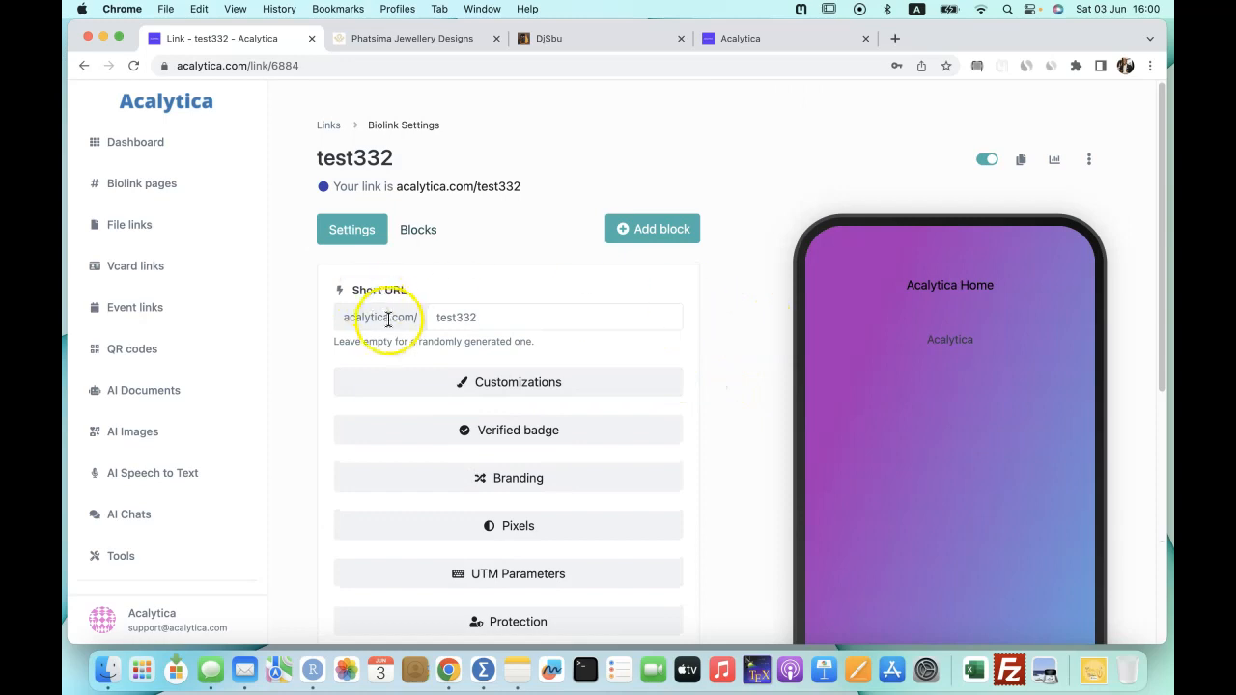
pyautogui.scroll(-2, 388, 322)
pyautogui.click(471, 275)
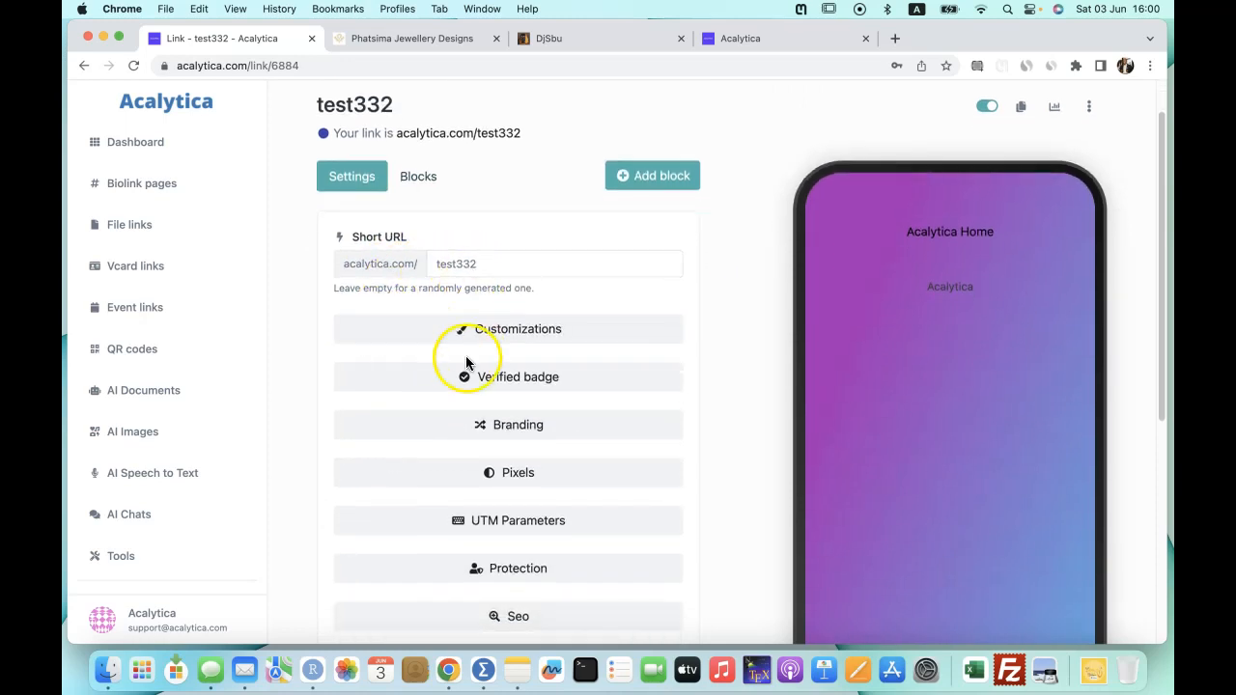
pyautogui.scroll(-1, 483, 348)
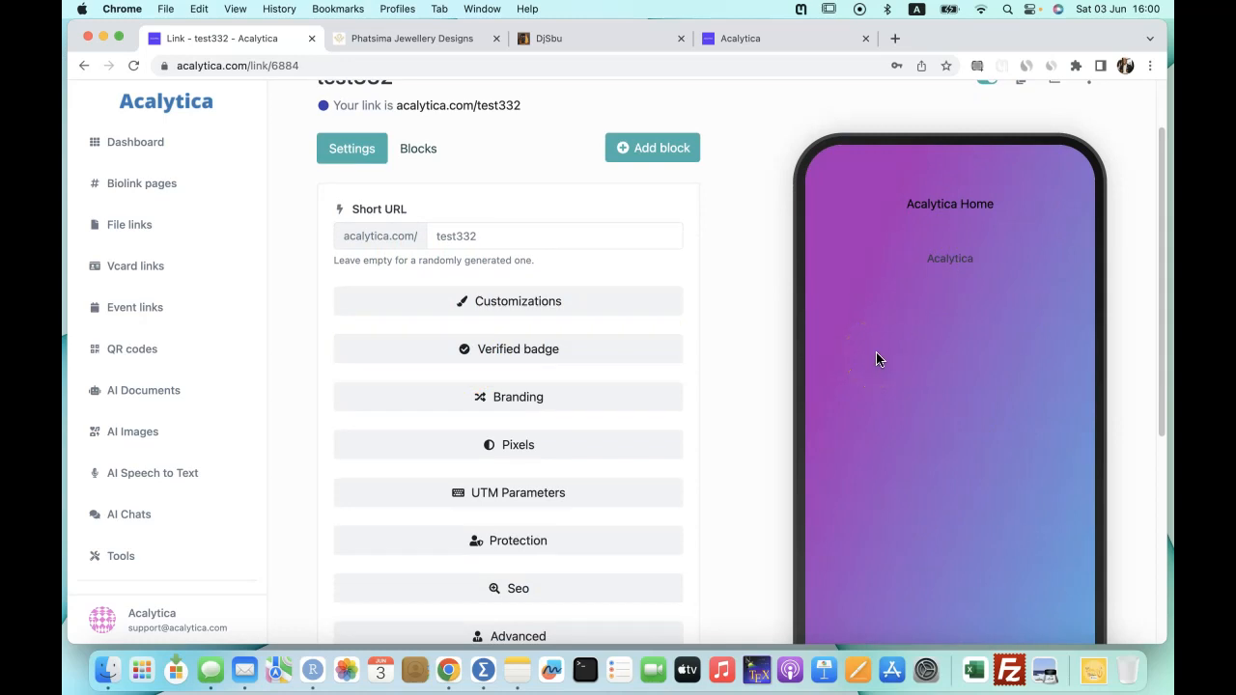
pyautogui.scroll(1, 877, 359)
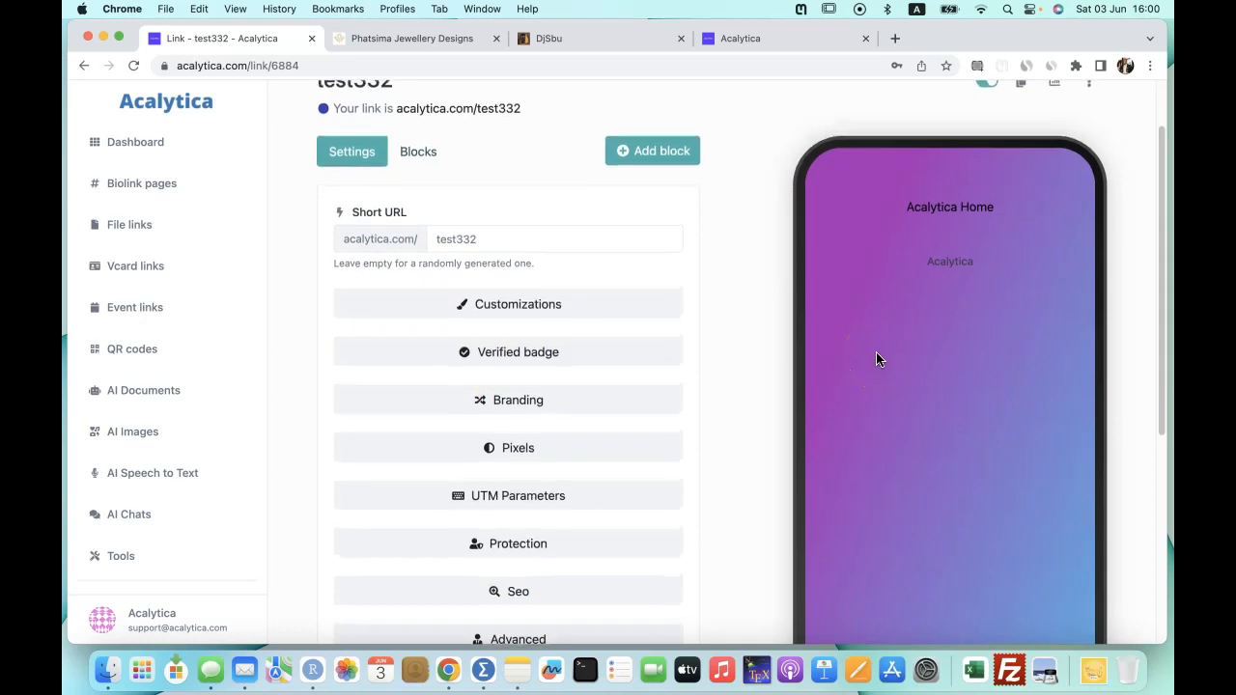
# Expand Customizations and preview the simple gradient swatches: purple, orange, green-teal, pink, teal, grey, and blue.
pyautogui.click(527, 309)
pyautogui.scroll(-2, 540, 360)
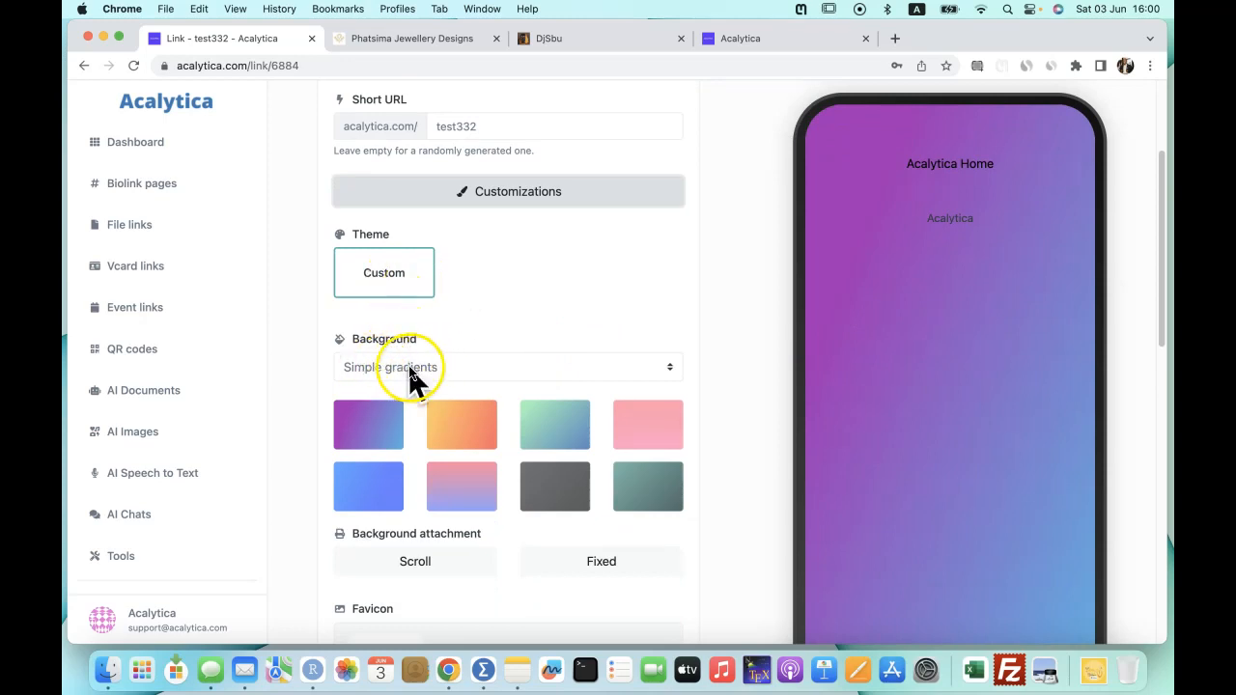
pyautogui.click(372, 434)
pyautogui.click(470, 430)
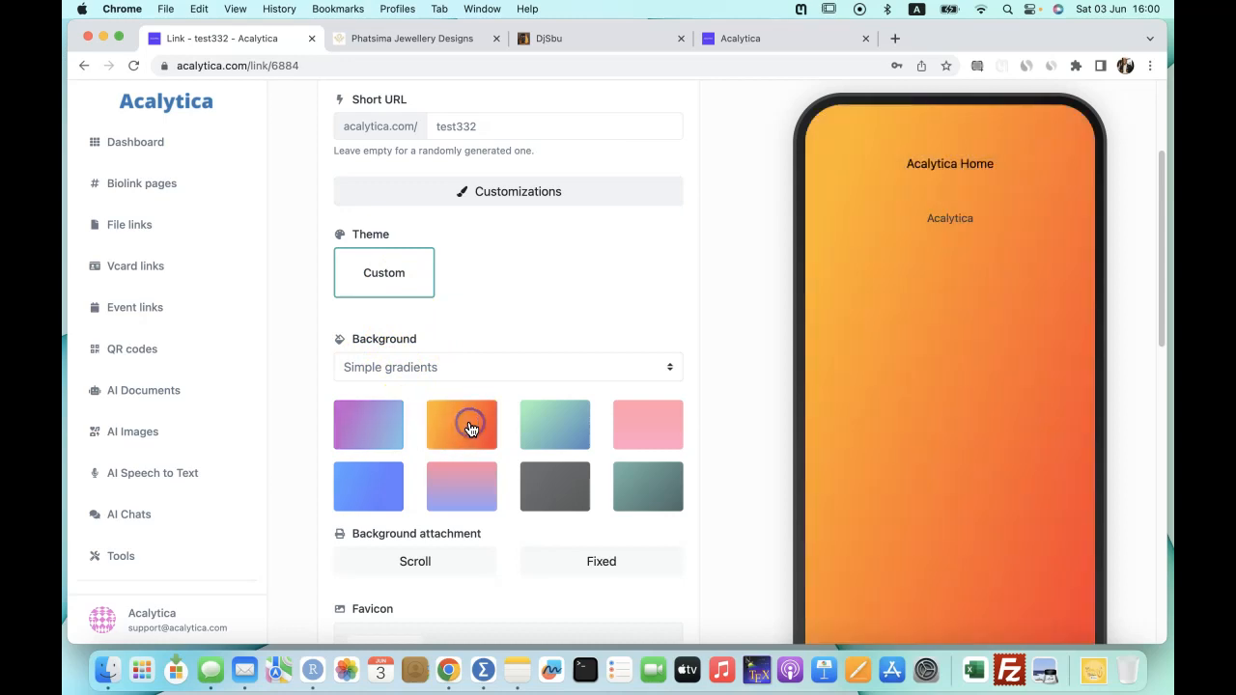
pyautogui.click(558, 430)
pyautogui.click(662, 430)
pyautogui.click(666, 486)
pyautogui.click(546, 482)
pyautogui.click(474, 492)
pyautogui.click(354, 490)
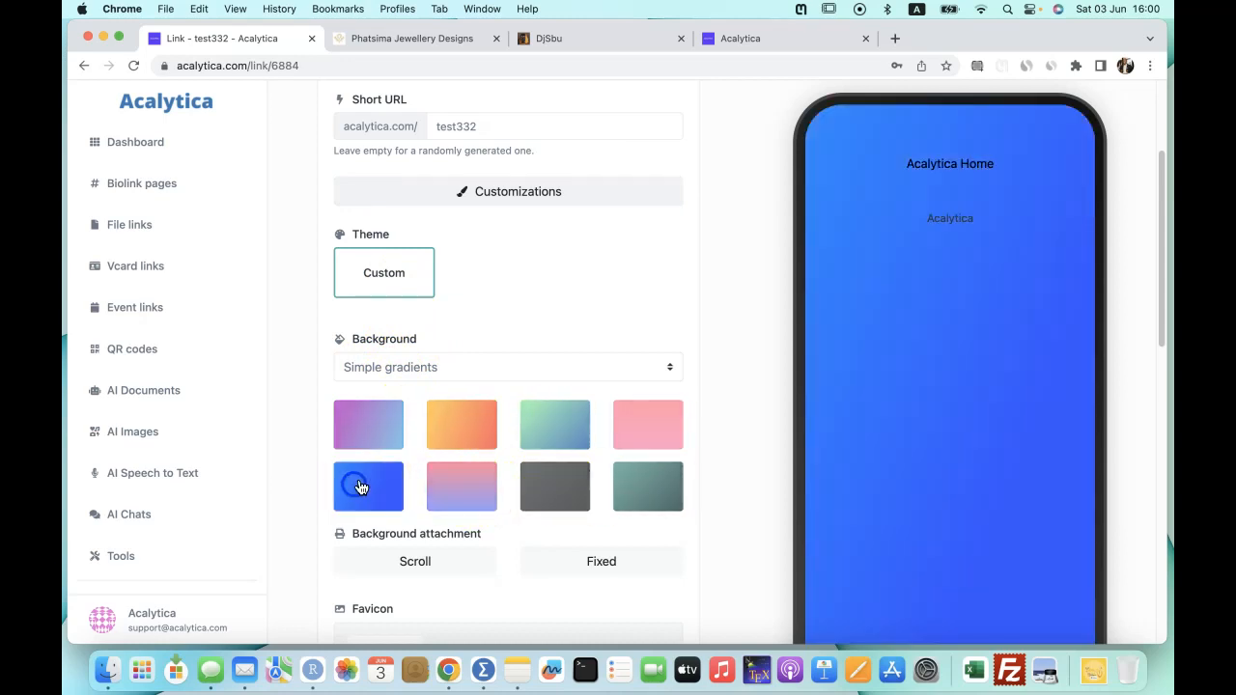
# Try a custom background colour, moving the picker toward red and then translucent yellow.
pyautogui.click(473, 370)
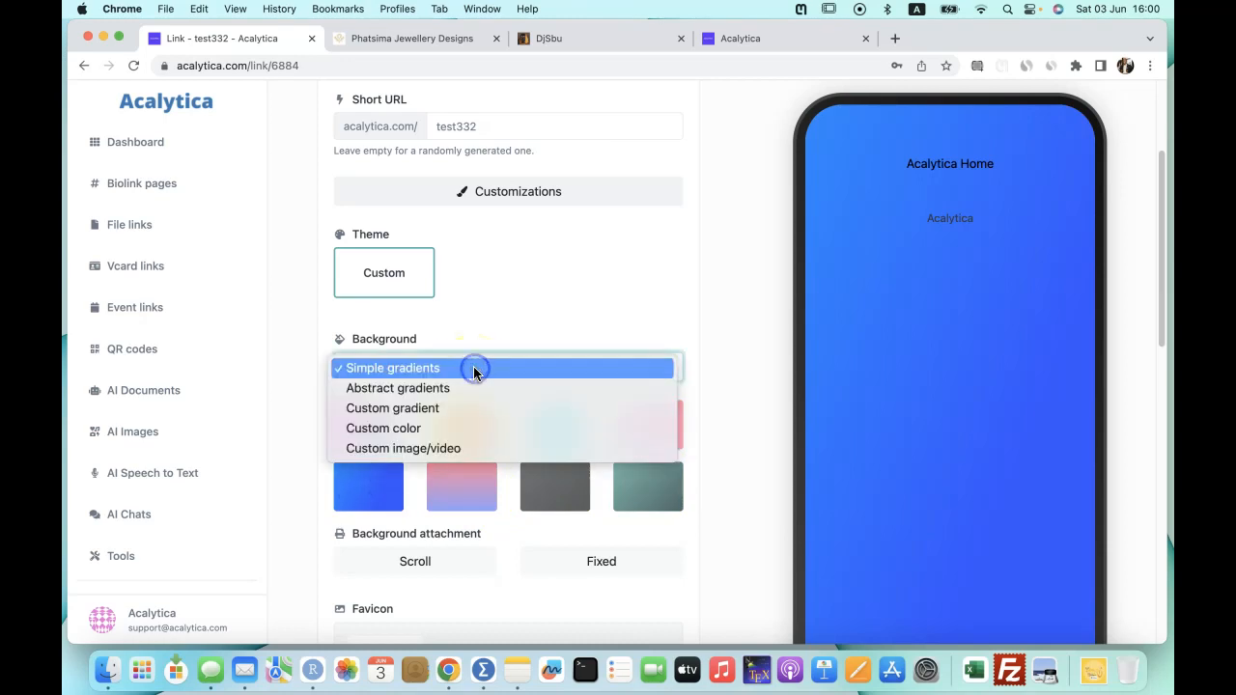
pyautogui.click(416, 428)
pyautogui.click(456, 439)
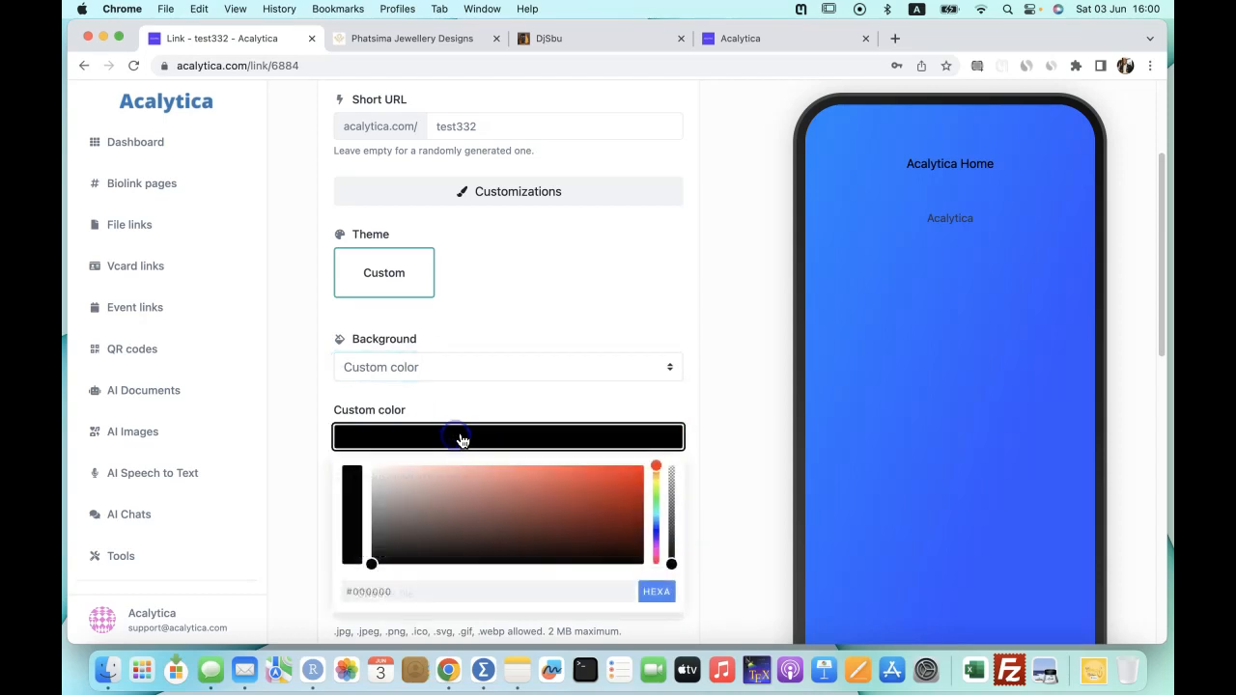
pyautogui.moveTo(405, 513); pyautogui.dragTo(660, 480)
pyautogui.moveTo(672, 563); pyautogui.dragTo(654, 530)
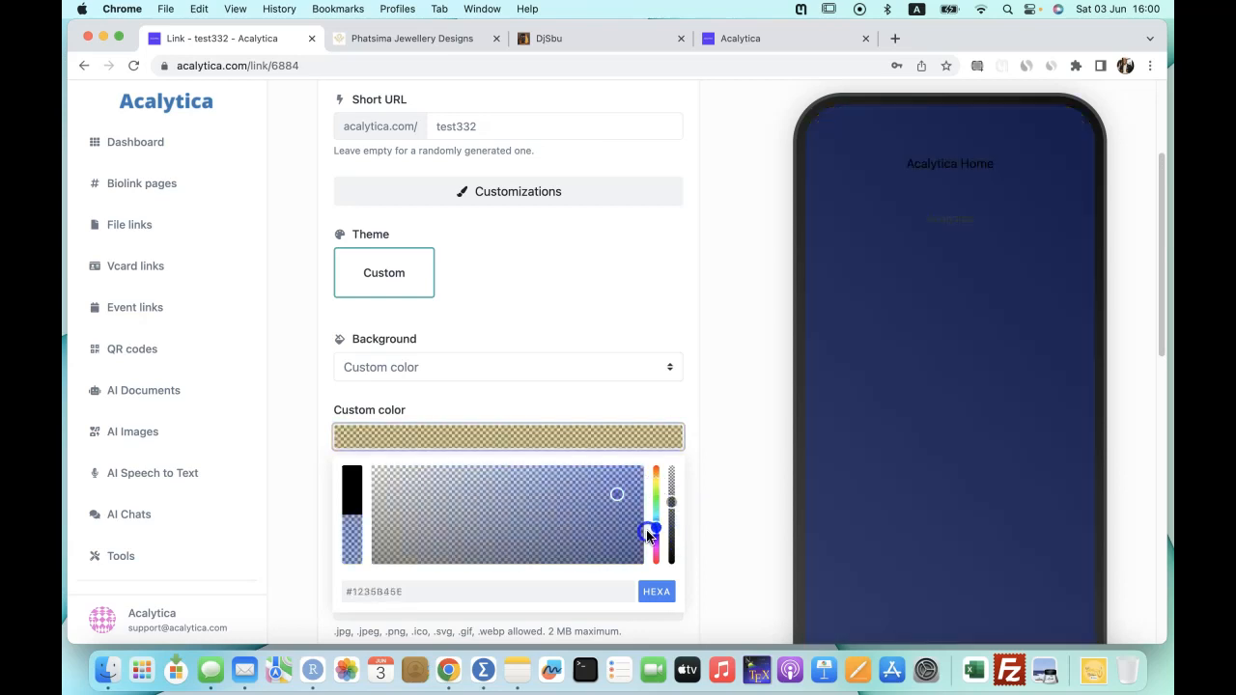
# Set the background to the orange simple gradient with Fixed background attachment.
pyautogui.click(393, 359)
pyautogui.click(410, 309)
pyautogui.click(461, 432)
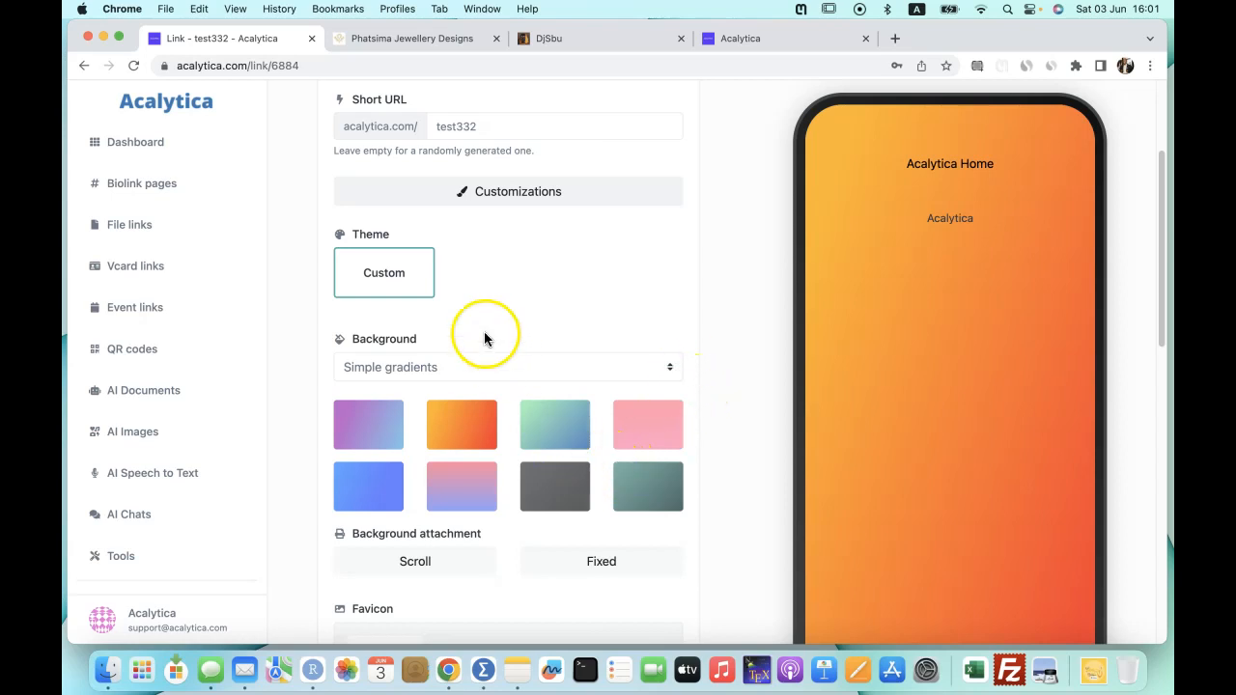
pyautogui.scroll(-3, 563, 318)
pyautogui.click(558, 353)
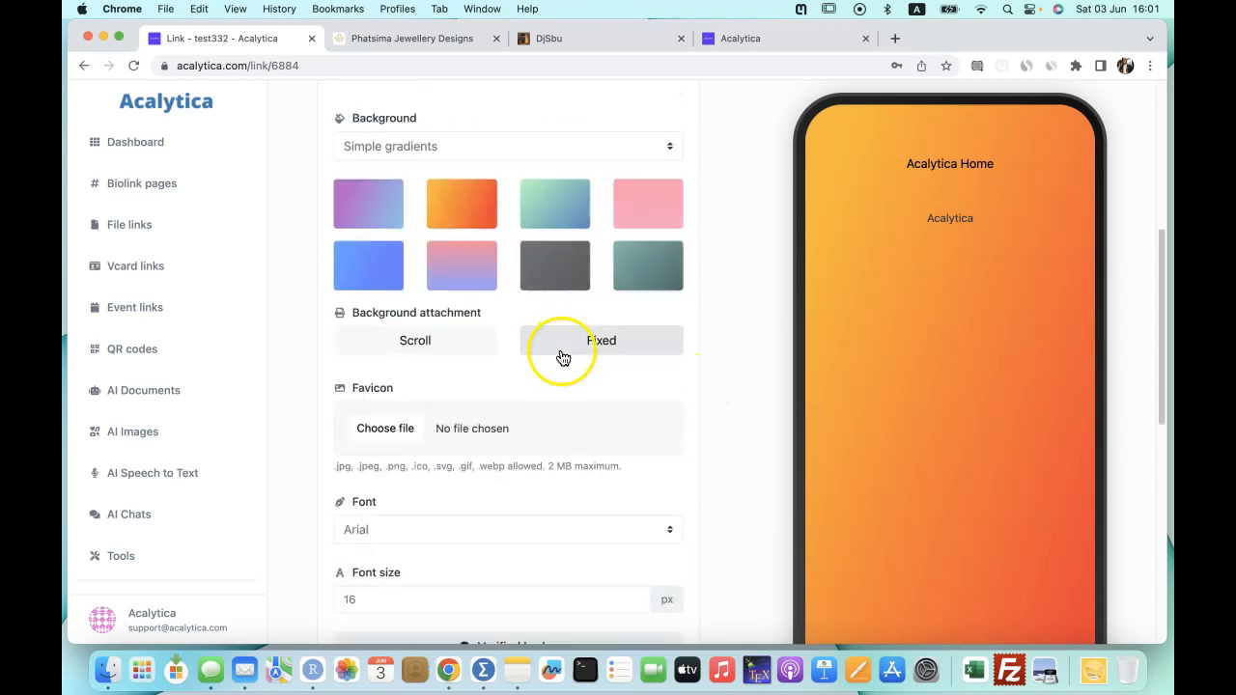
pyautogui.scroll(-2, 562, 357)
pyautogui.scroll(-1, 560, 356)
pyautogui.scroll(-4, 528, 333)
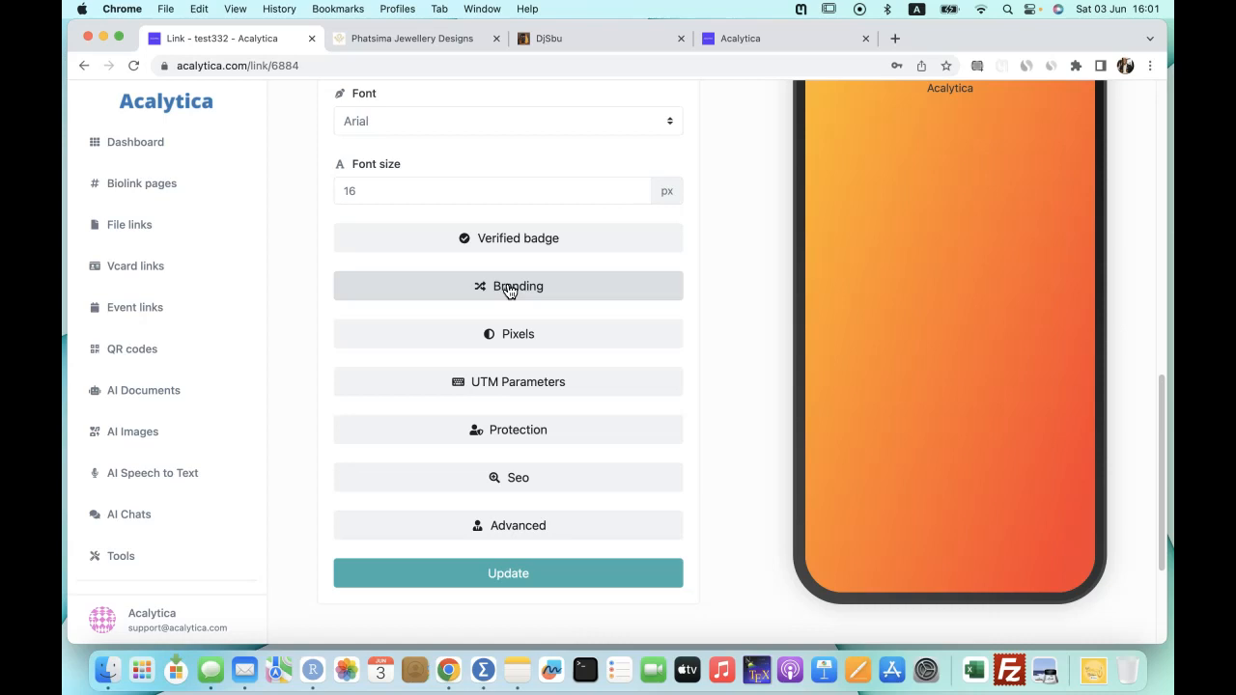
# Expand the branding settings and set the branding name to 'Test332 page'.
pyautogui.click(508, 285)
pyautogui.scroll(-1, 480, 371)
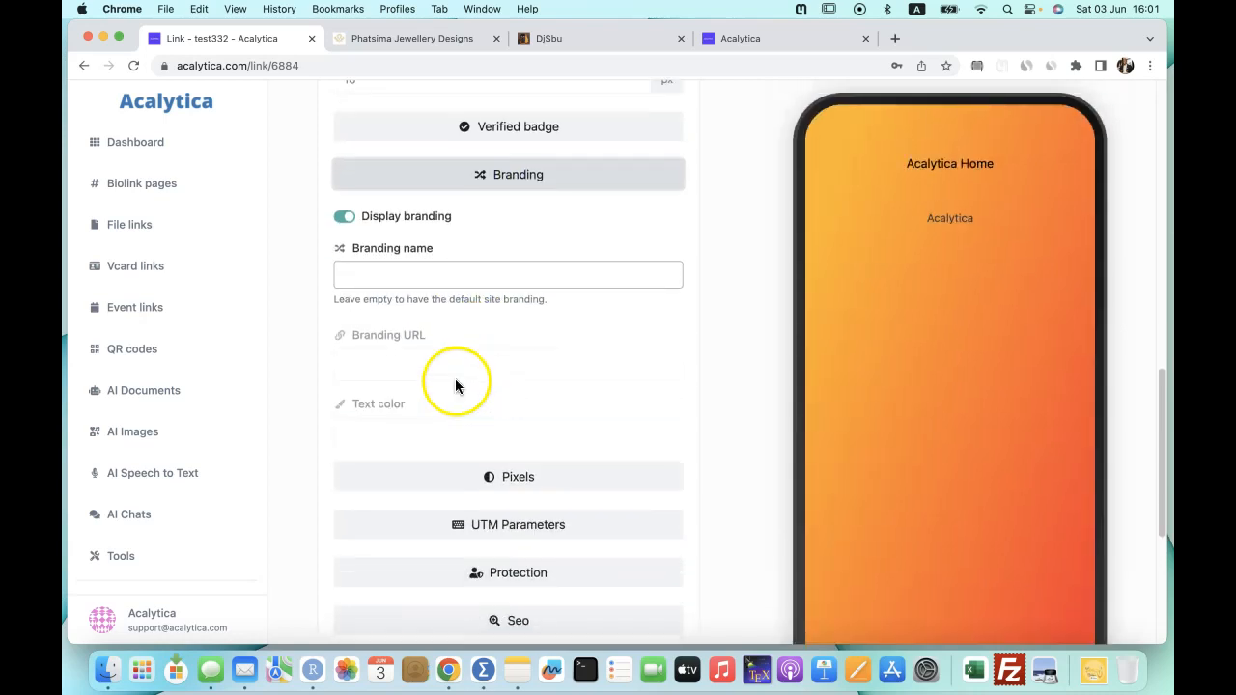
pyautogui.click(393, 276)
pyautogui.write('Te')
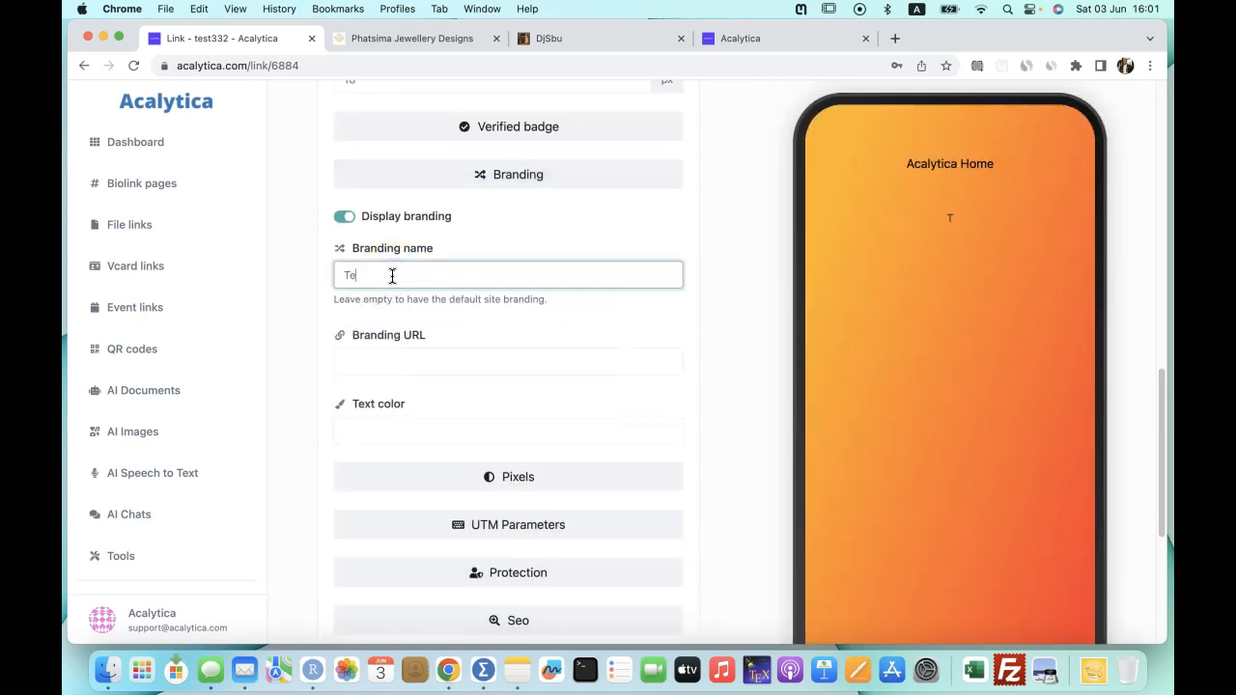
pyautogui.write('st332')
pyautogui.moveTo(389, 276); pyautogui.dragTo(335, 276)
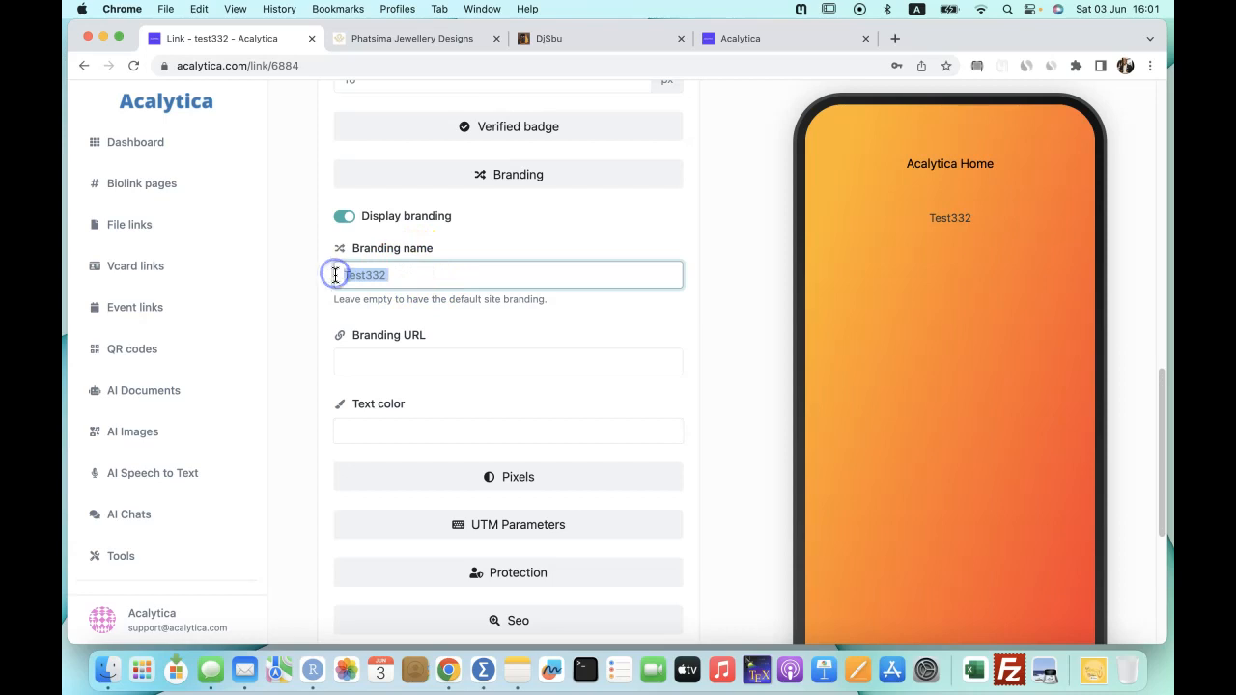
pyautogui.click(932, 216)
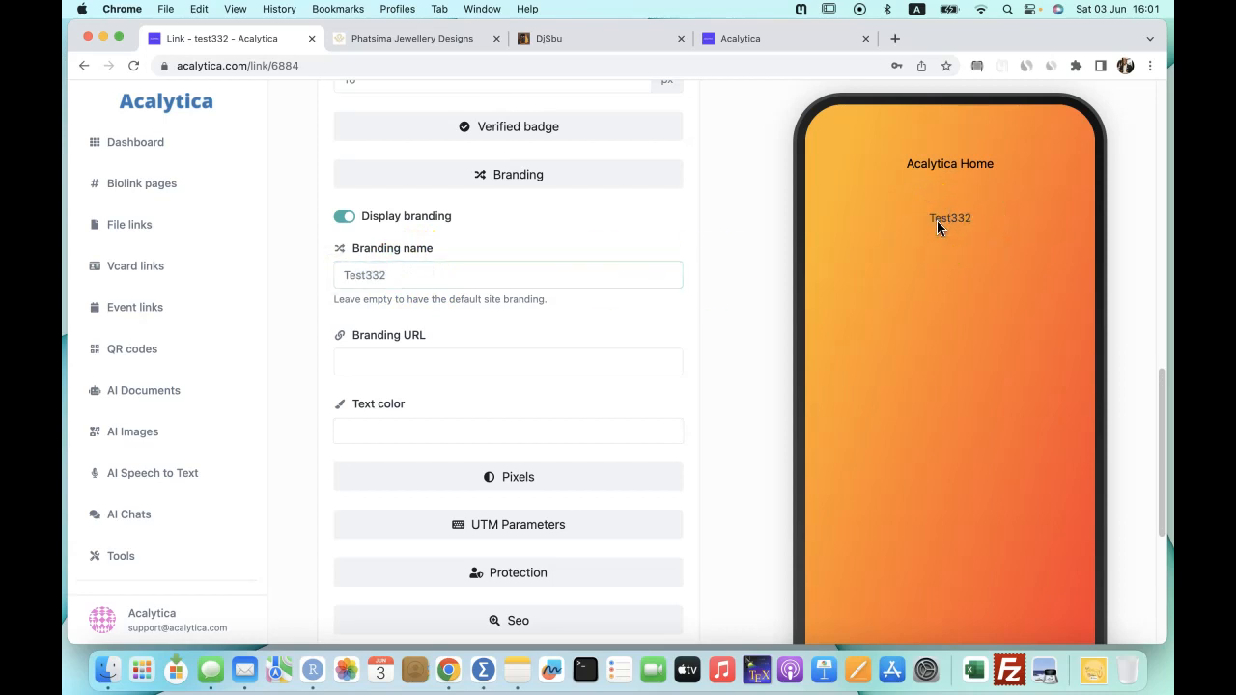
pyautogui.click(408, 277)
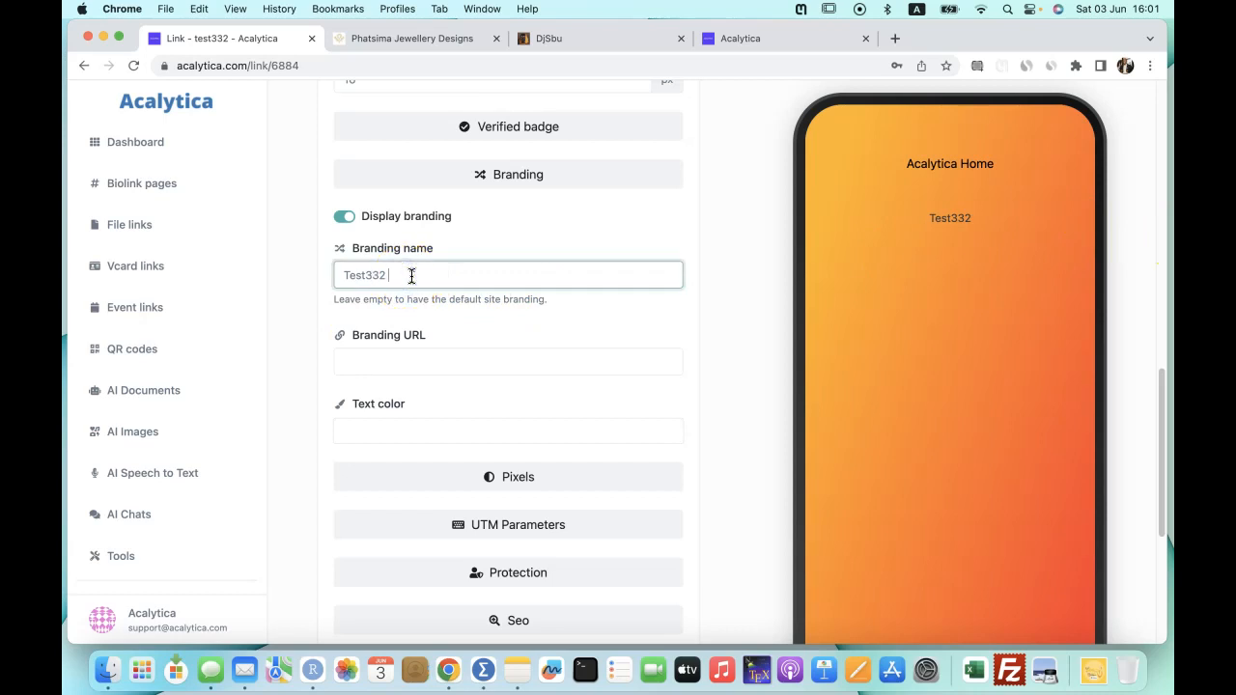
pyautogui.write('page')
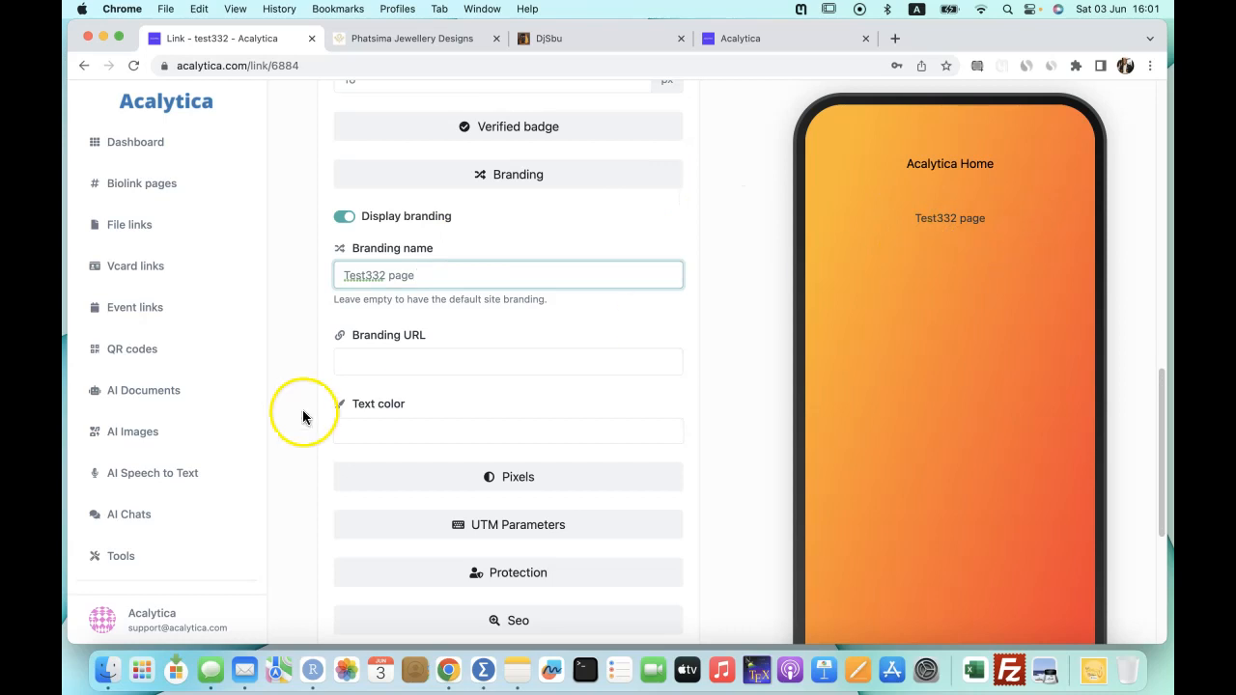
pyautogui.click(400, 365)
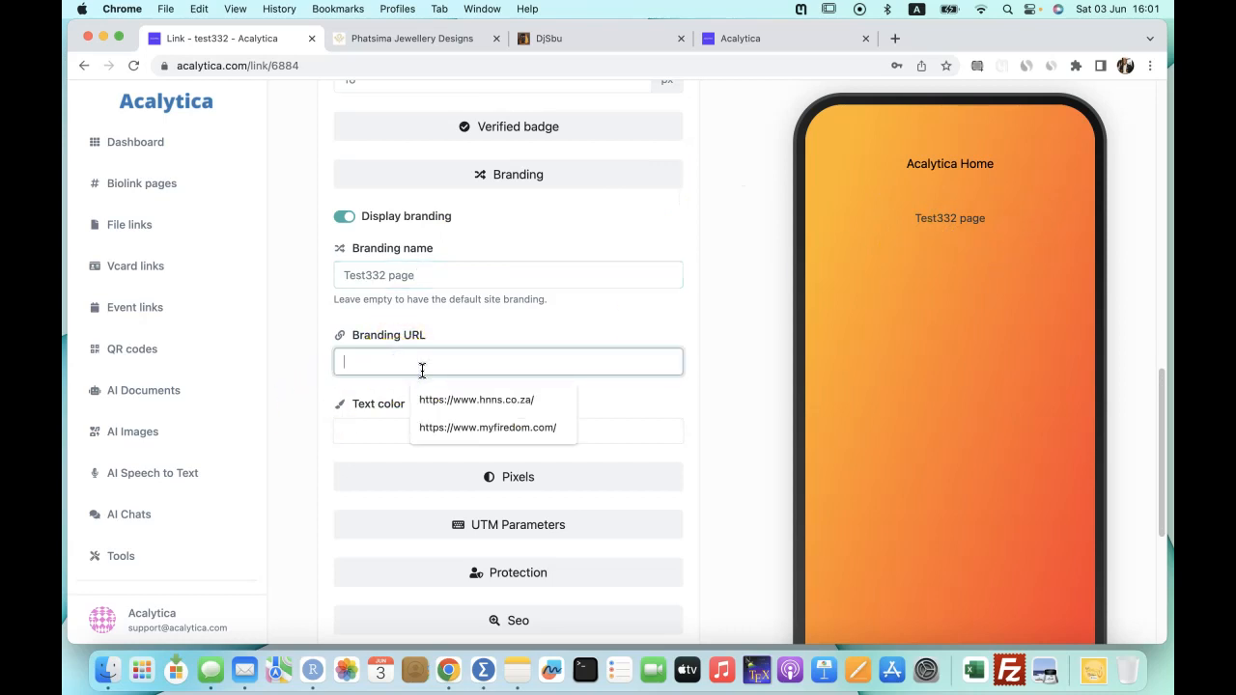
pyautogui.click(549, 327)
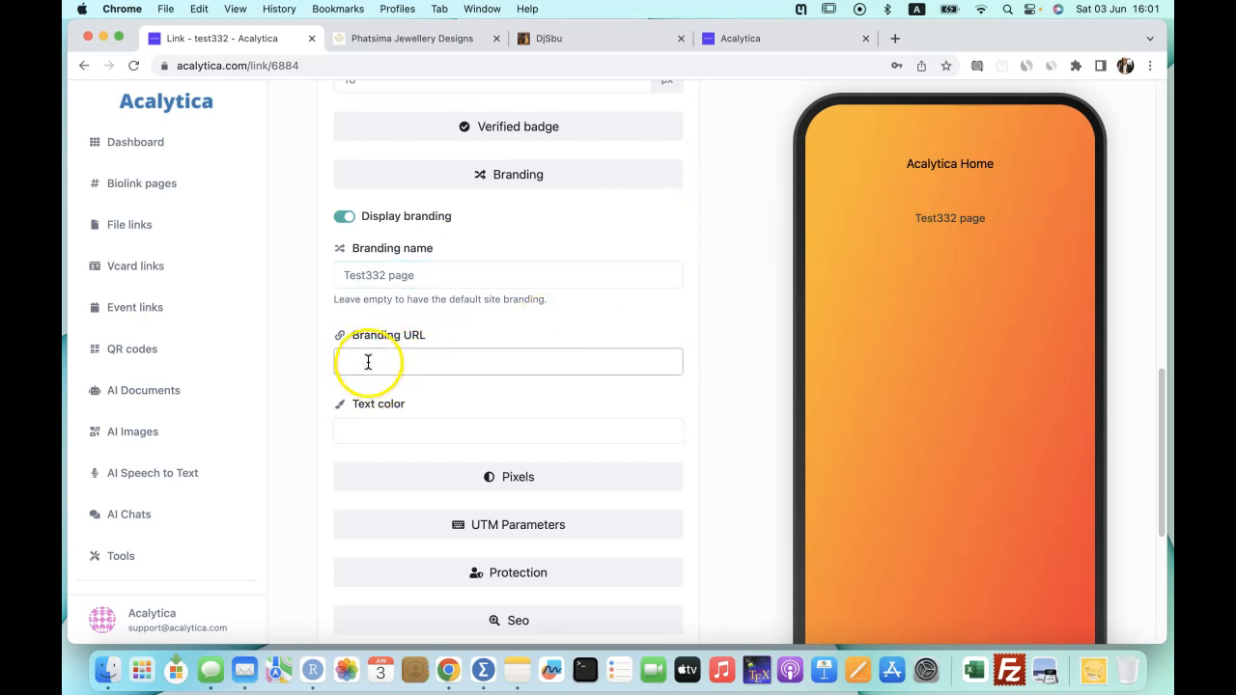
pyautogui.click(367, 362)
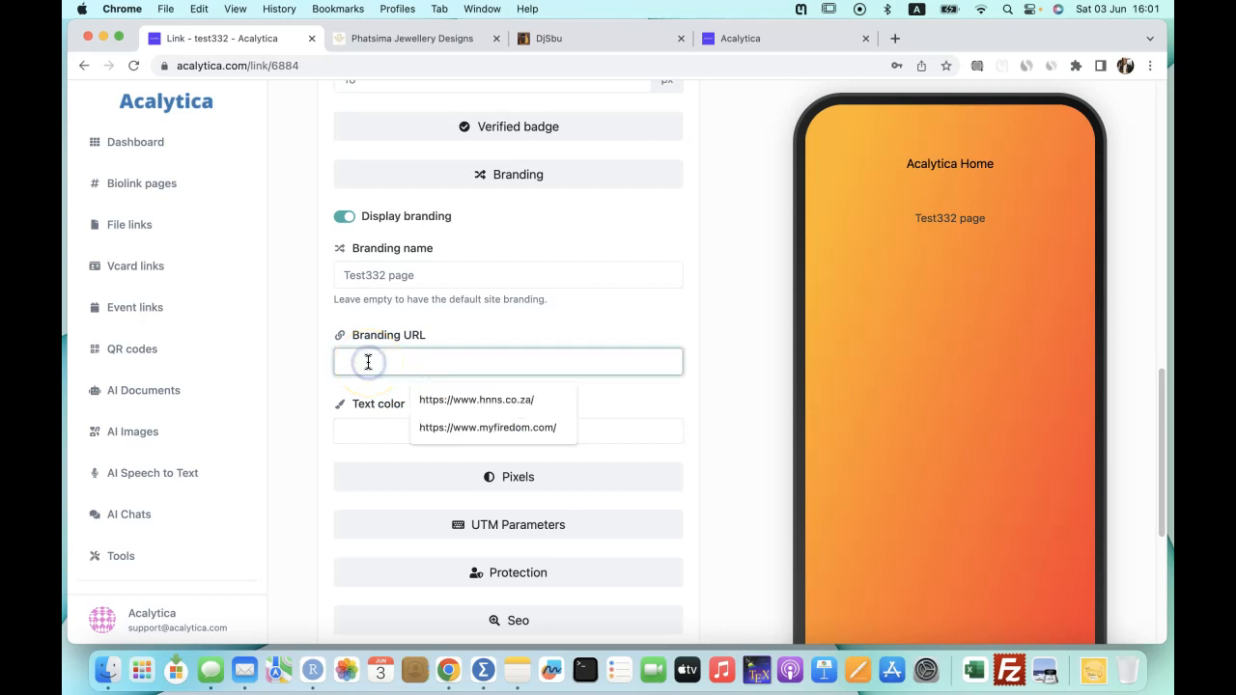
pyautogui.write('https://mathsgee')
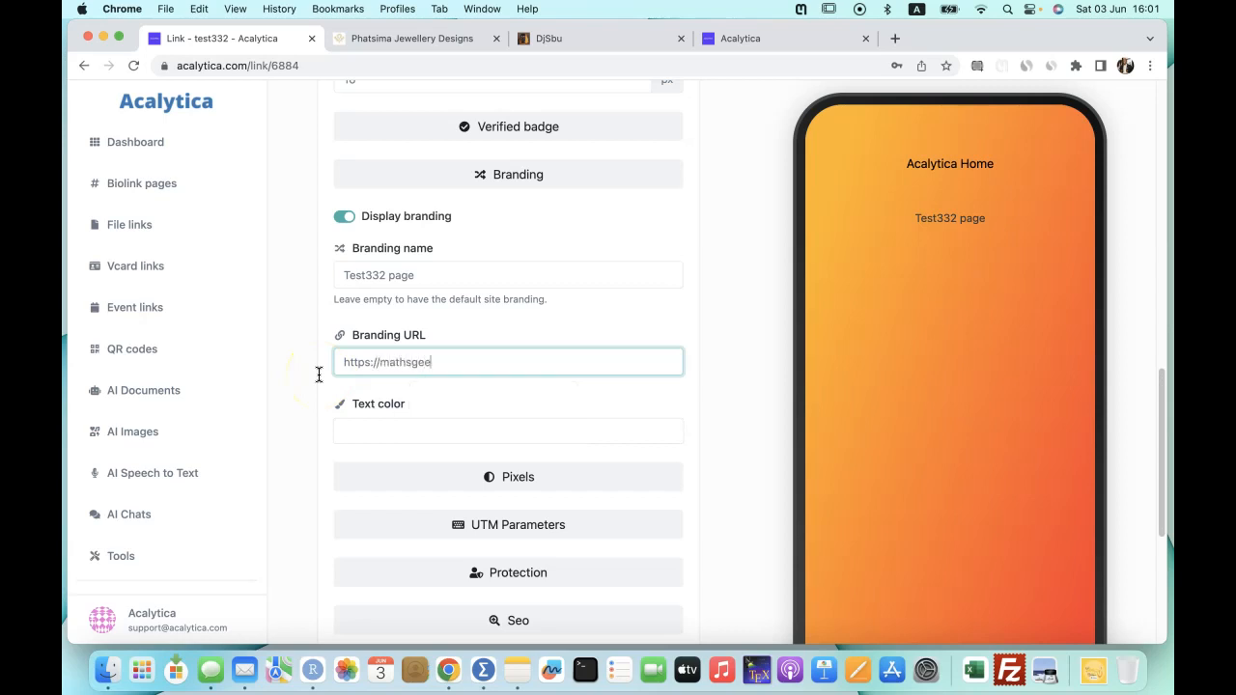
pyautogui.write('.com')
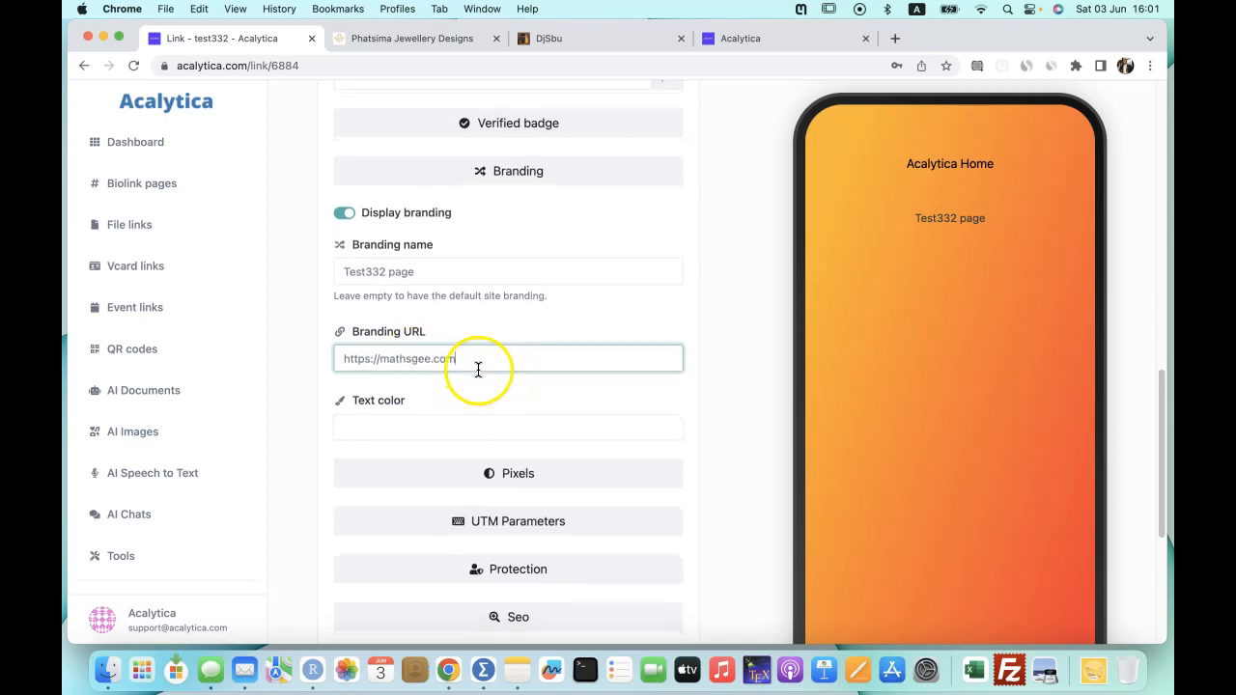
# Set the branding text colour to black (#000000).
pyautogui.scroll(-1, 477, 367)
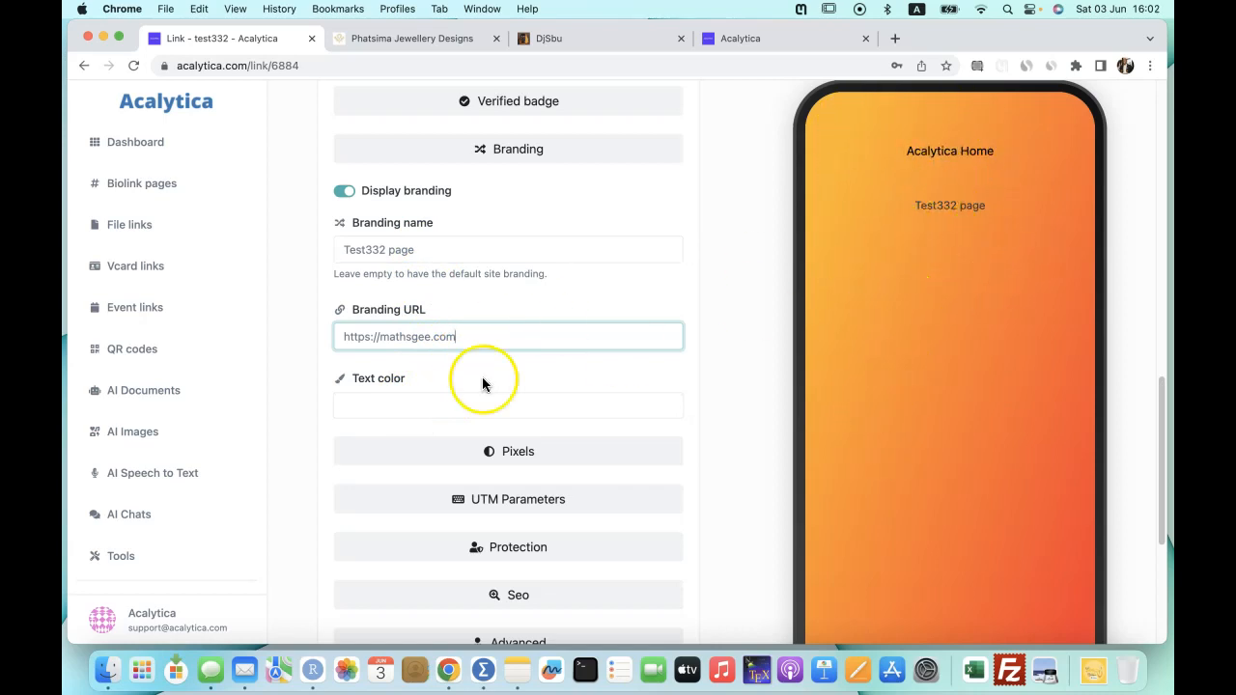
pyautogui.click(427, 406)
pyautogui.moveTo(375, 446); pyautogui.dragTo(351, 540)
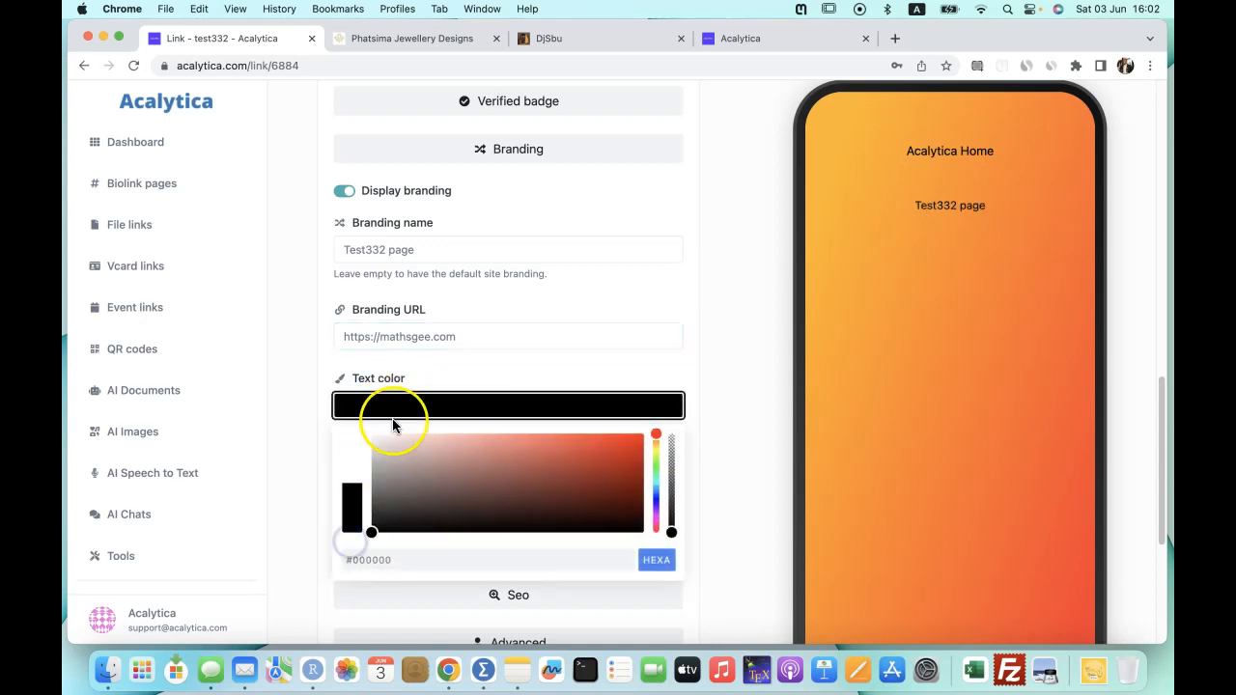
pyautogui.click(731, 415)
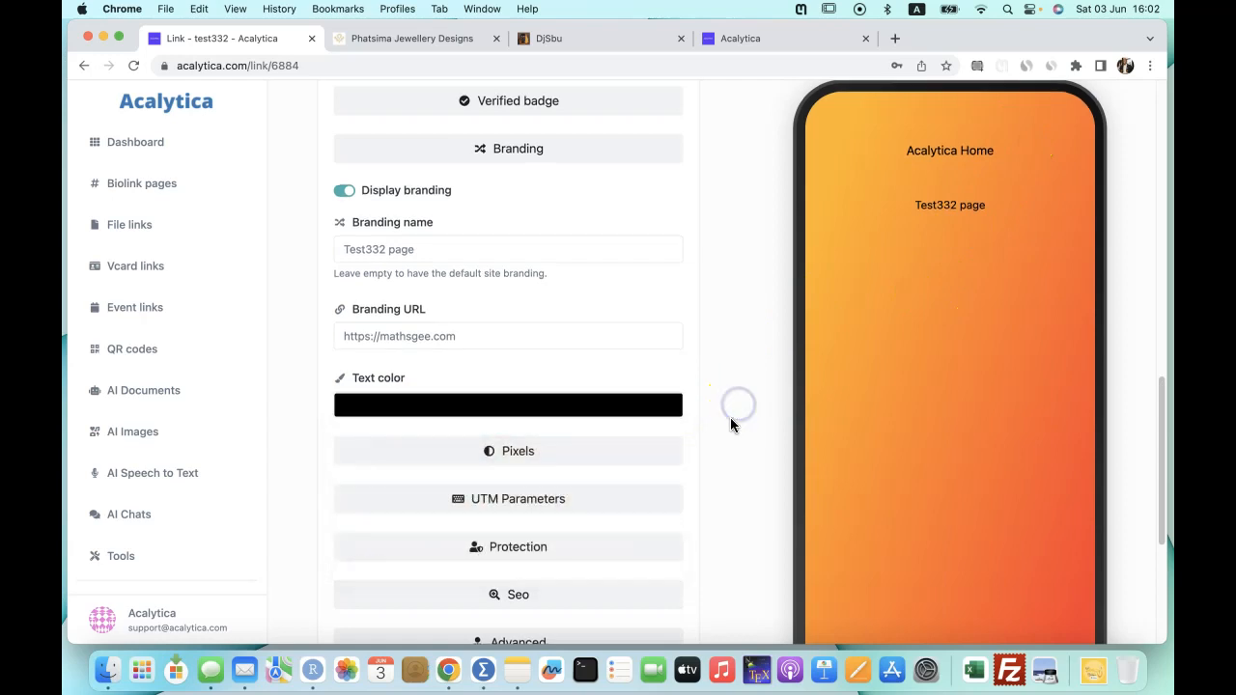
pyautogui.scroll(-5, 730, 422)
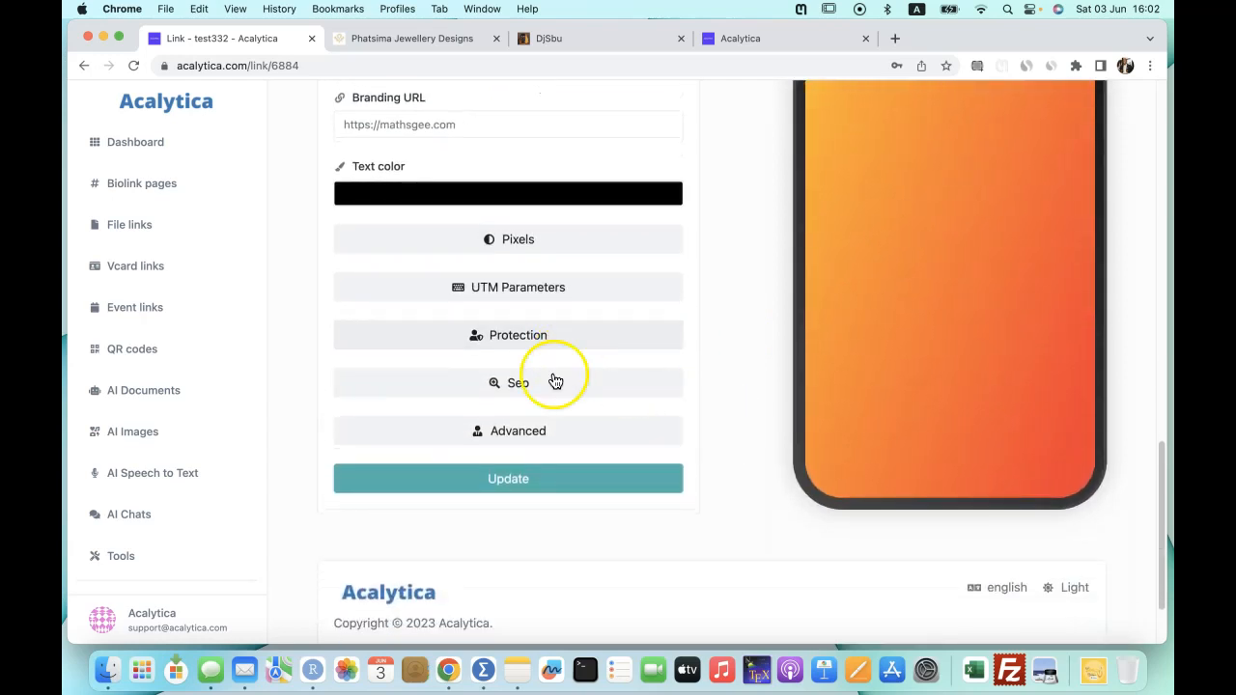
pyautogui.click(555, 382)
# Enter the page title 'Test332 - The best model in the world'.
pyautogui.scroll(-3, 699, 405)
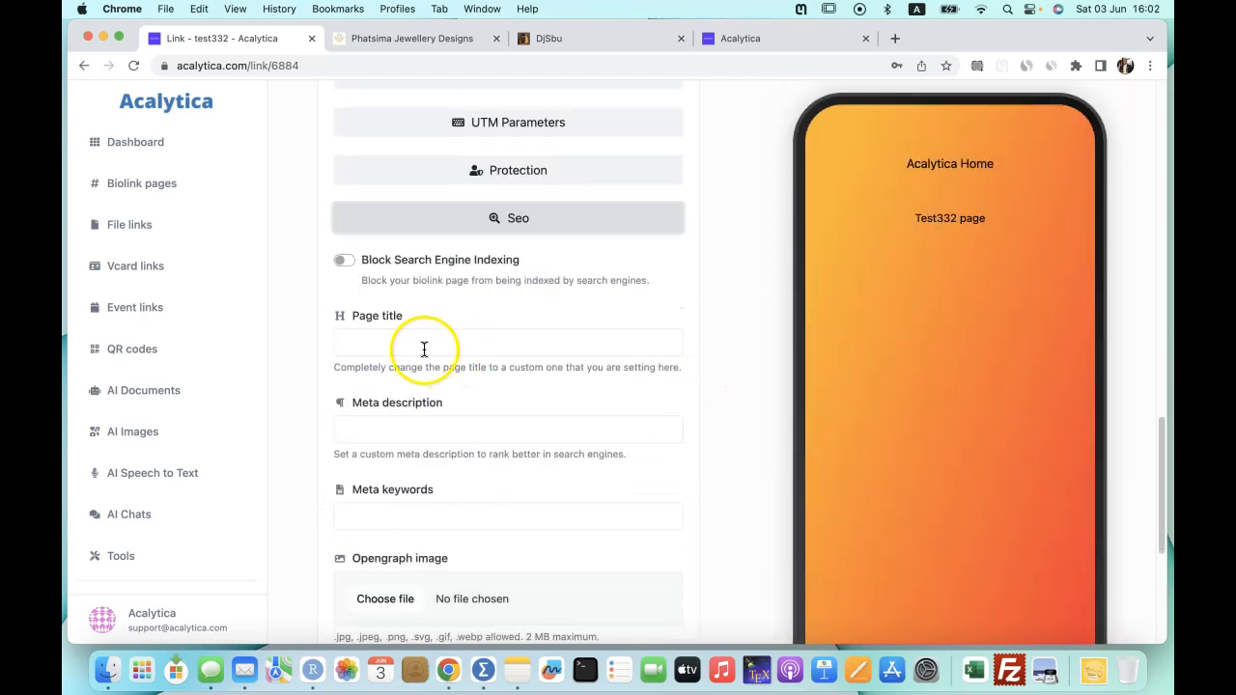
pyautogui.click(424, 345)
pyautogui.click(719, 315)
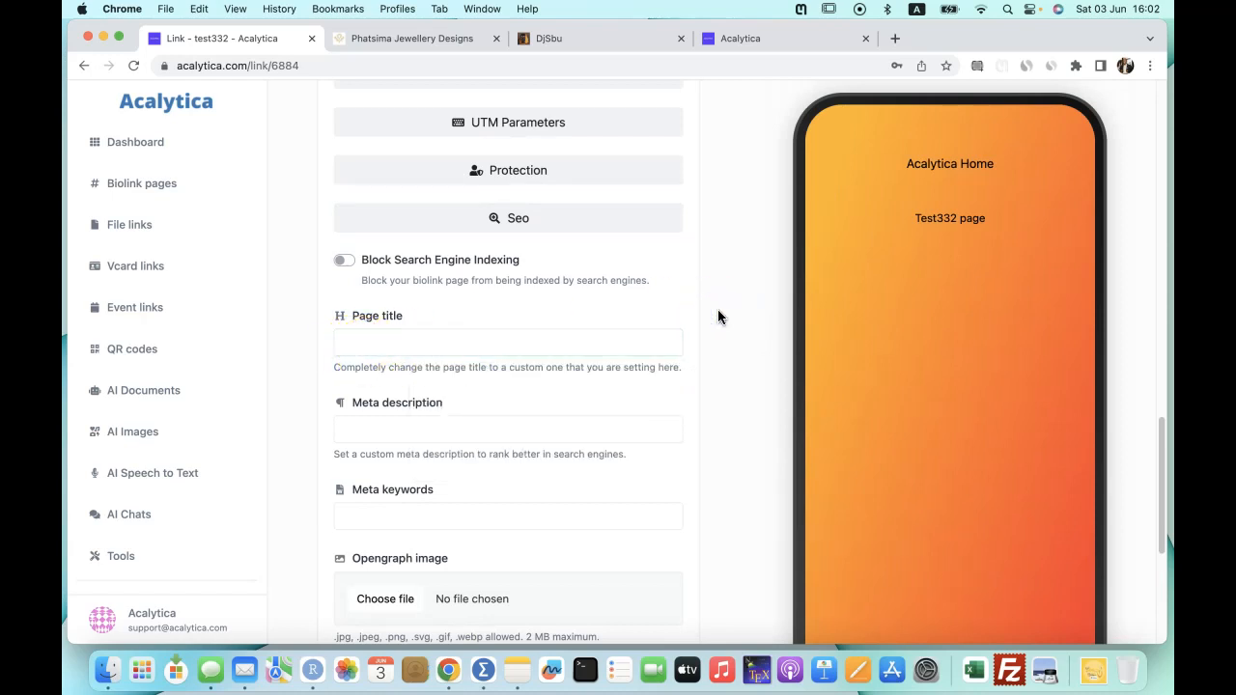
pyautogui.click(405, 345)
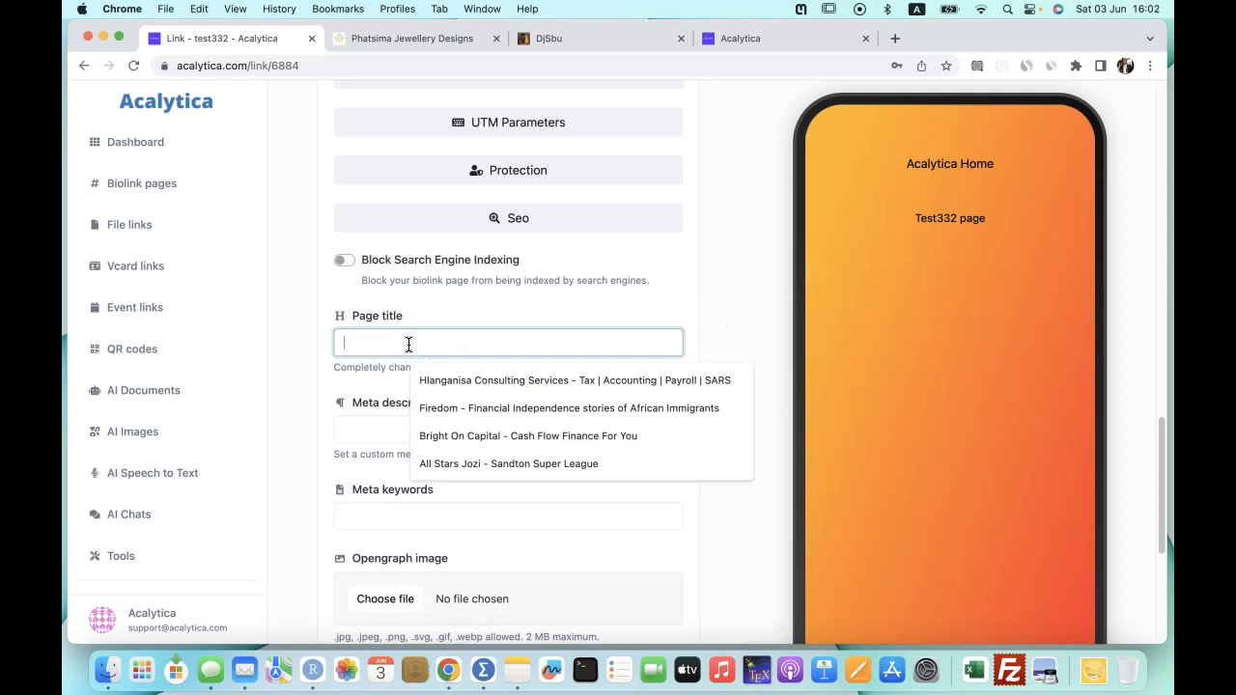
pyautogui.write('Test332')
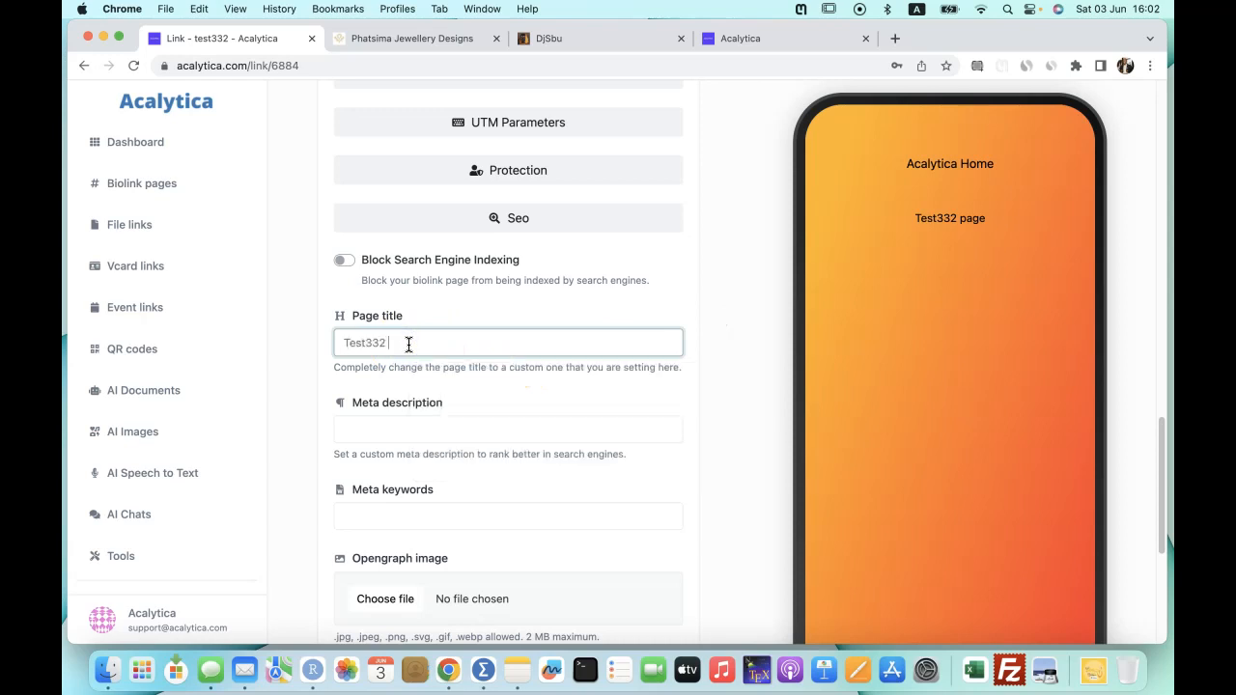
pyautogui.write(' - Thembest model in the world')
# Write the meta description 'I am Test332 the best model, i share my thoughts here, come check it out.'.
pyautogui.click(377, 425)
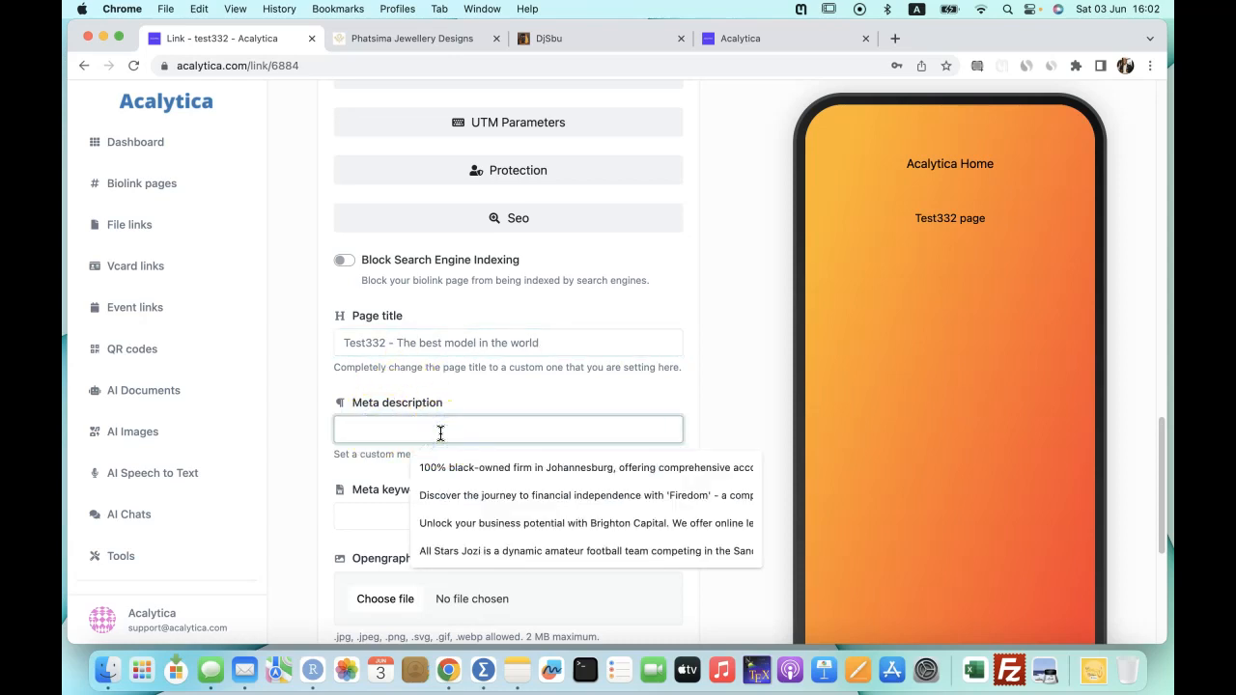
pyautogui.write('I am')
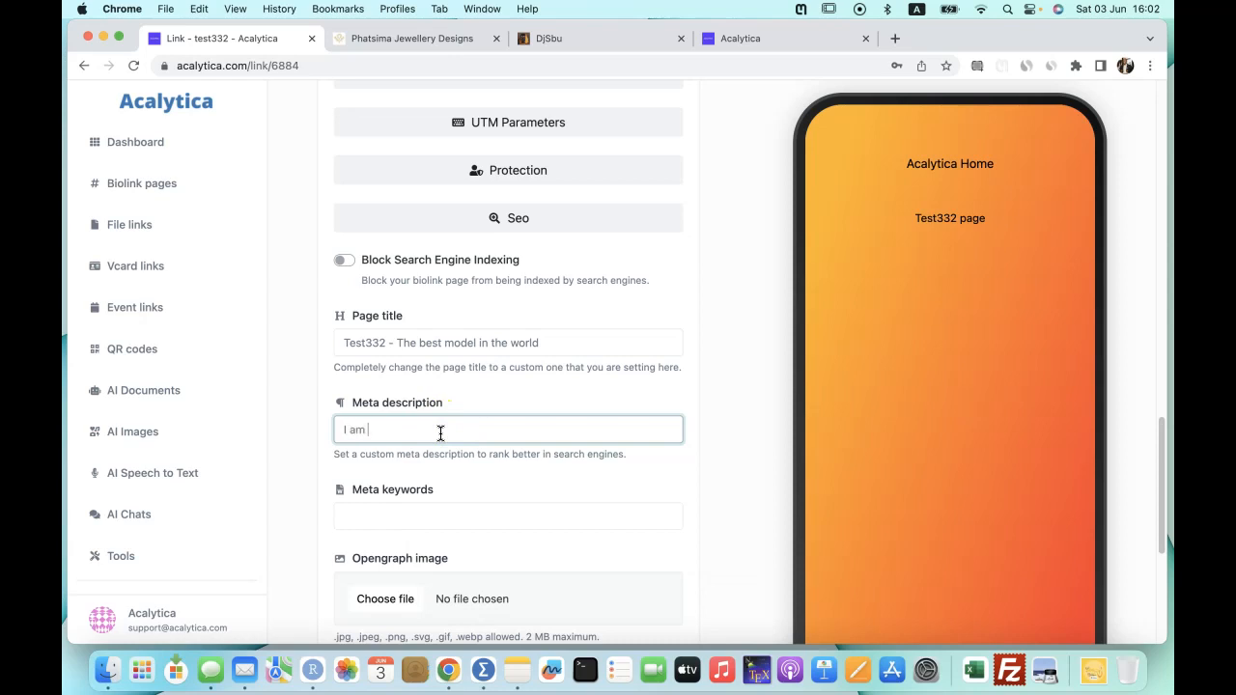
pyautogui.write(' Test332 the best model, come')
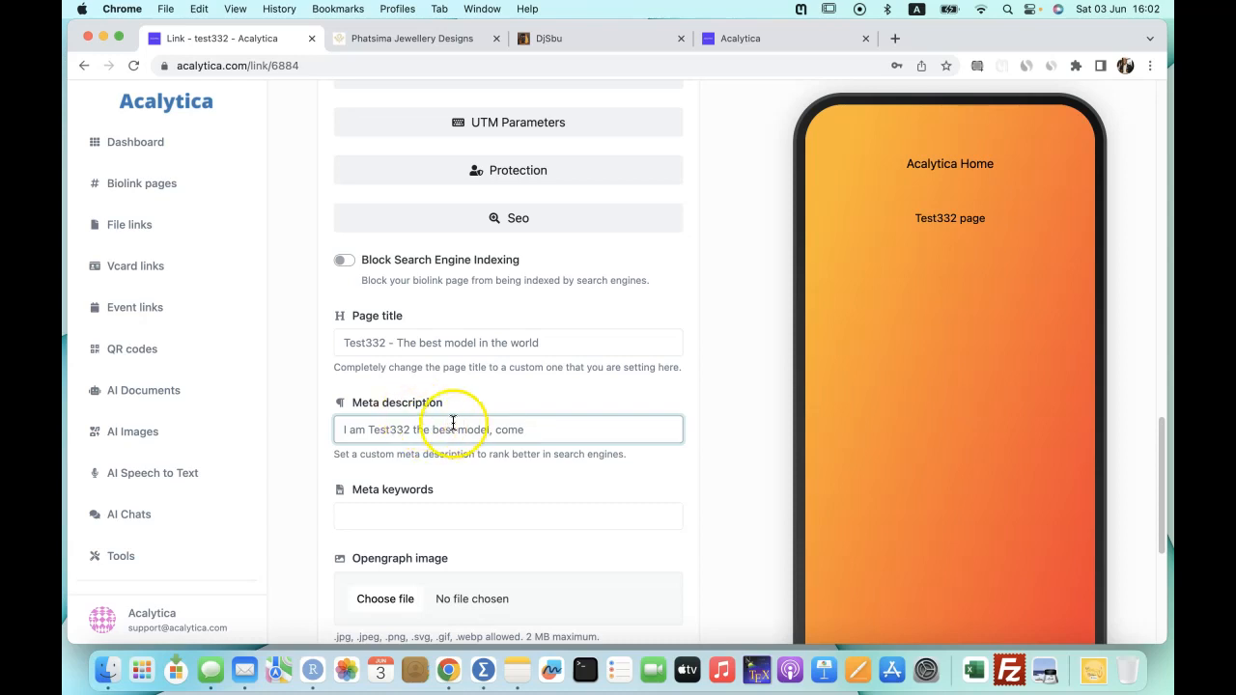
pyautogui.moveTo(490, 429); pyautogui.dragTo(340, 428)
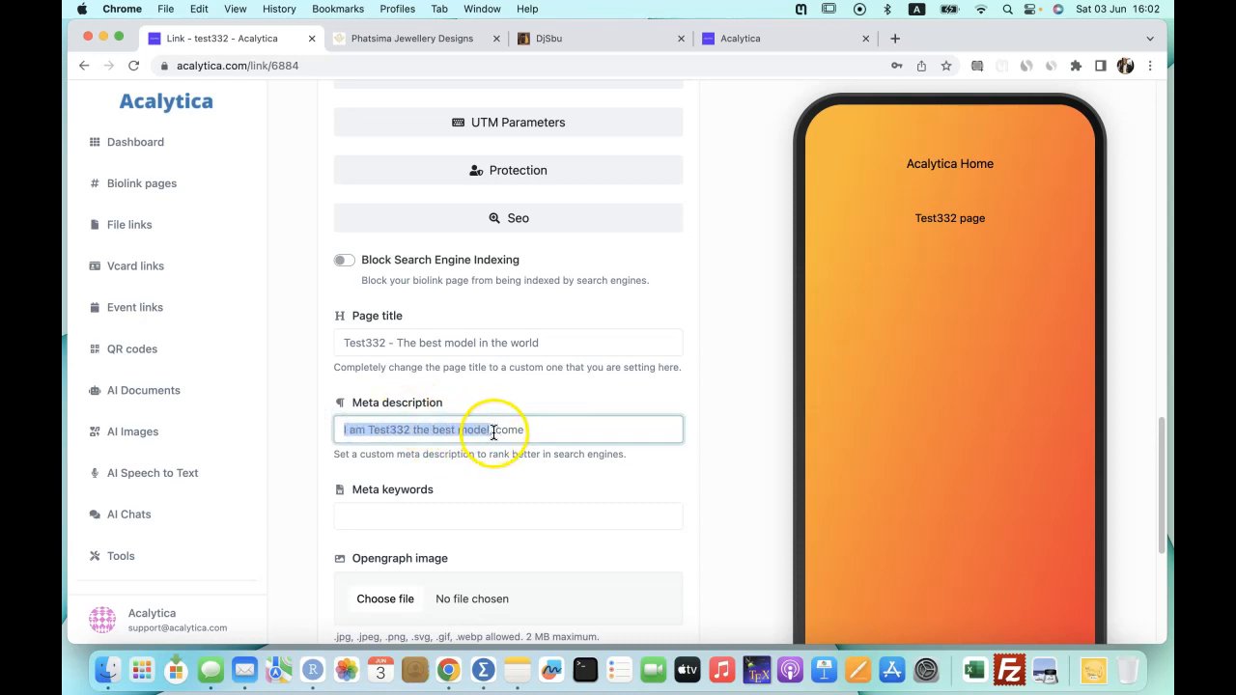
pyautogui.click(524, 432)
pyautogui.press('BackSpace')
pyautogui.press('BackSpace')
pyautogui.press('BackSpace')
pyautogui.press('BackSpace')
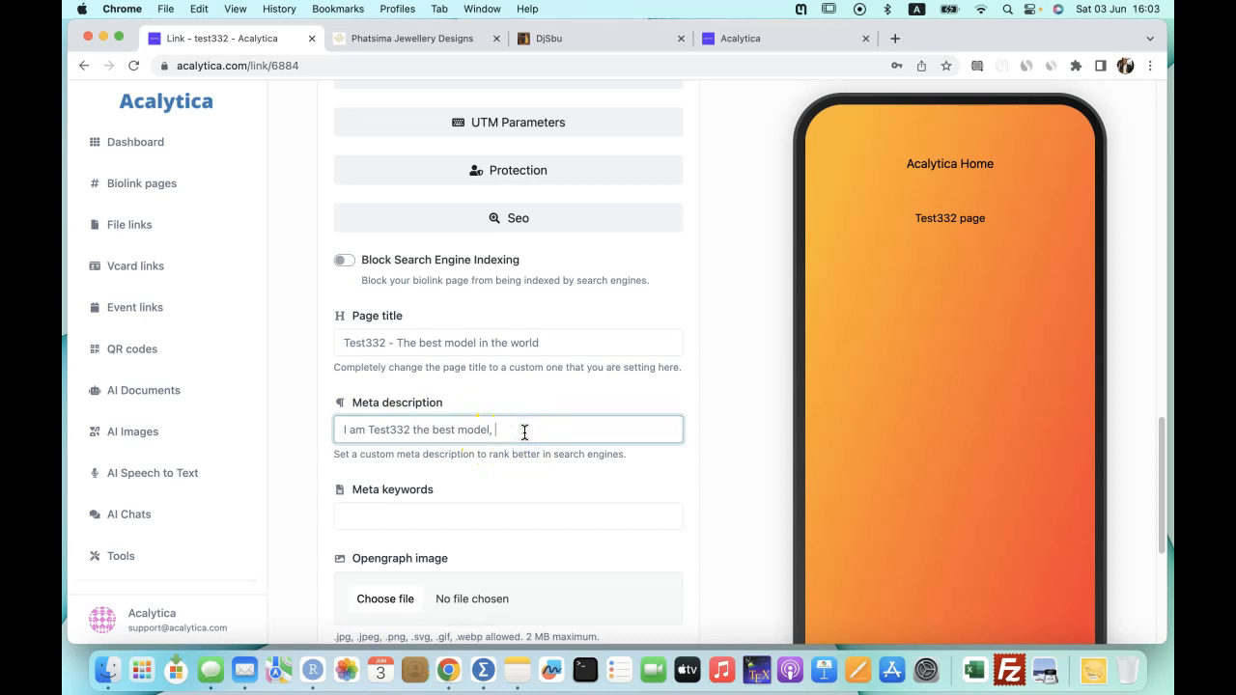
pyautogui.write('i share my thoughts here, come check it out.')
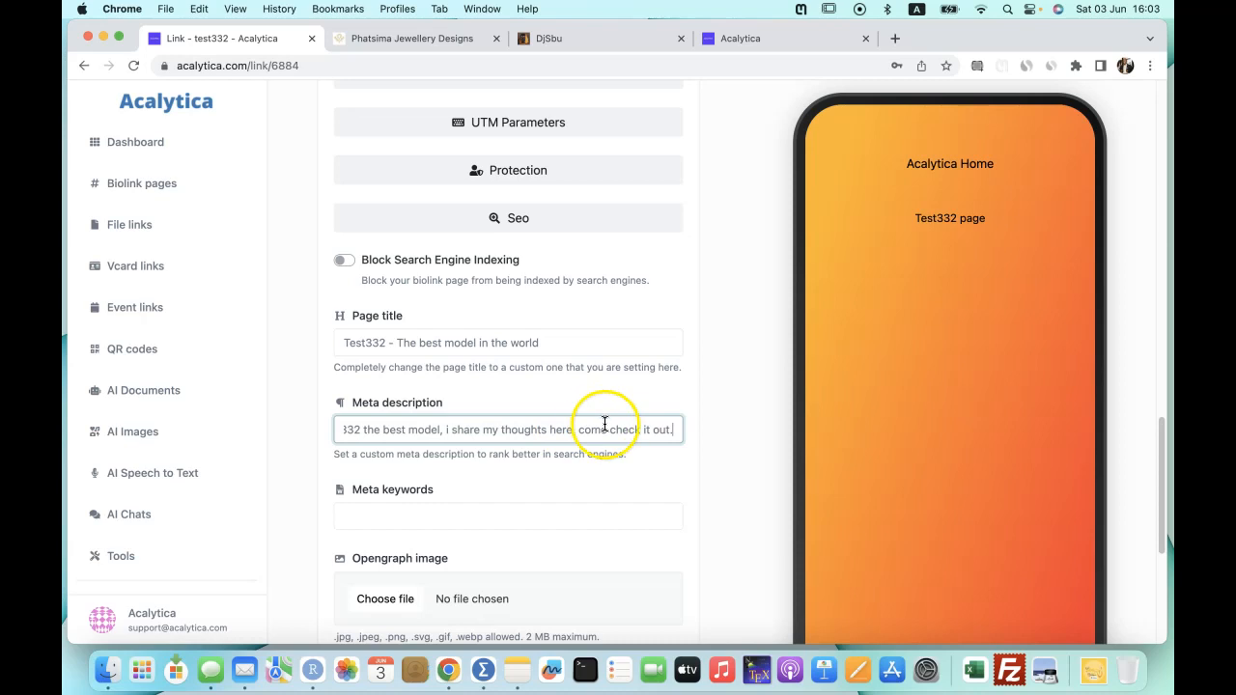
pyautogui.click(434, 429)
pyautogui.moveTo(433, 429); pyautogui.dragTo(303, 419)
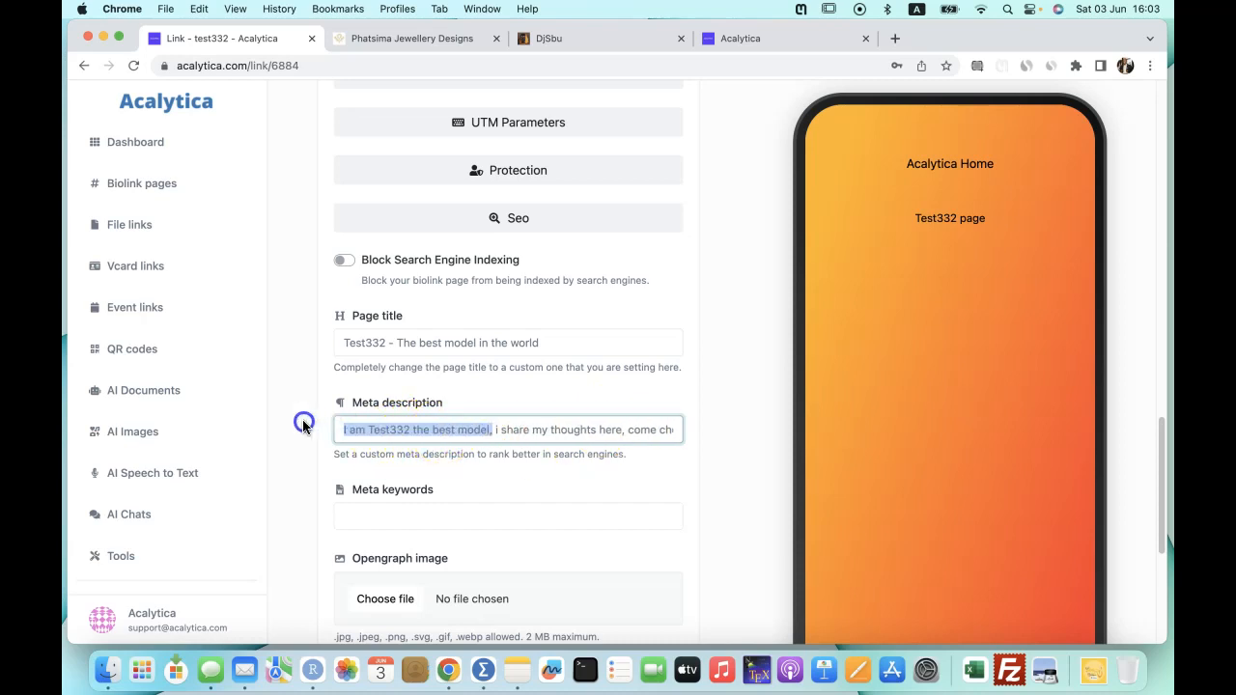
pyautogui.moveTo(626, 430); pyautogui.dragTo(494, 431)
pyautogui.moveTo(629, 431); pyautogui.dragTo(705, 428)
# Enter the meta keywords 'model, thoughts, best'.
pyautogui.scroll(-5, 707, 435)
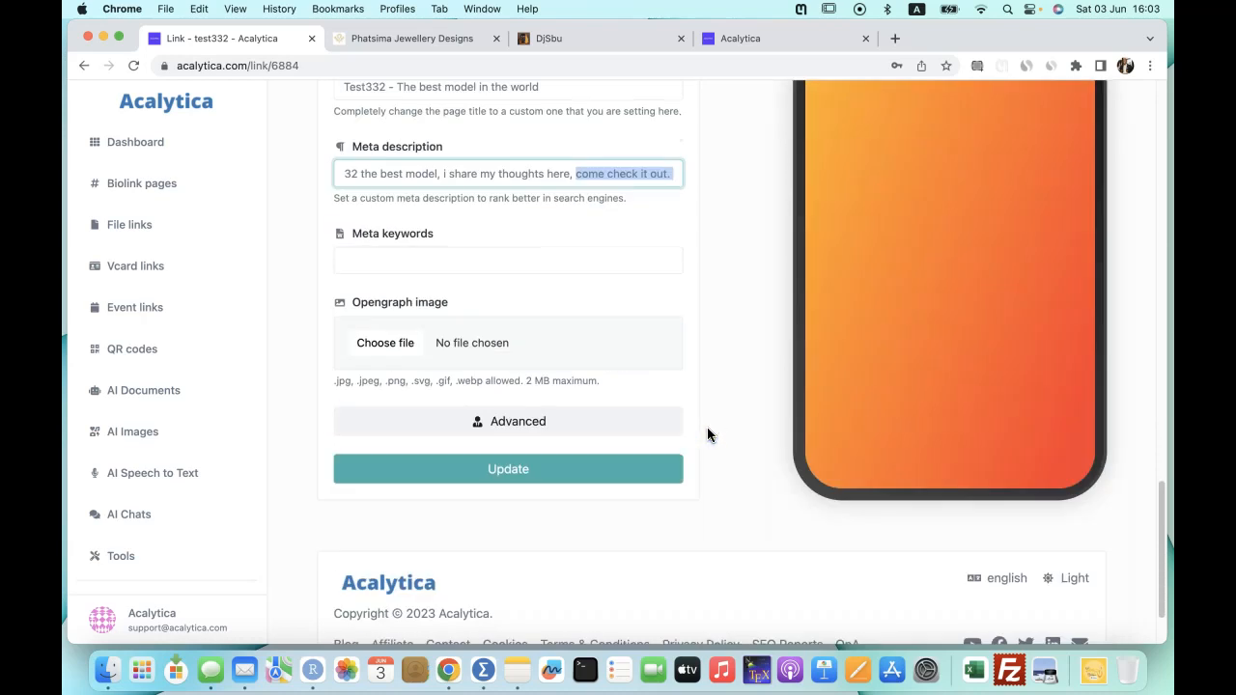
pyautogui.click(378, 261)
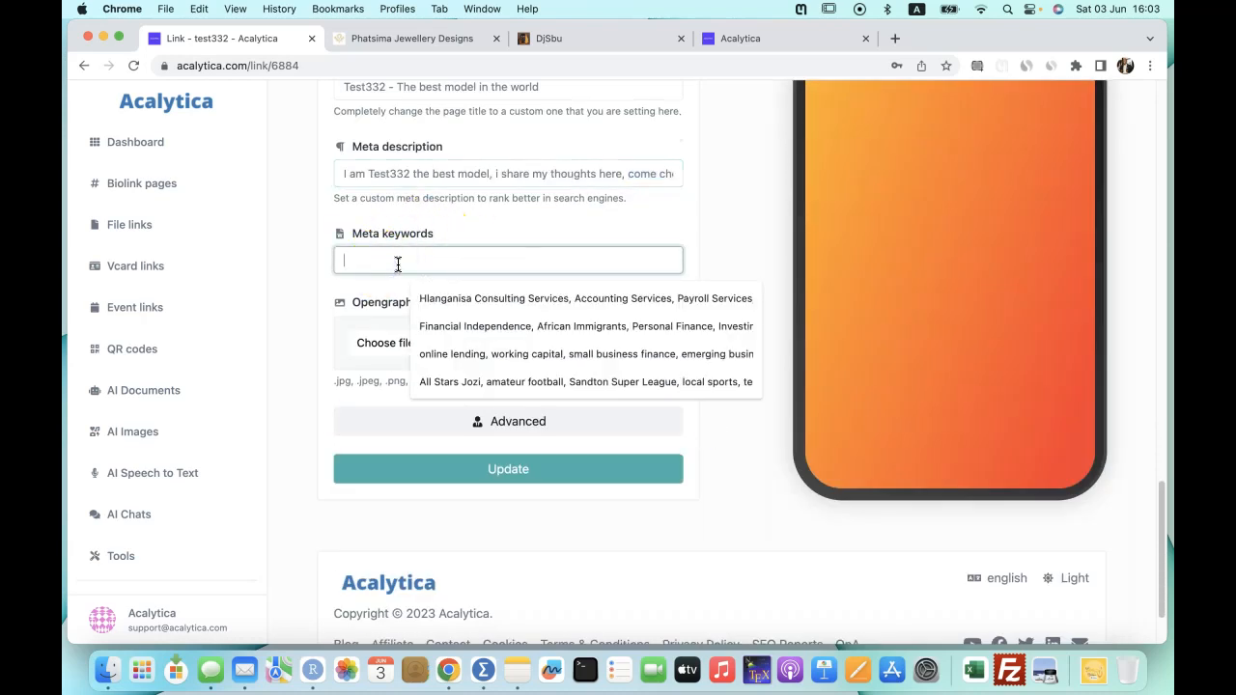
pyautogui.write('model, thoughts,')
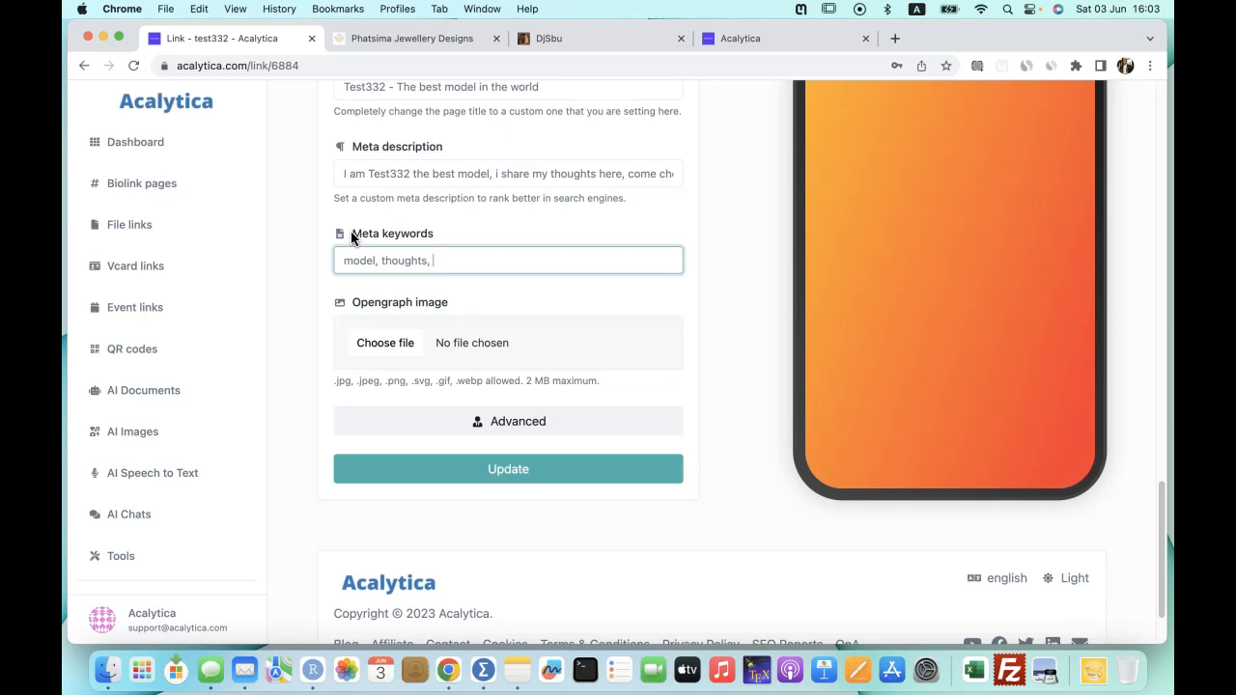
pyautogui.write('best')
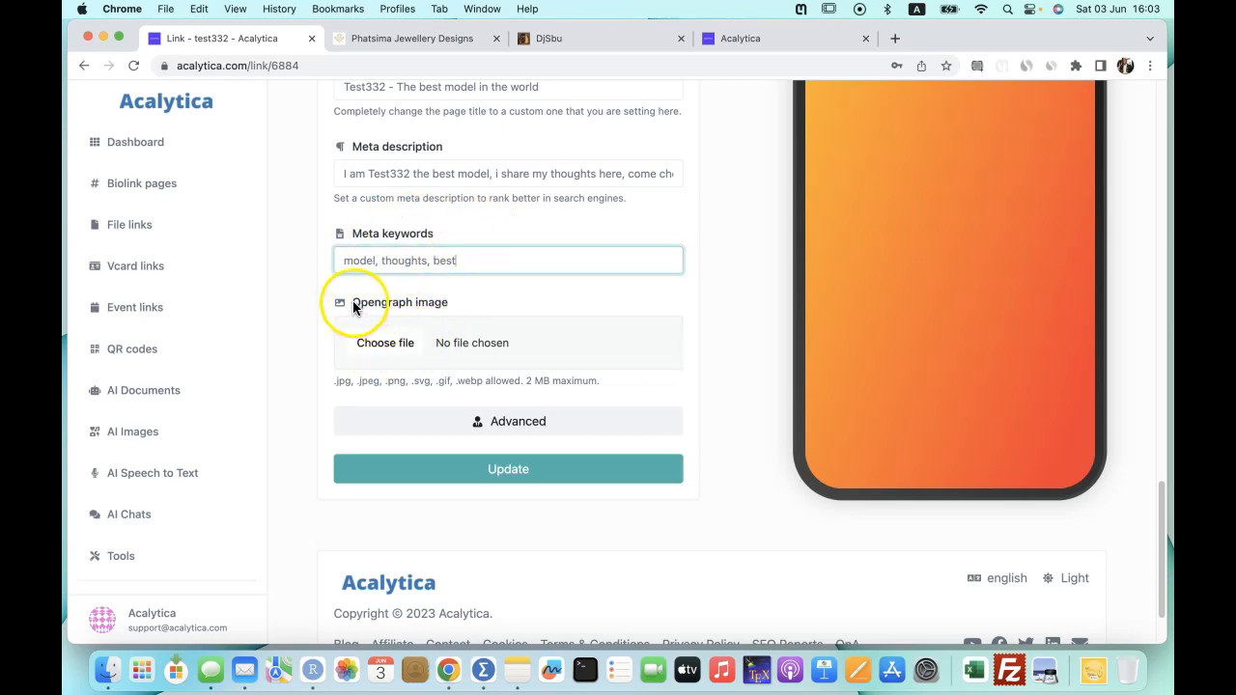
pyautogui.moveTo(353, 307); pyautogui.dragTo(447, 303)
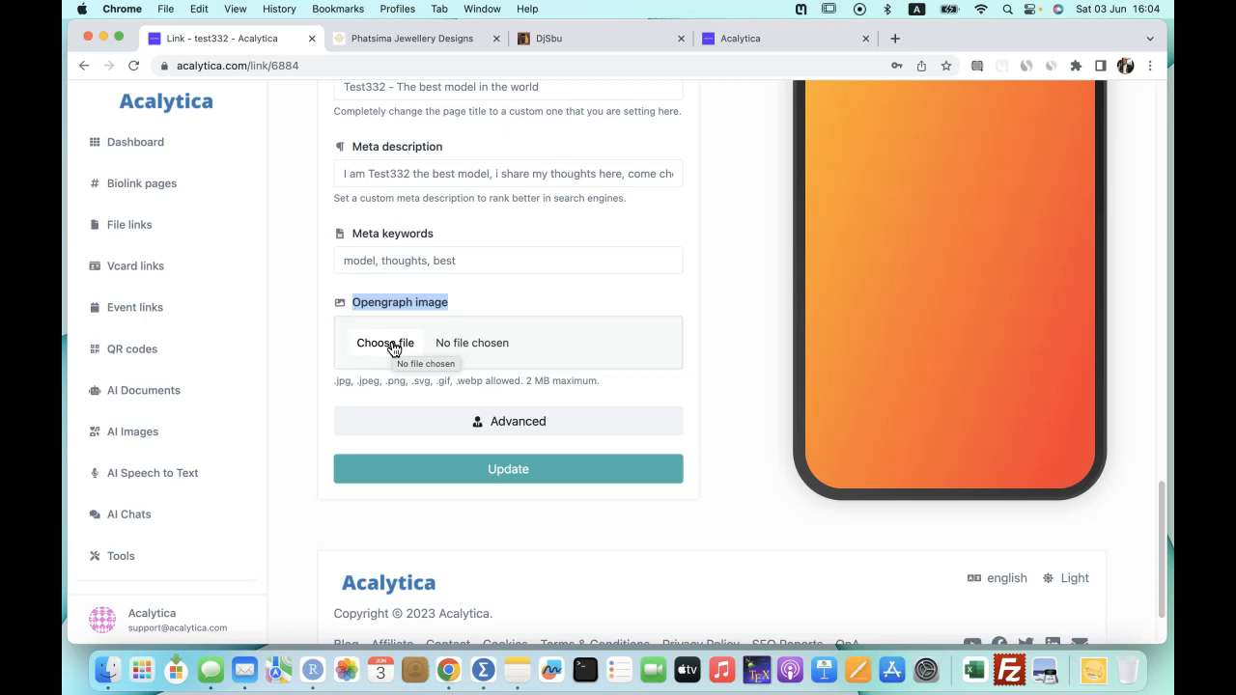
# Attach the first JPEG from Downloads as the Opengraph image and save the test332 settings.
pyautogui.click(393, 349)
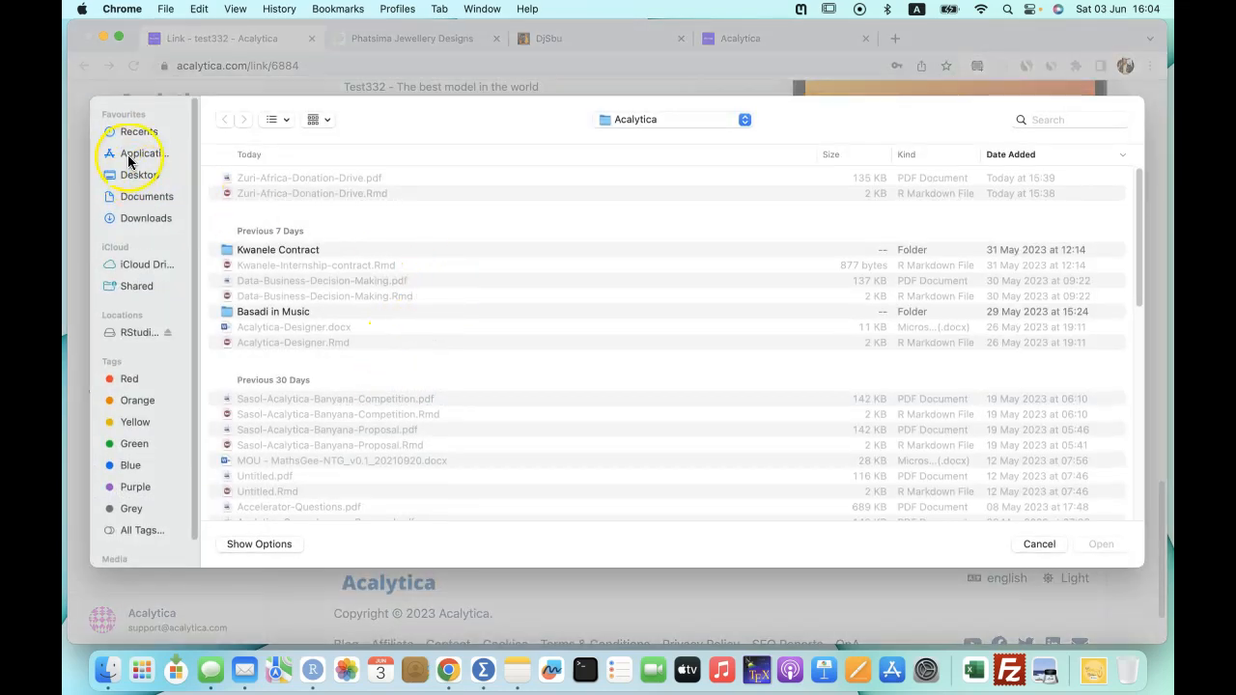
pyautogui.click(140, 220)
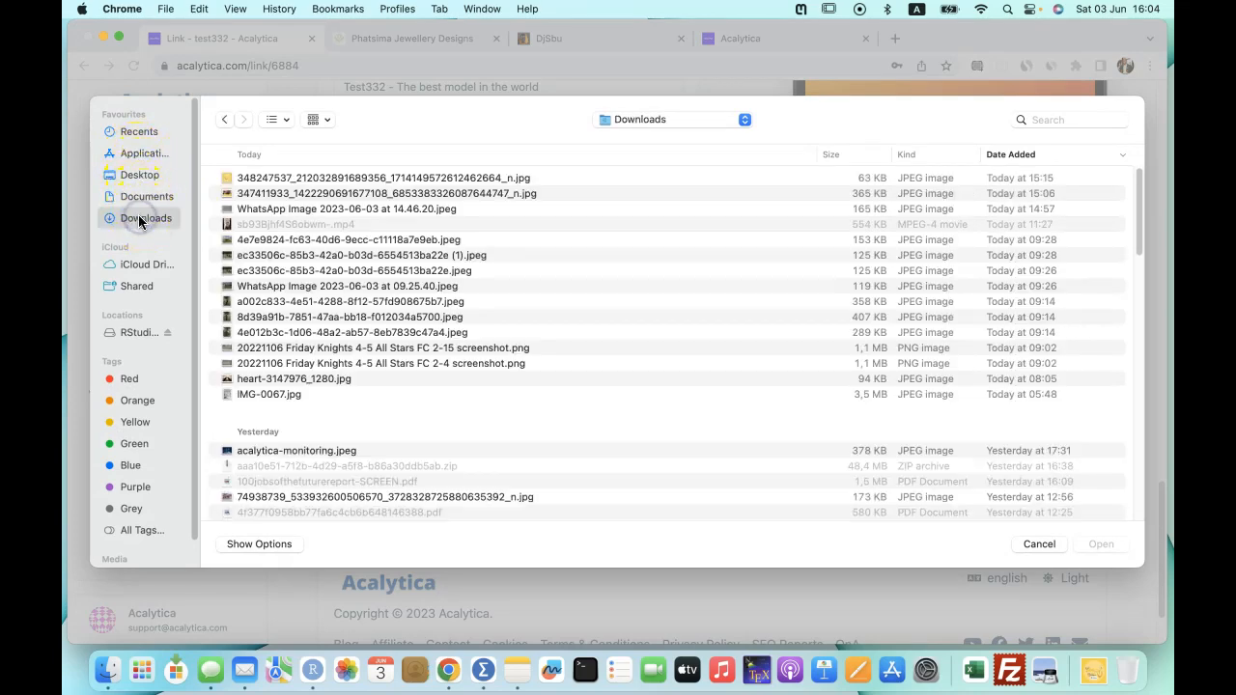
pyautogui.click(296, 180)
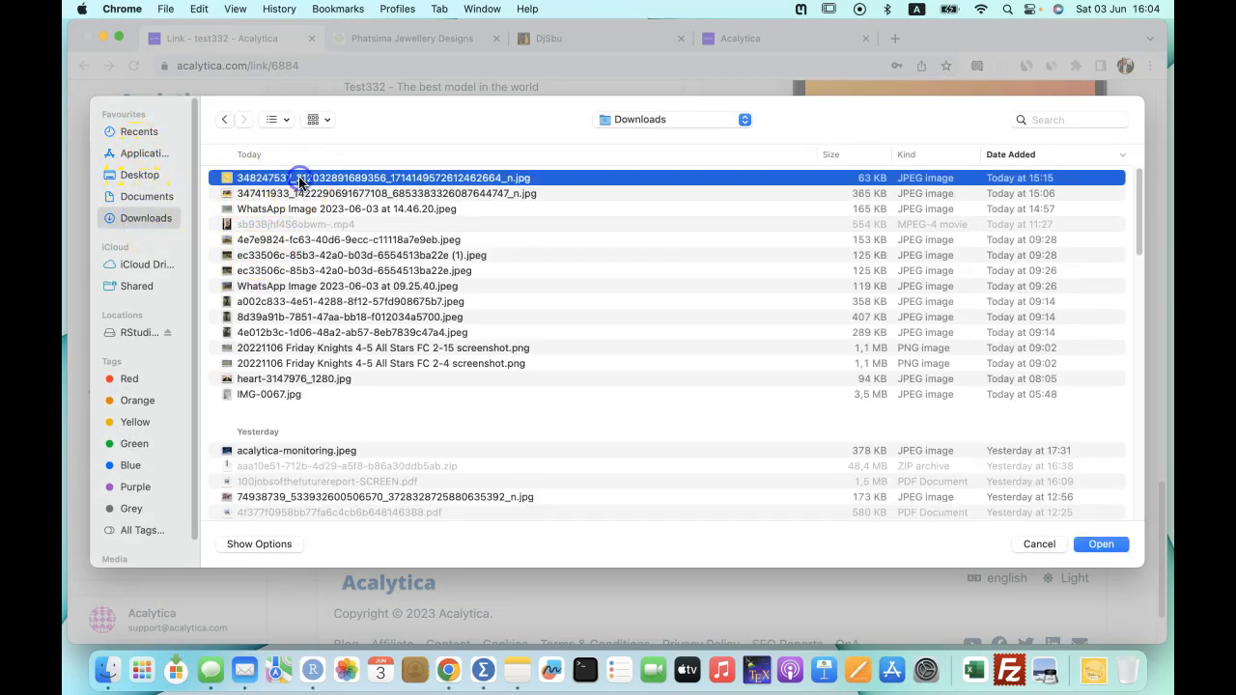
pyautogui.click(1100, 543)
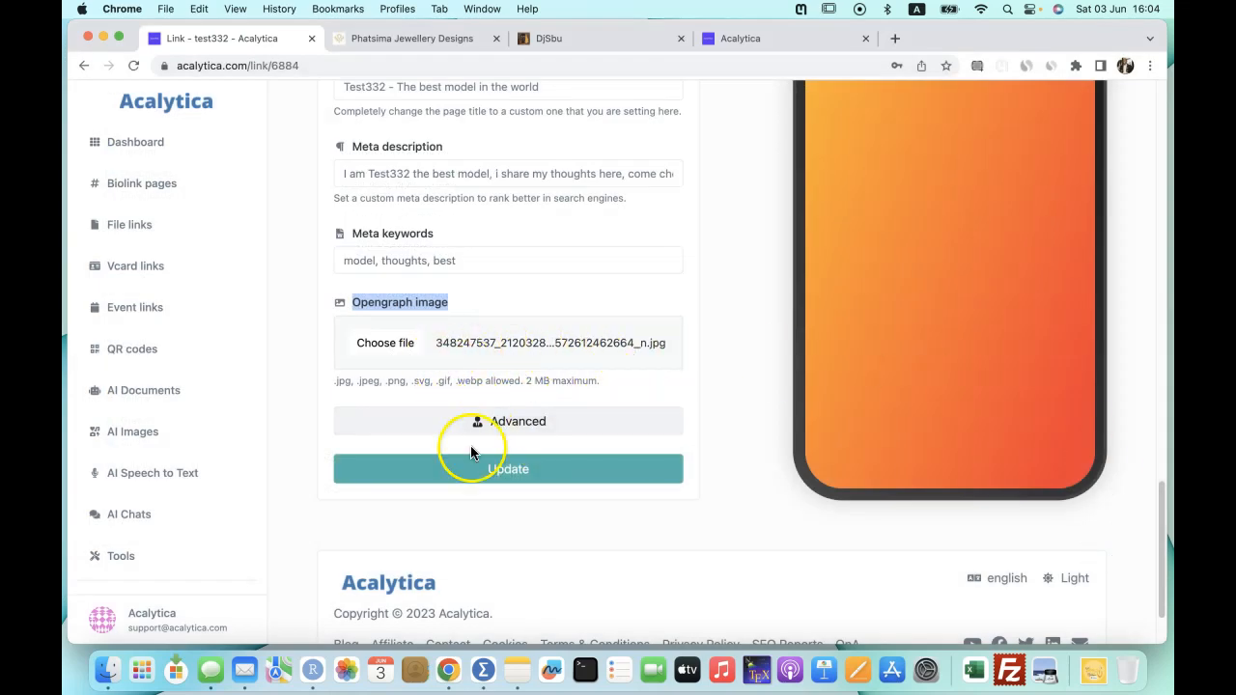
pyautogui.click(504, 473)
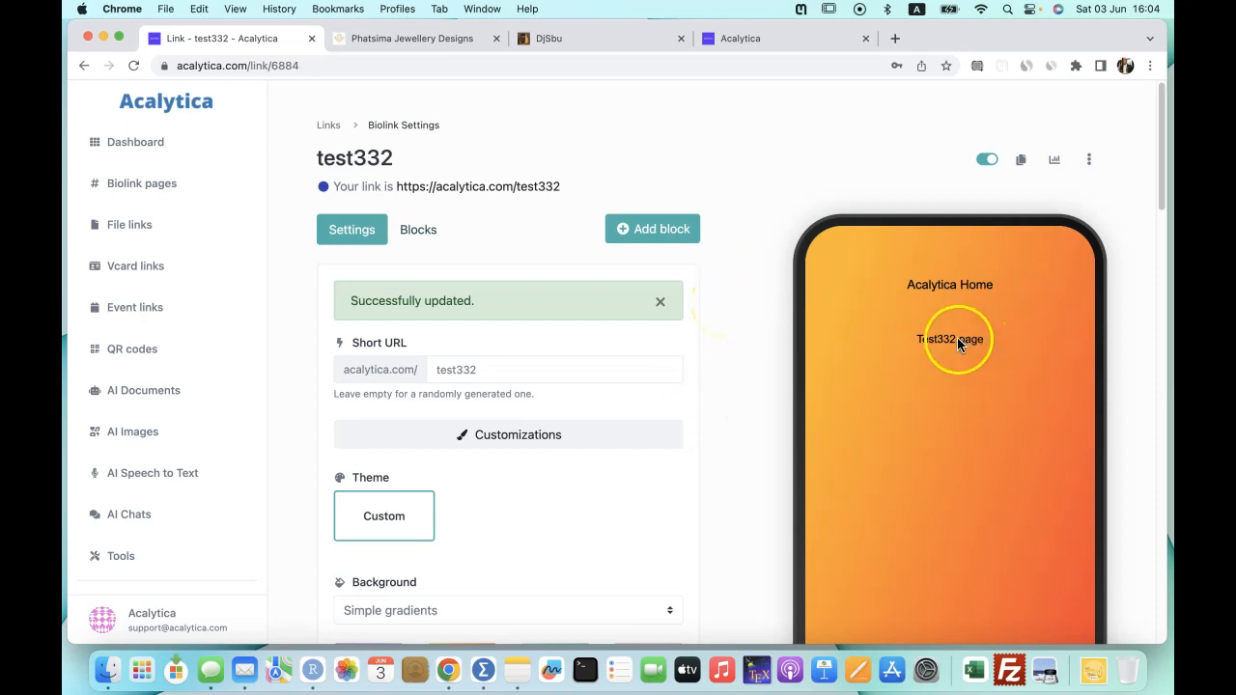
# Open the live test332 page in a new tab and close the other extra tabs.
pyautogui.click(939, 286)
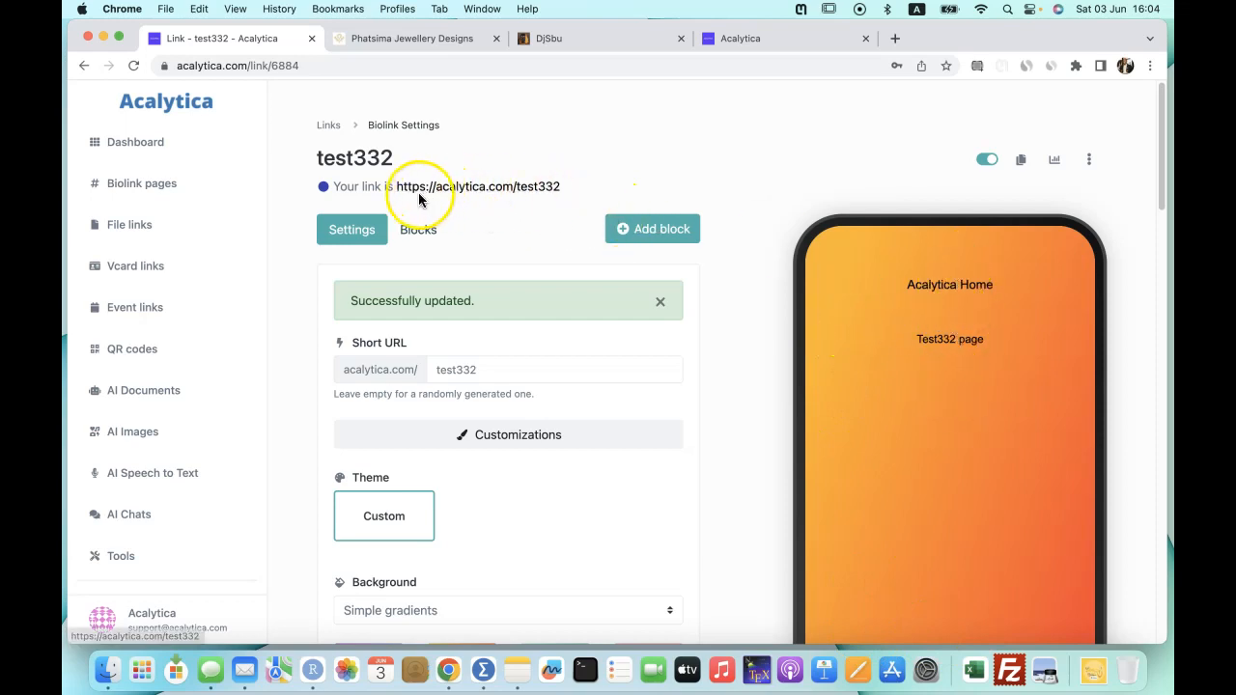
pyautogui.click(486, 188)
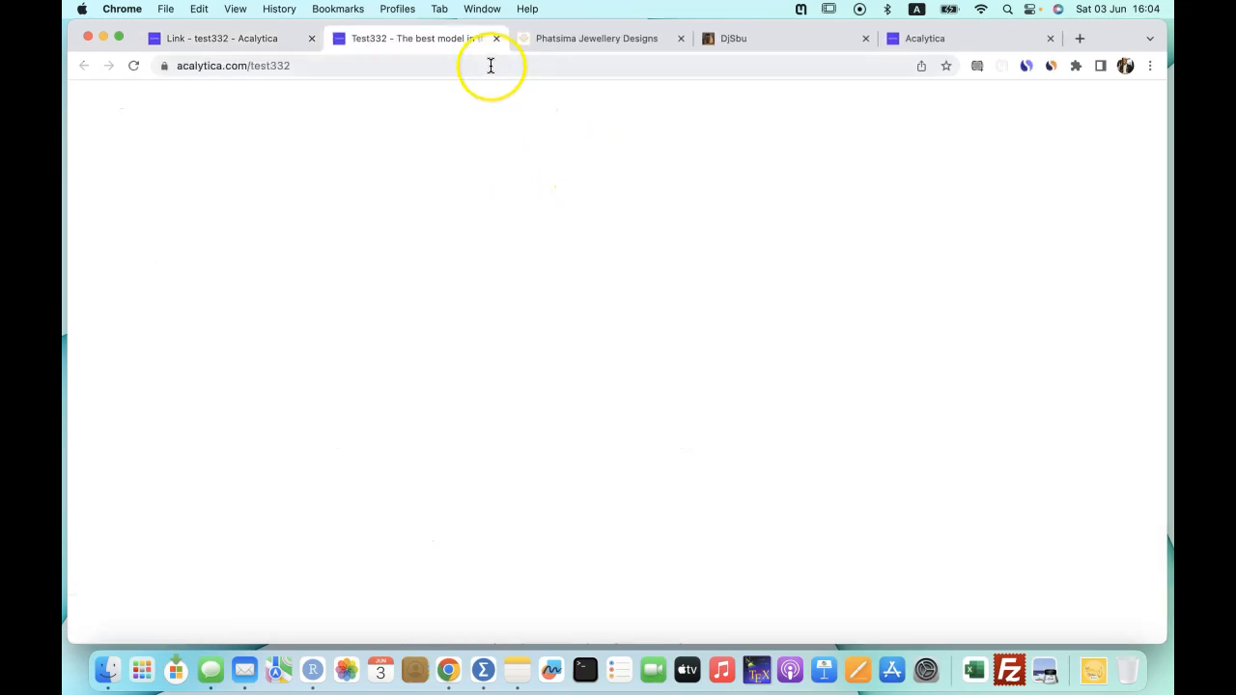
pyautogui.click(679, 38)
pyautogui.click(681, 39)
pyautogui.click(681, 40)
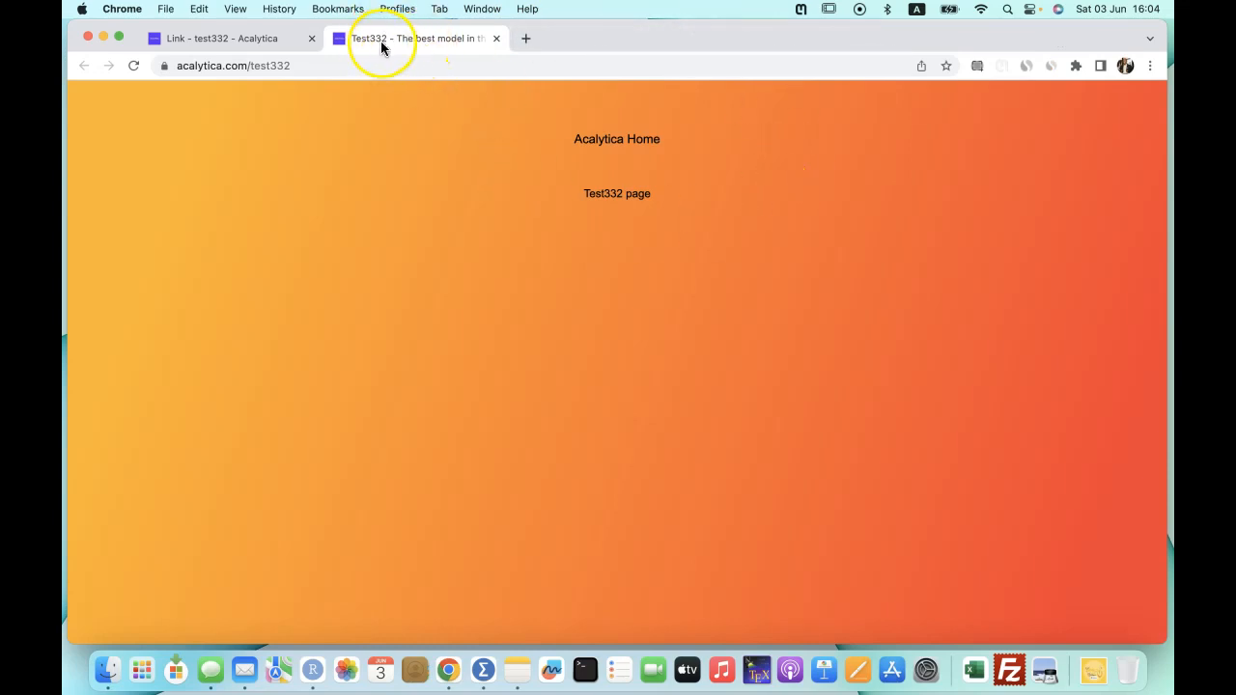
# Test the page's branding link, come back, and view test332's still-empty block list.
pyautogui.click(618, 199)
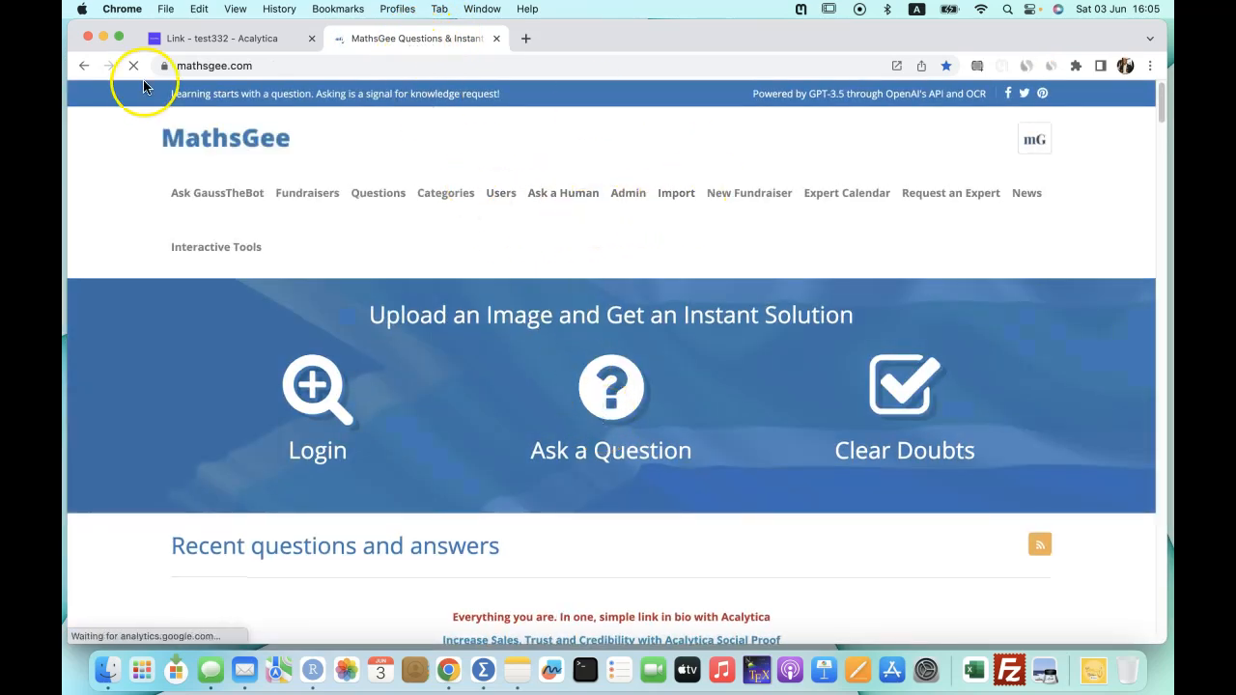
pyautogui.click(84, 64)
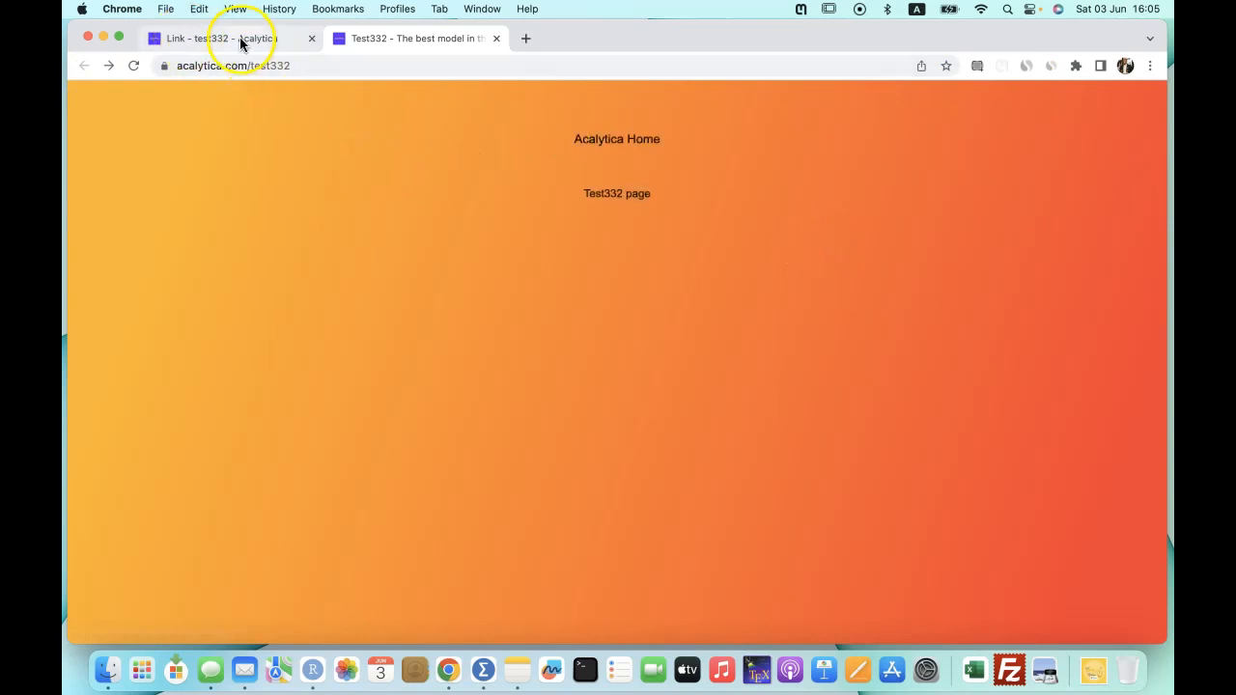
pyautogui.click(241, 40)
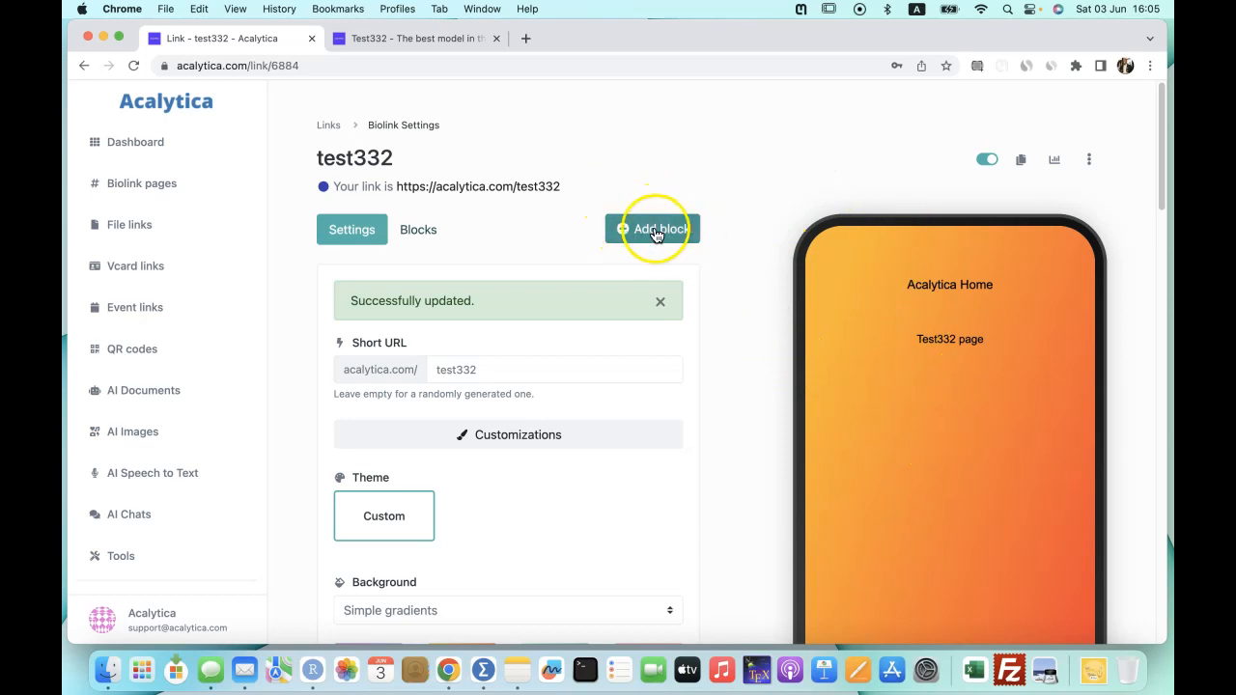
pyautogui.click(420, 234)
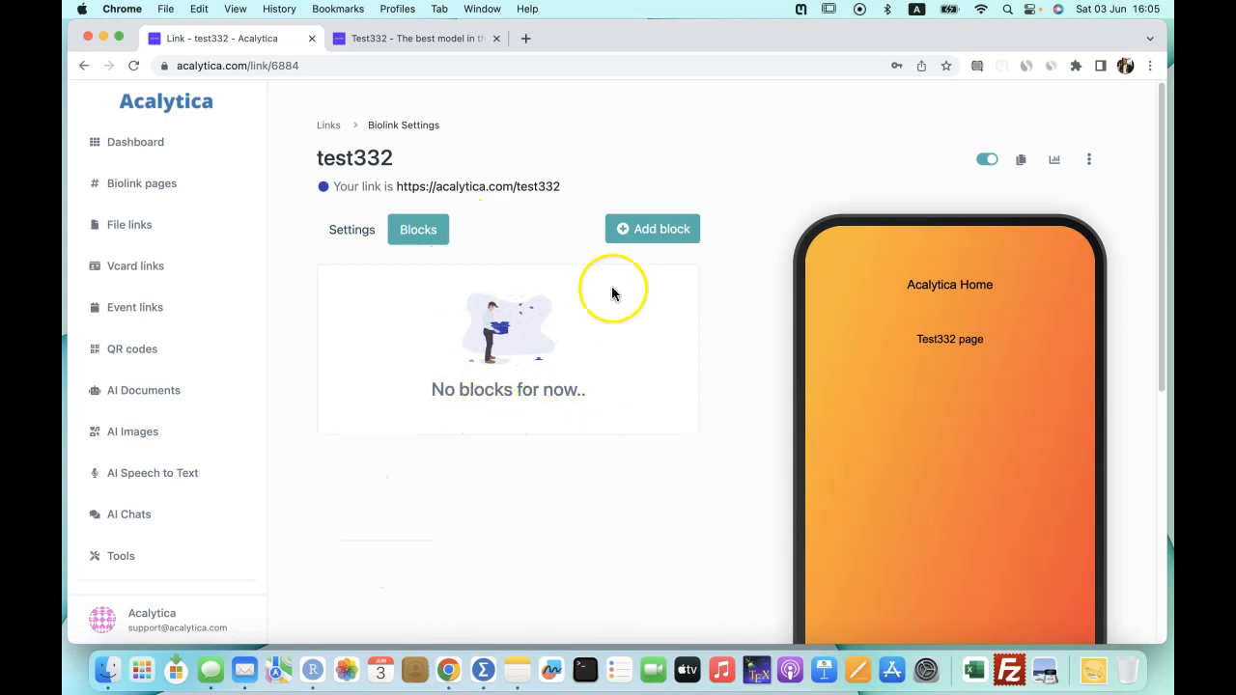
# Add an H1 heading block with the text Test332 to the page.
pyautogui.click(673, 232)
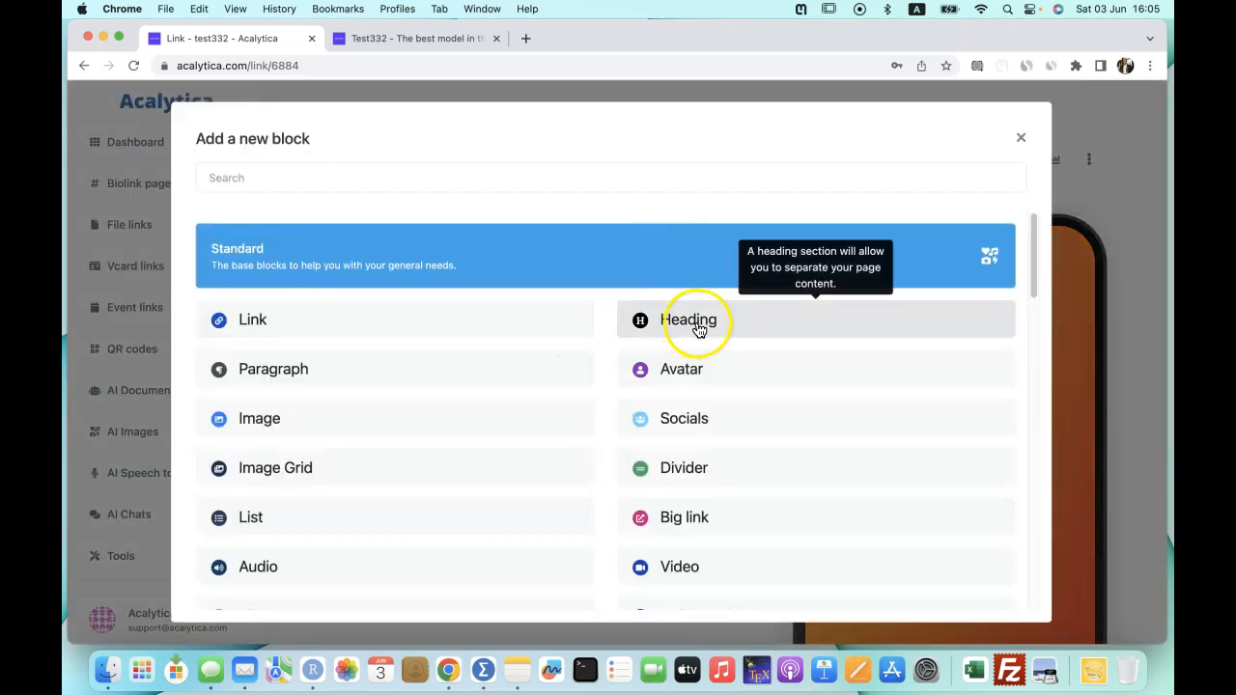
pyautogui.click(700, 328)
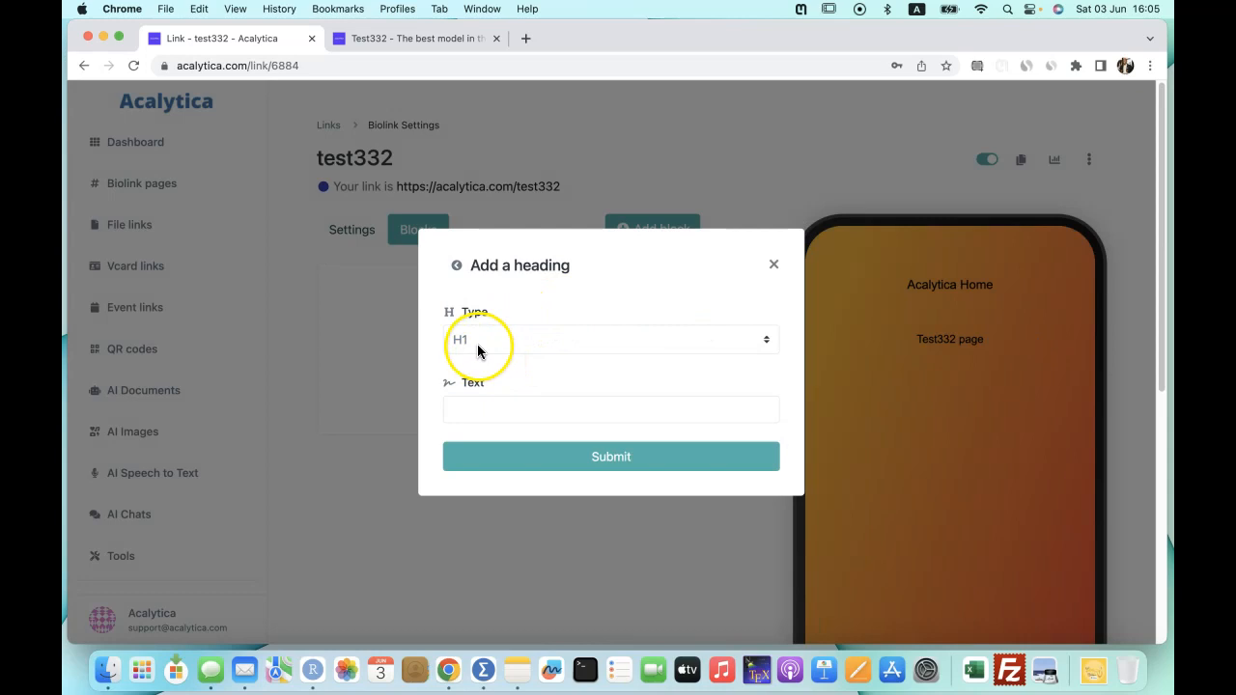
pyautogui.click(516, 417)
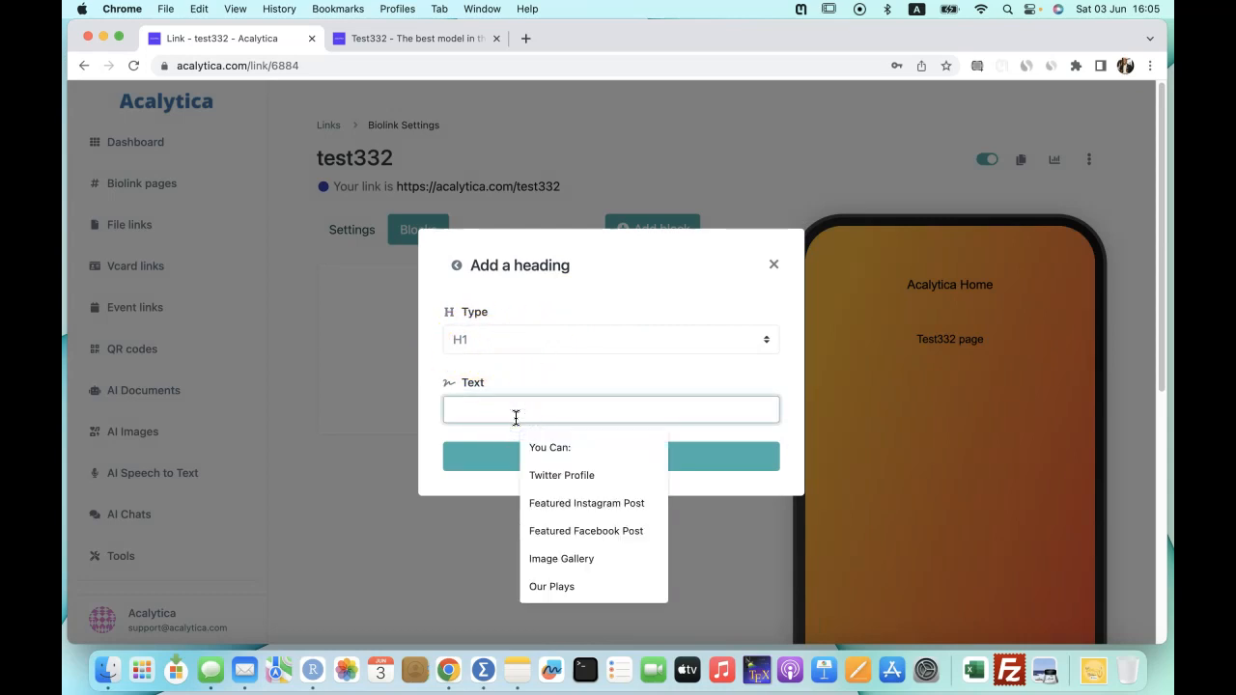
pyautogui.click(511, 417)
pyautogui.write('Test332')
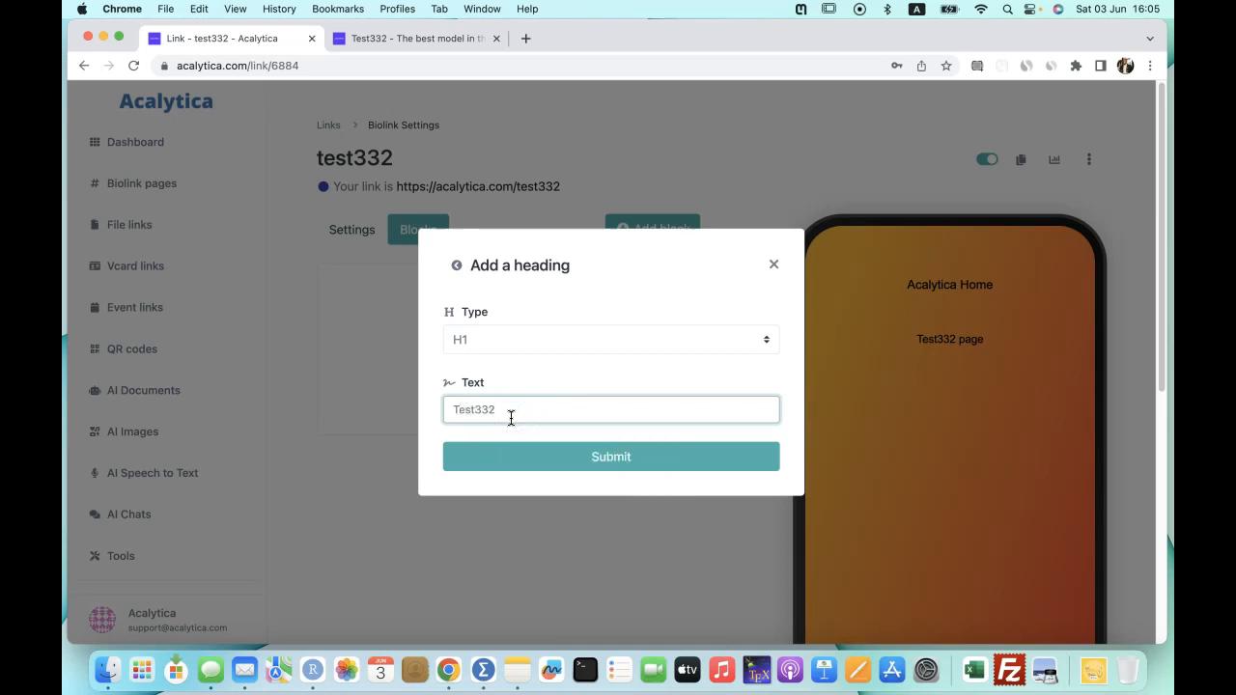
pyautogui.click(616, 456)
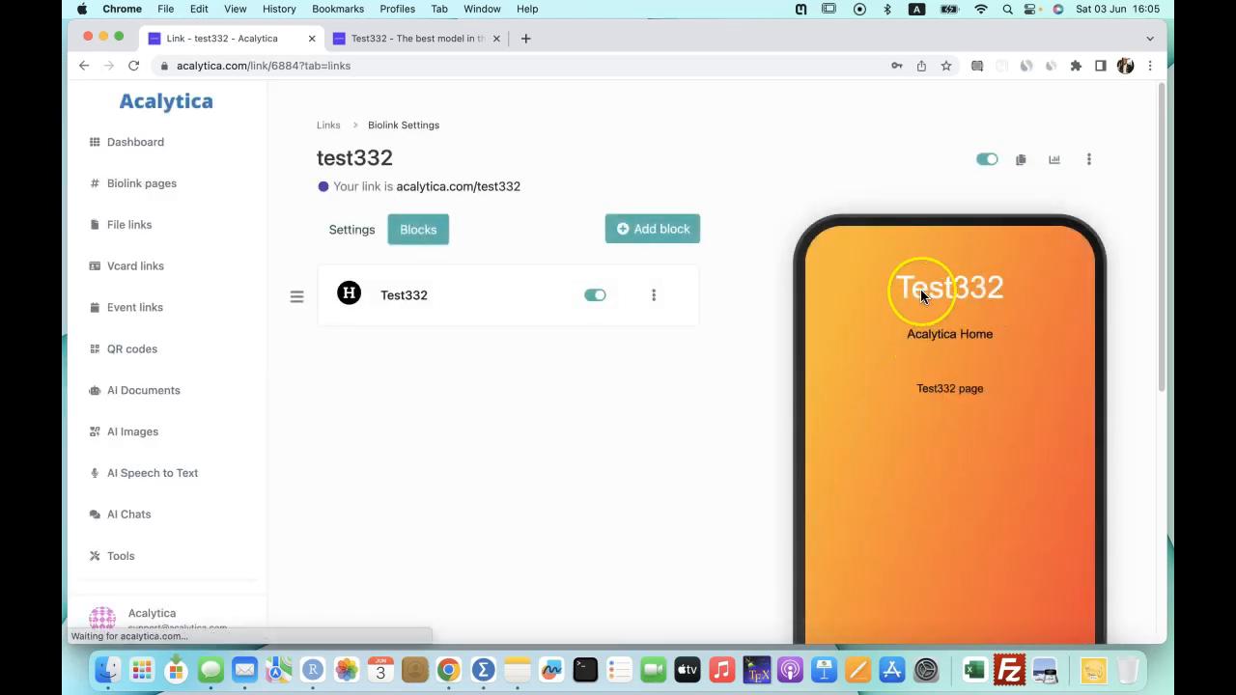
# Change the Test332 heading's text colour to white and save it.
pyautogui.click(656, 298)
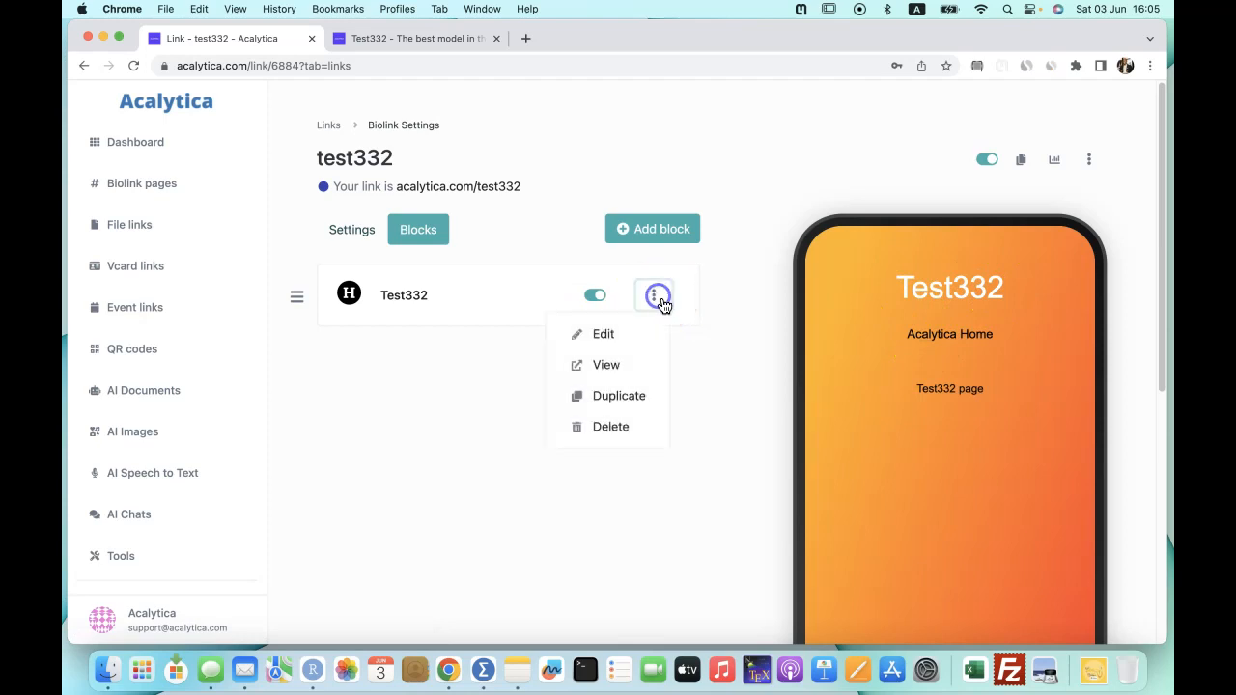
pyautogui.click(603, 343)
pyautogui.scroll(-3, 513, 459)
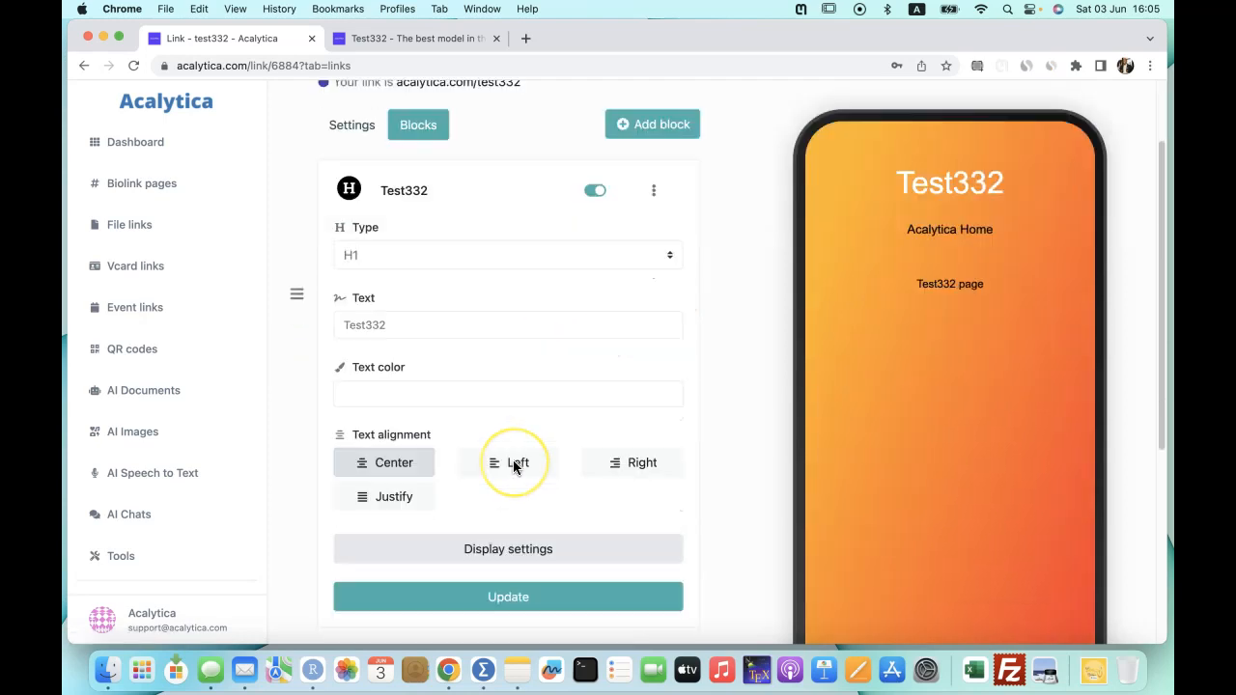
pyautogui.click(425, 387)
pyautogui.moveTo(380, 412); pyautogui.dragTo(358, 397)
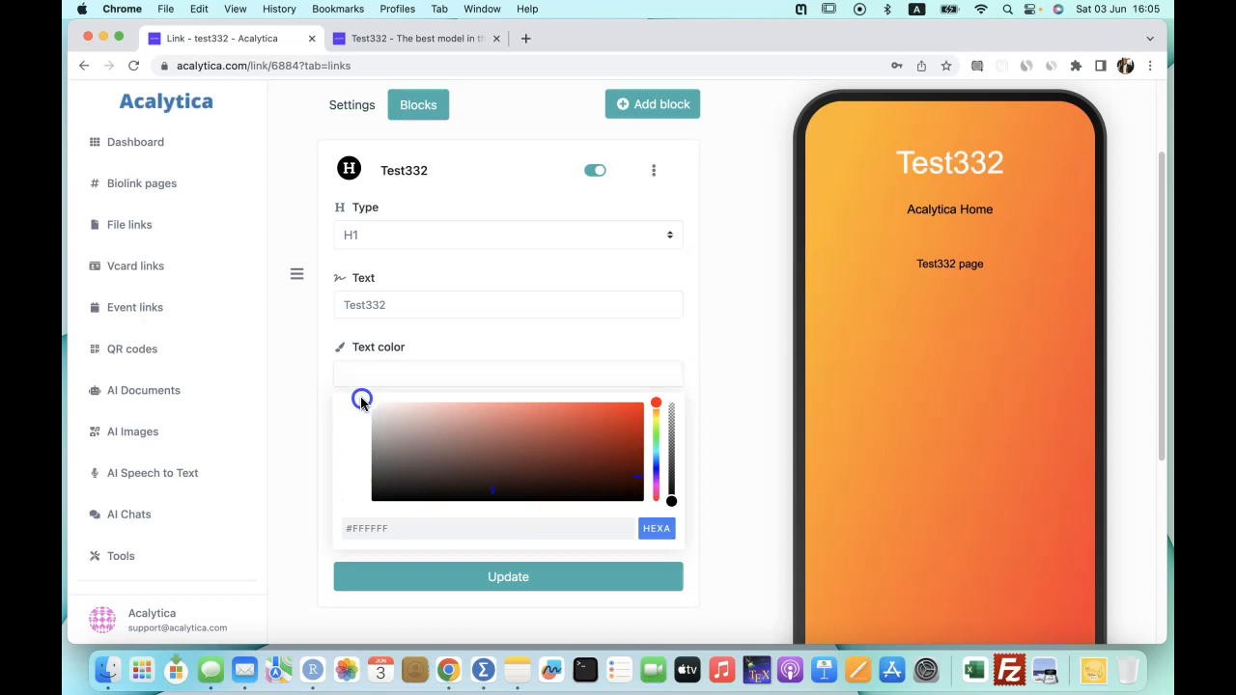
pyautogui.click(705, 341)
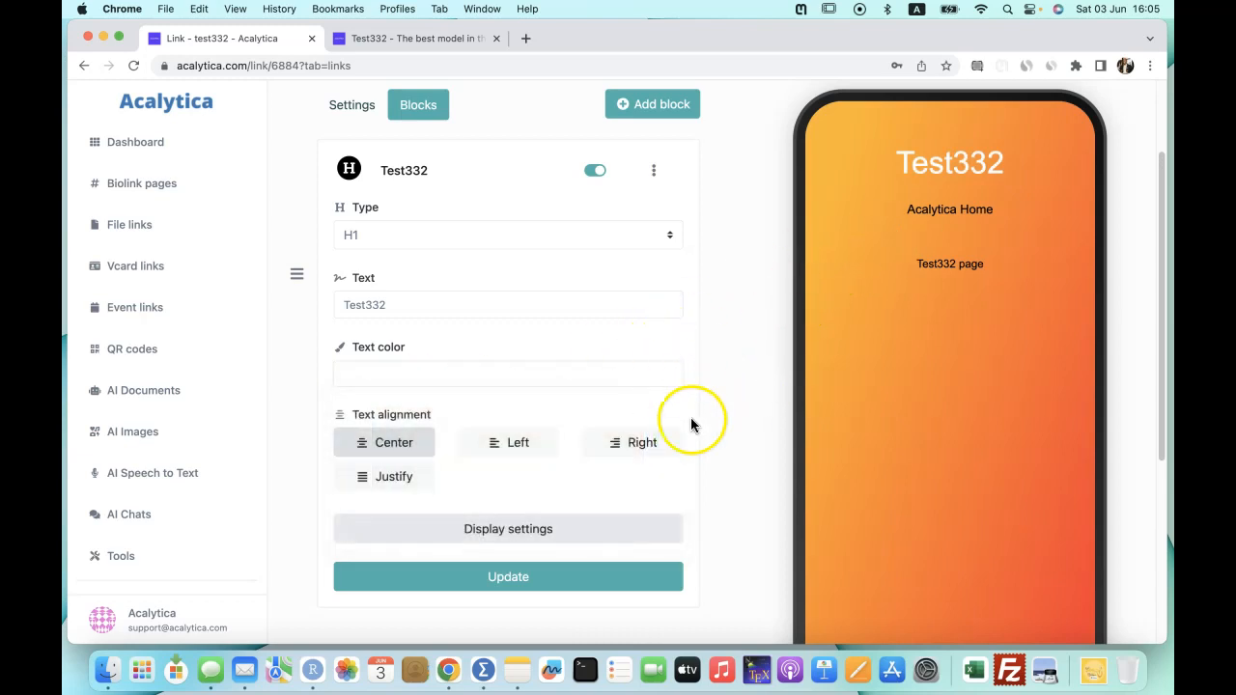
pyautogui.click(538, 577)
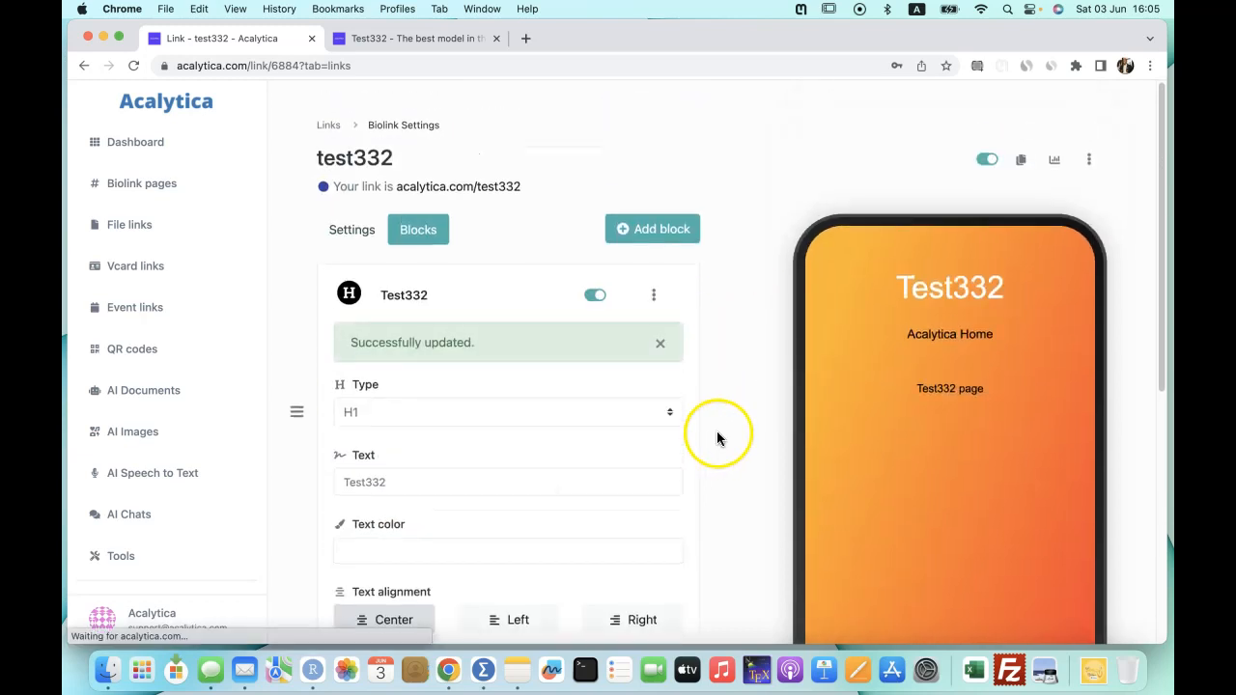
# Try left, right and justify alignment, then save the heading centred again.
pyautogui.scroll(-5, 715, 459)
pyautogui.click(514, 326)
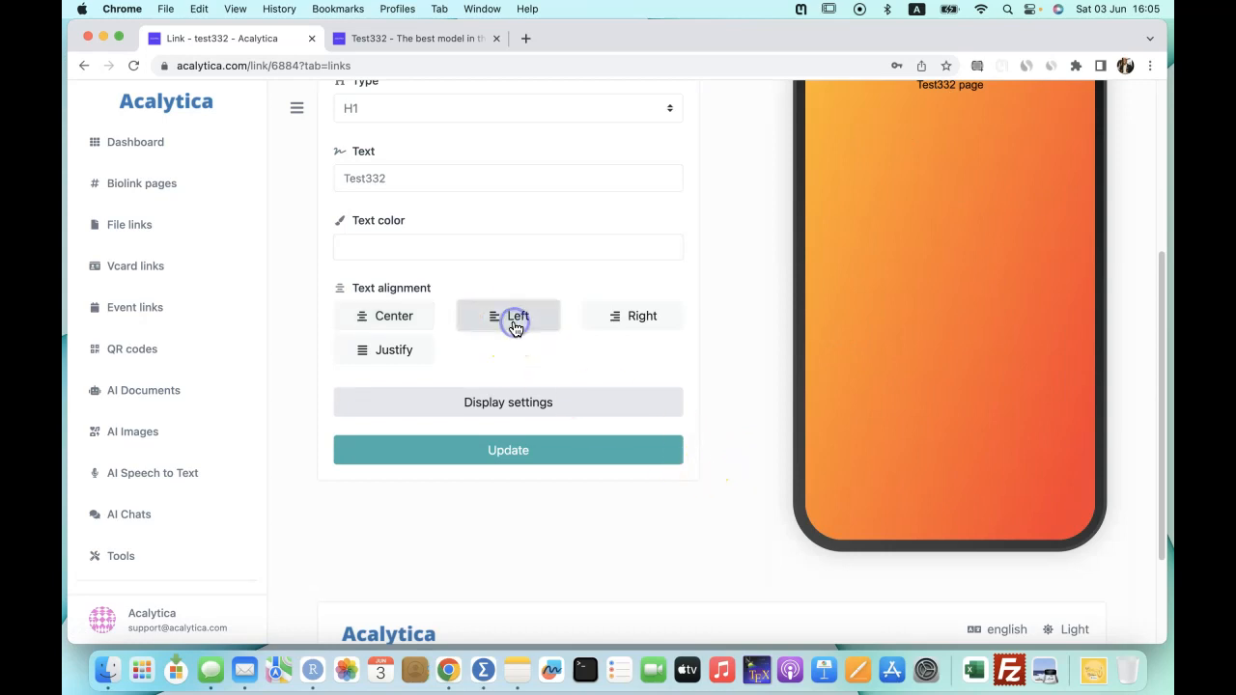
pyautogui.scroll(3, 775, 351)
pyautogui.click(638, 472)
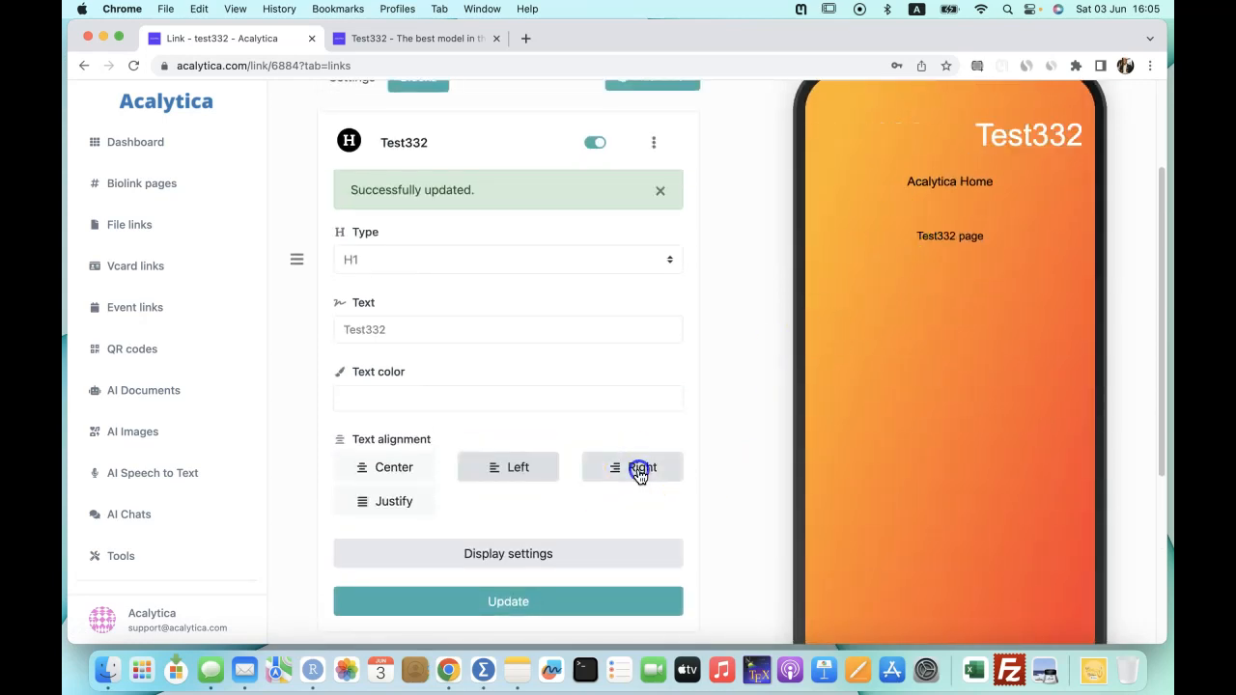
pyautogui.click(396, 512)
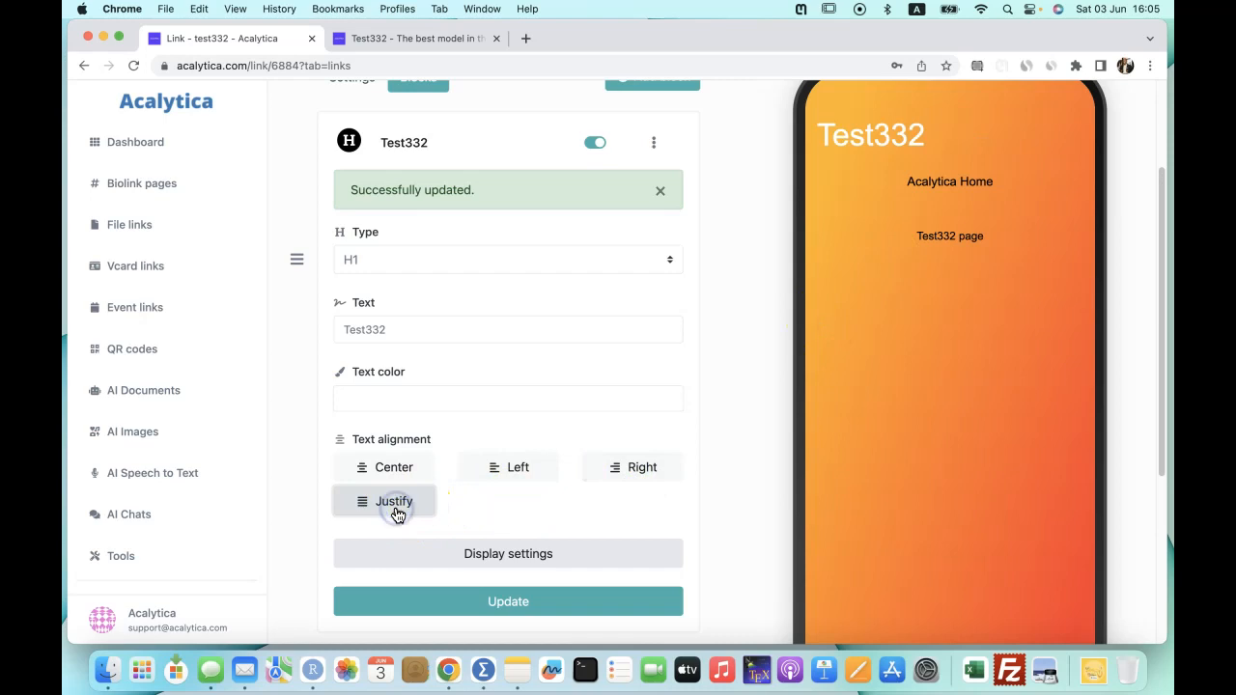
pyautogui.click(396, 469)
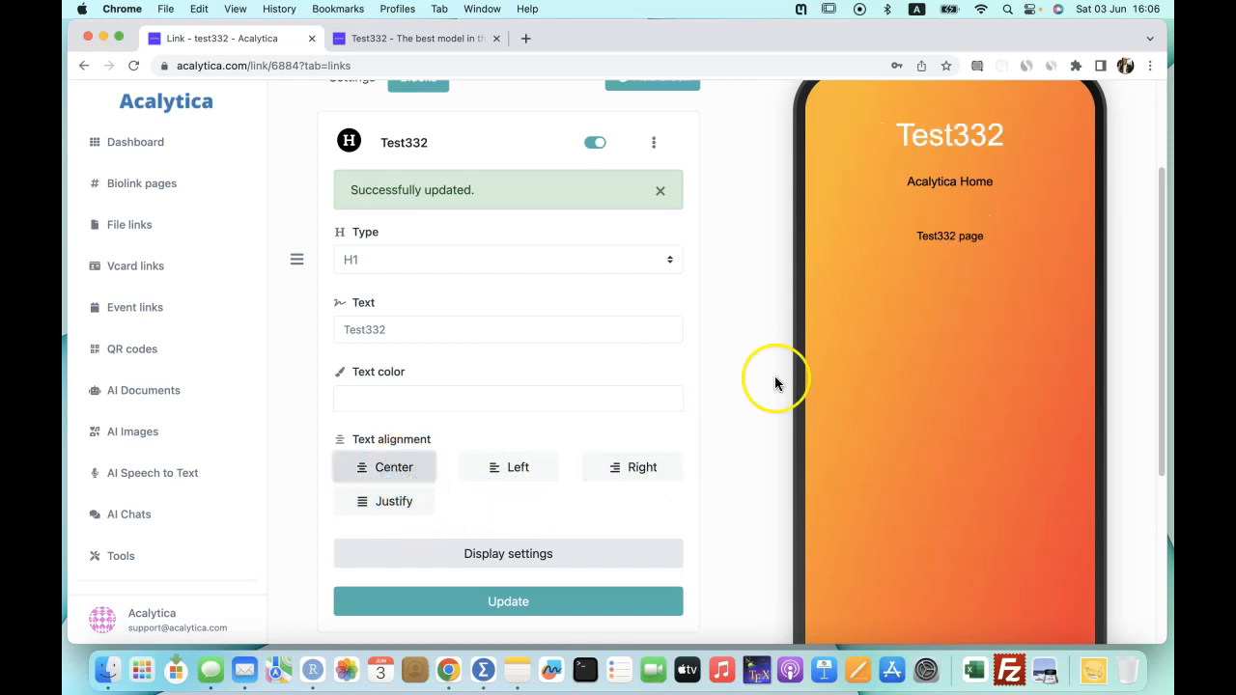
pyautogui.click(496, 599)
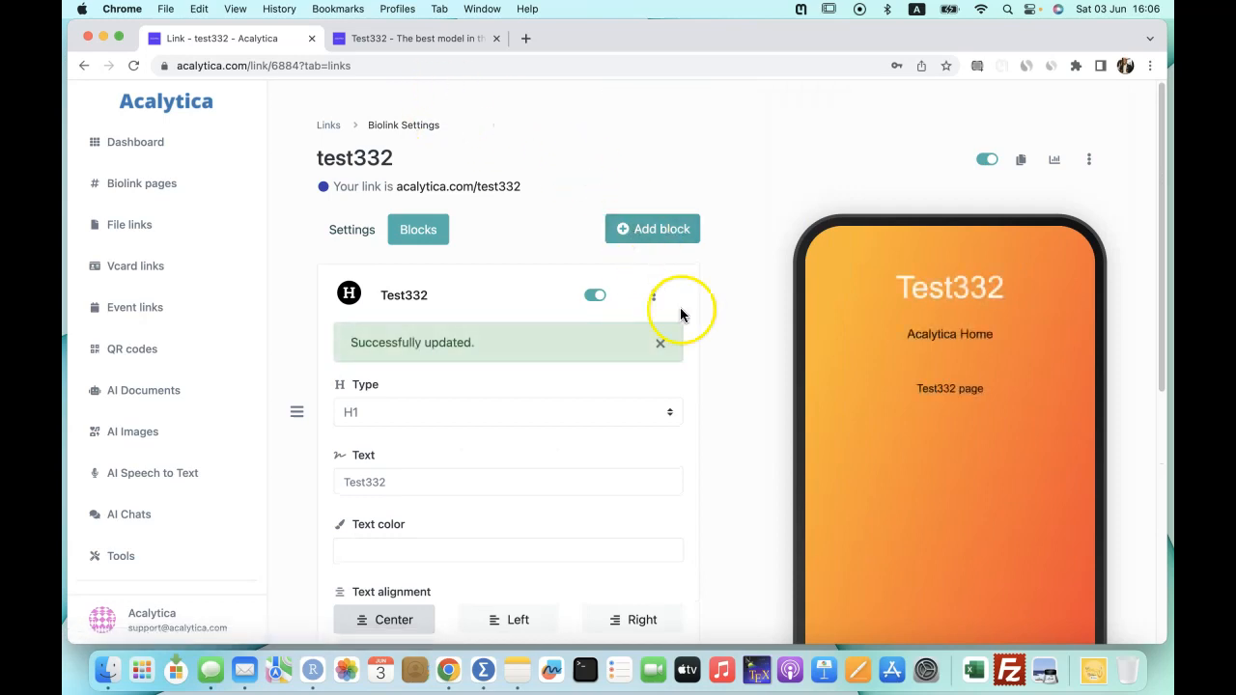
pyautogui.scroll(-2, 703, 322)
pyautogui.scroll(-2, 704, 328)
pyautogui.scroll(2, 720, 289)
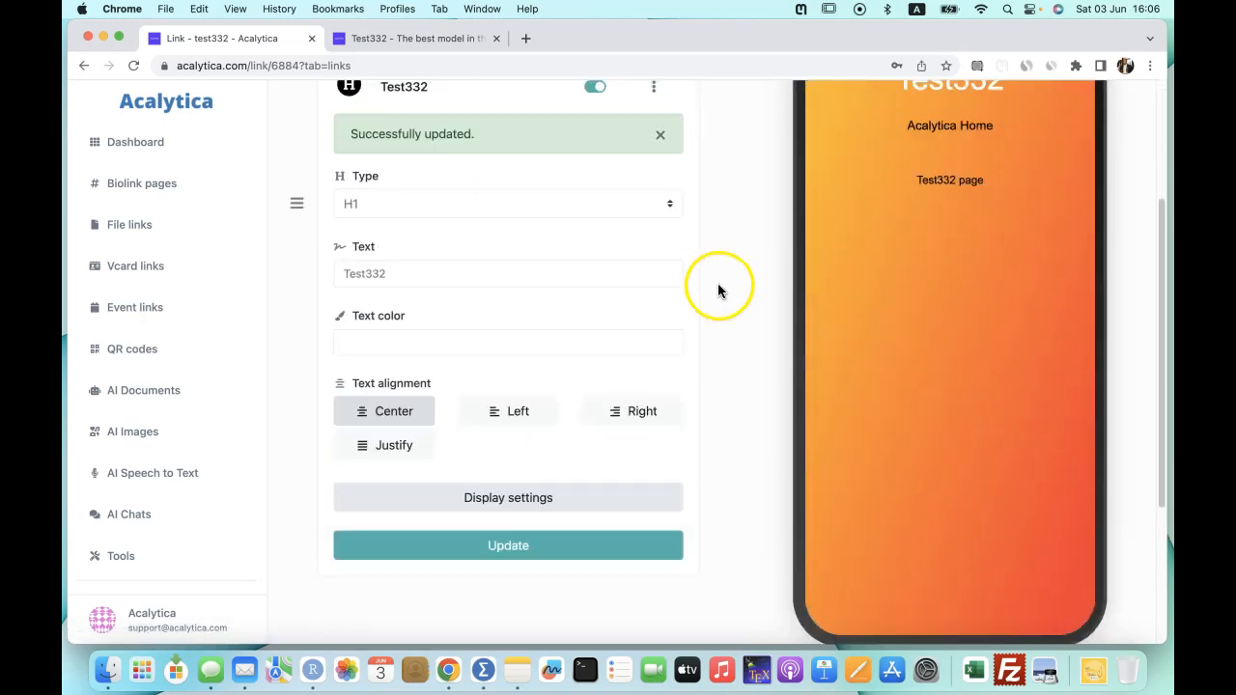
pyautogui.click(654, 147)
pyautogui.click(718, 166)
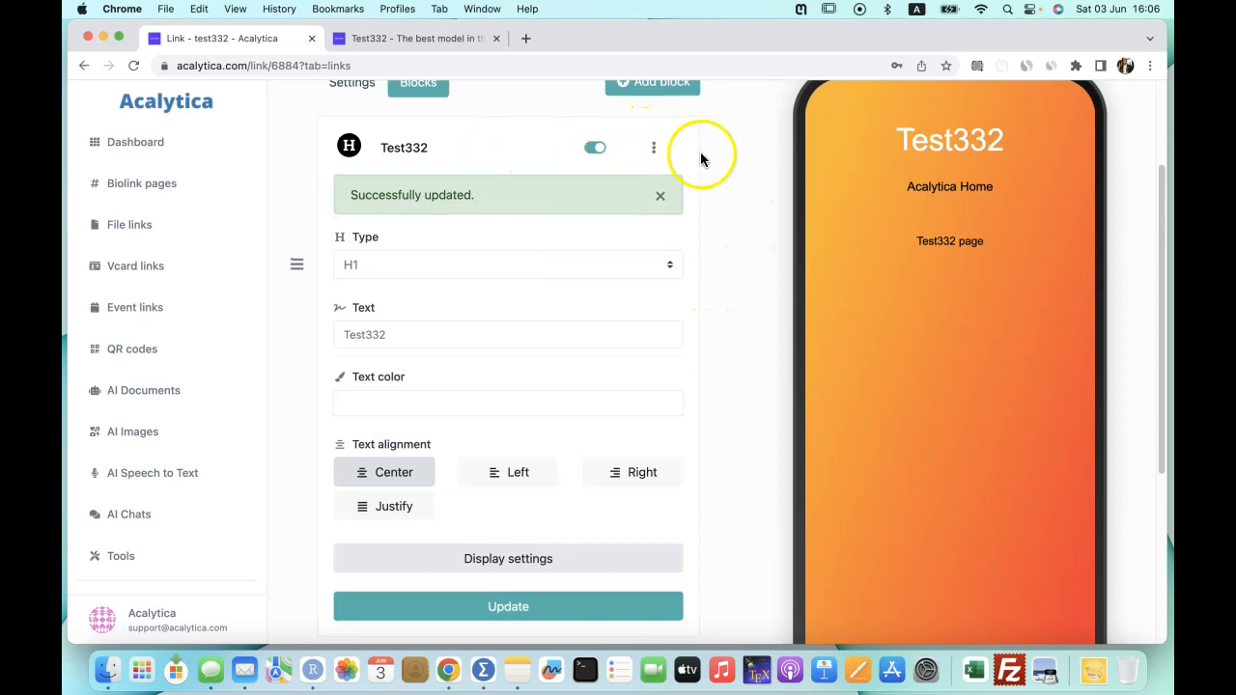
# Add a Zuri Africa image block with alt text 'zuri logo', linking to the Star B Productions Paystack page.
pyautogui.click(660, 108)
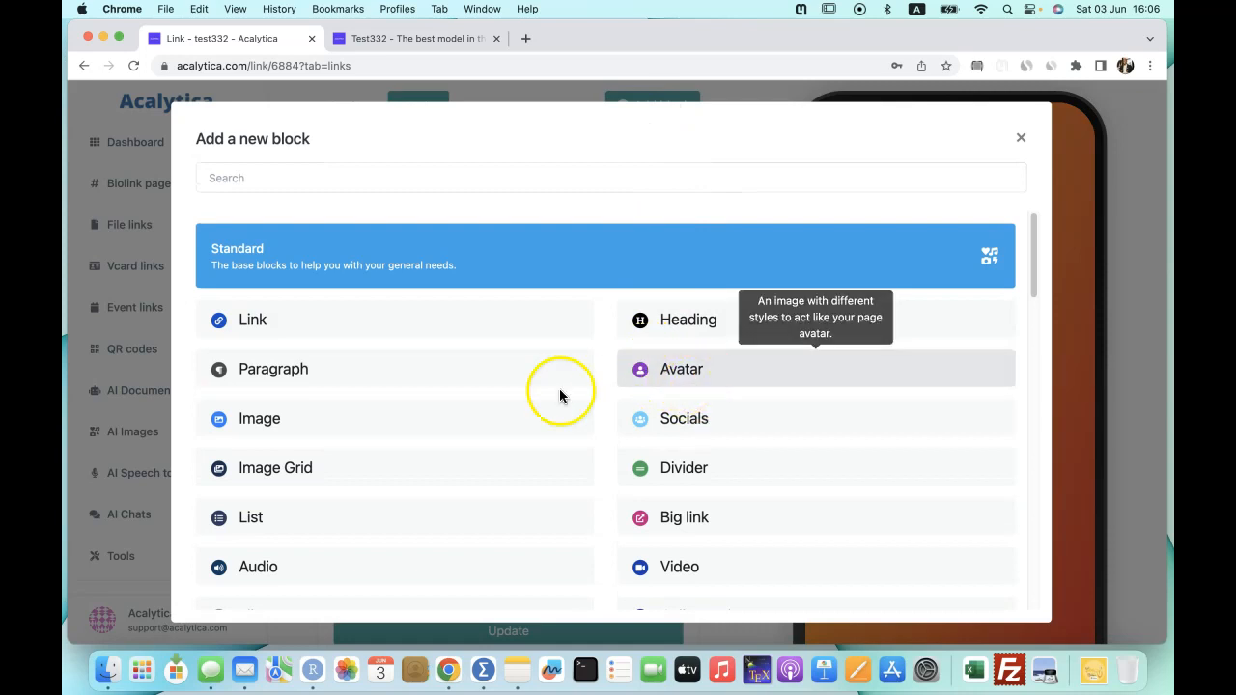
pyautogui.click(270, 425)
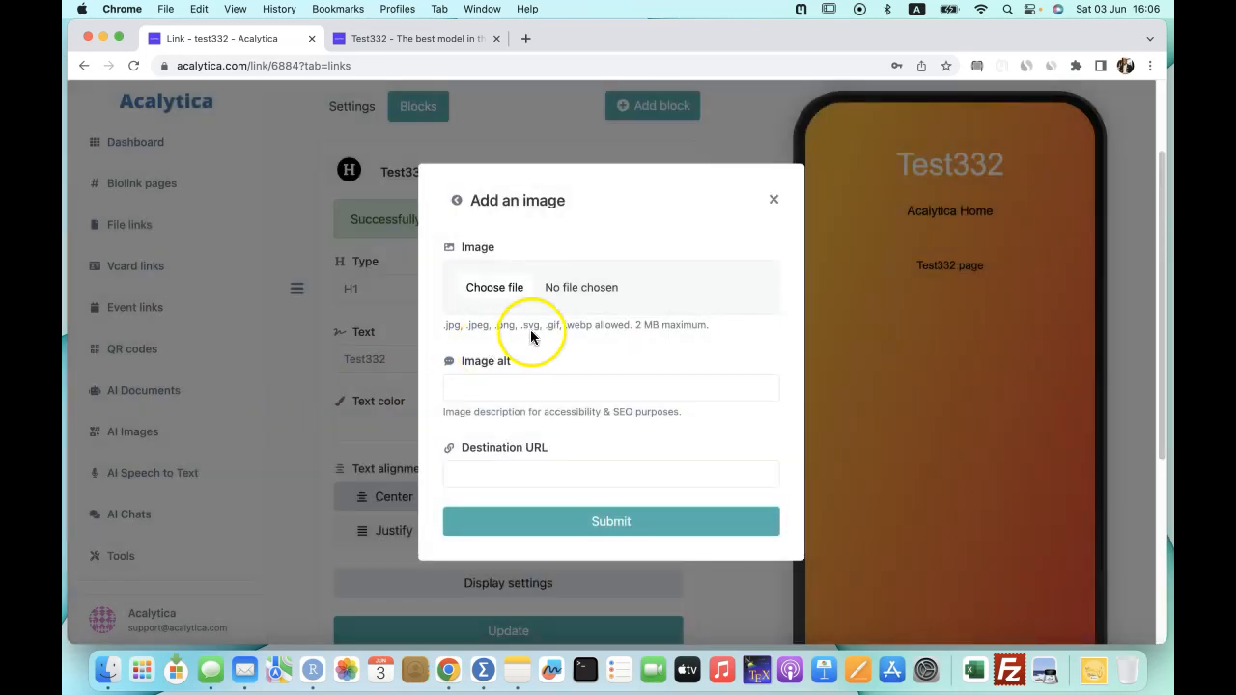
pyautogui.click(492, 292)
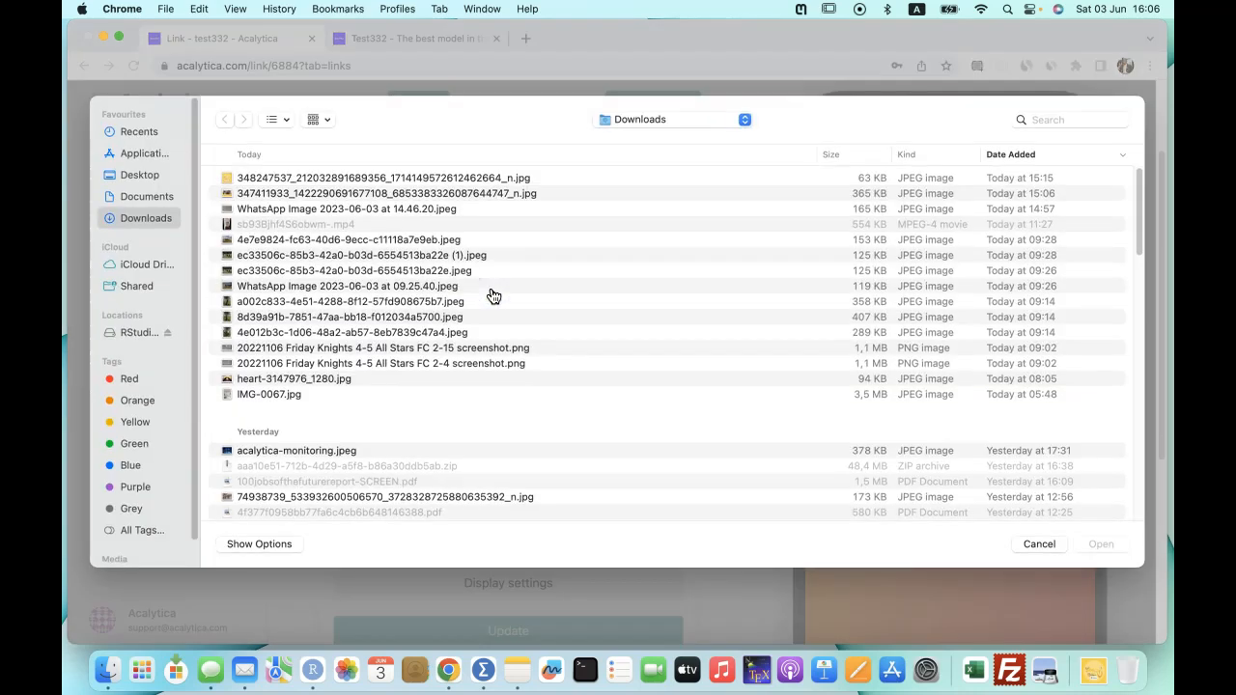
pyautogui.click(274, 179)
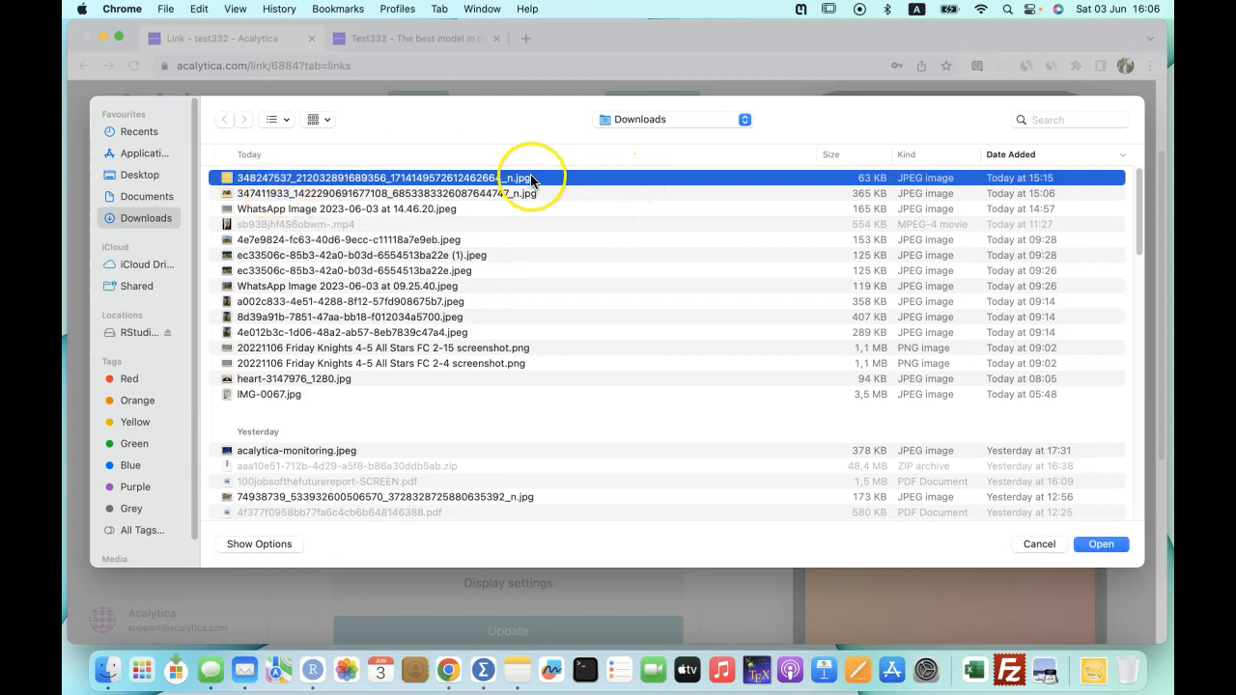
pyautogui.click(1102, 543)
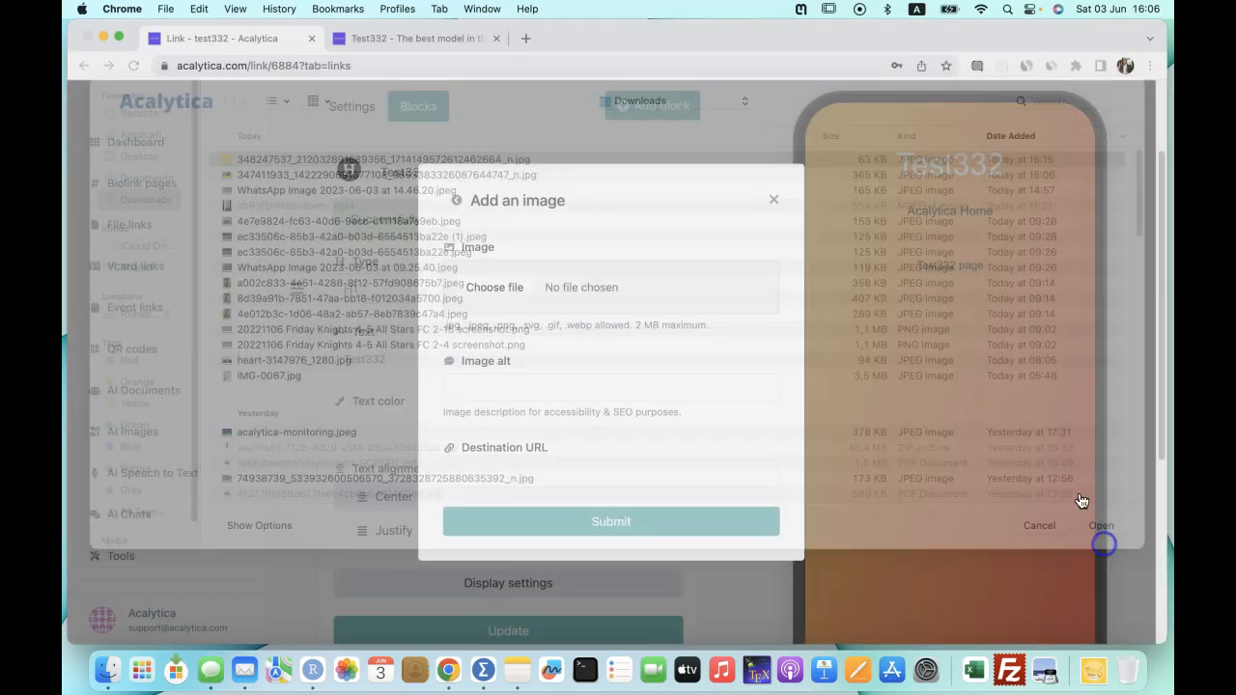
pyautogui.click(518, 384)
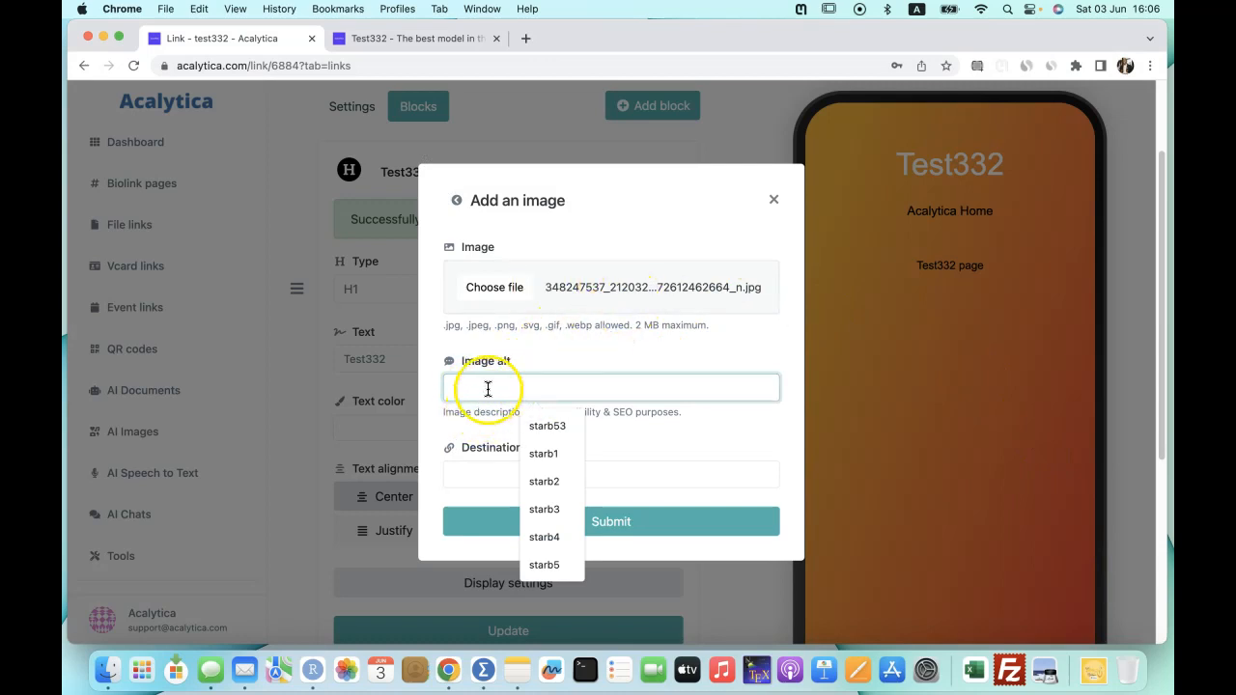
pyautogui.write('zuri logo')
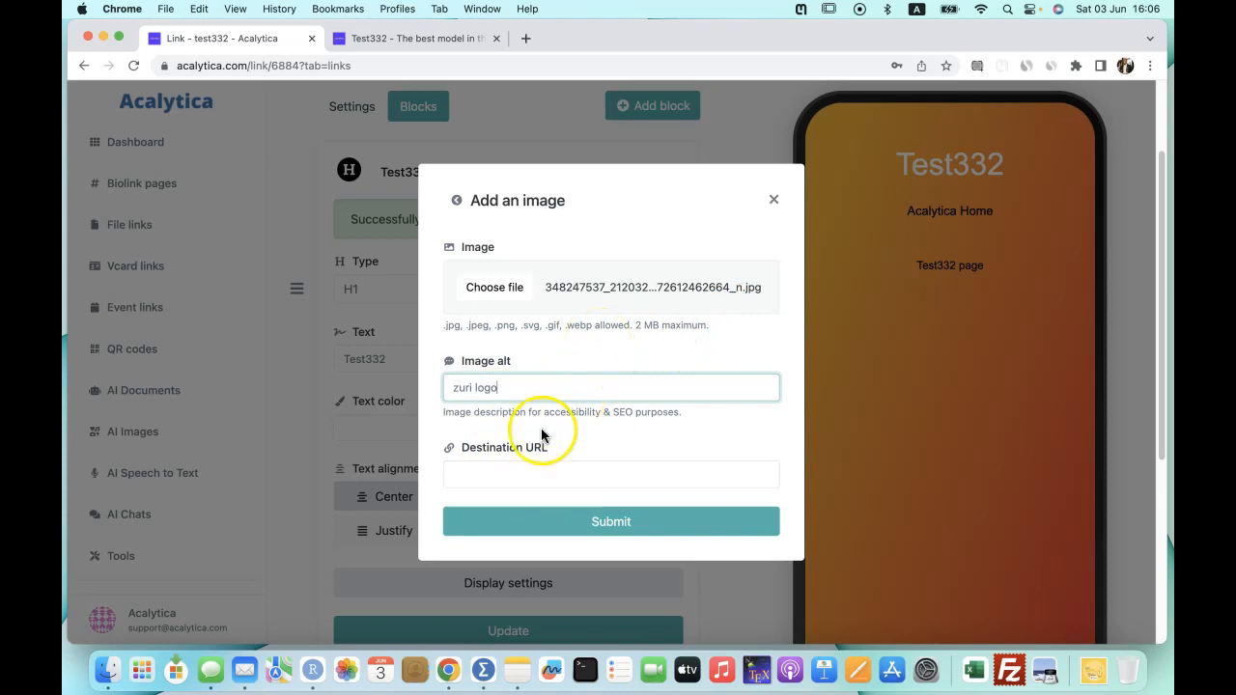
pyautogui.click(472, 474)
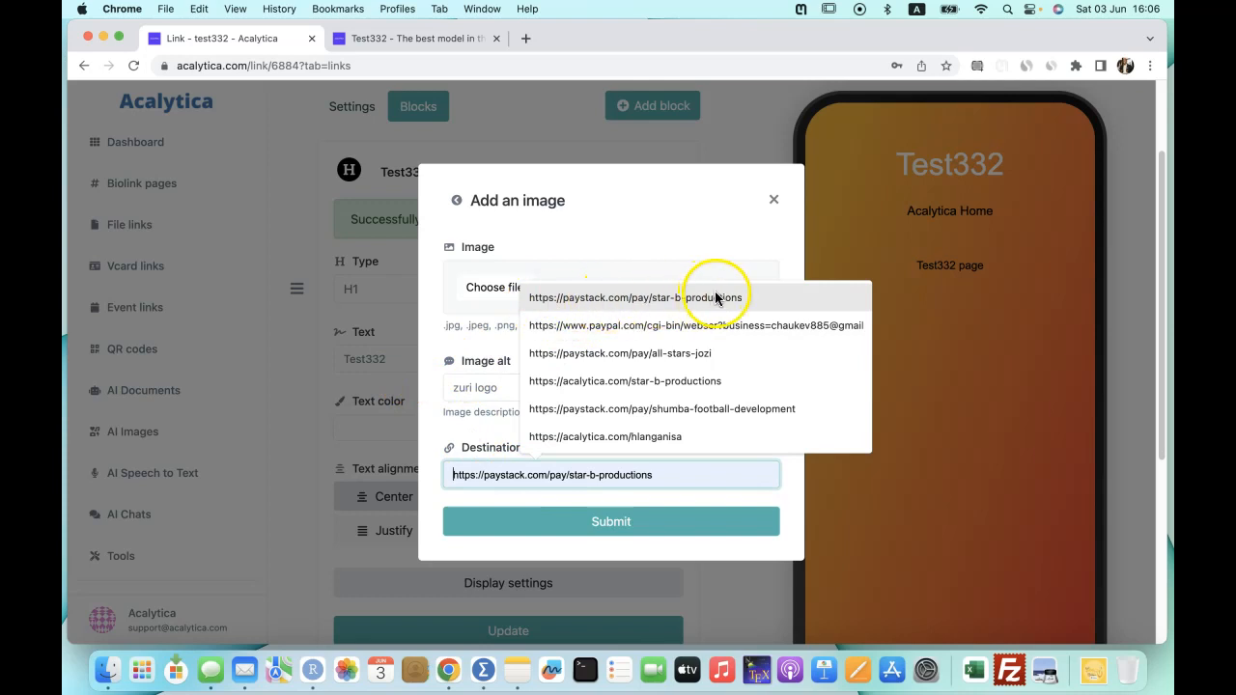
pyautogui.click(581, 303)
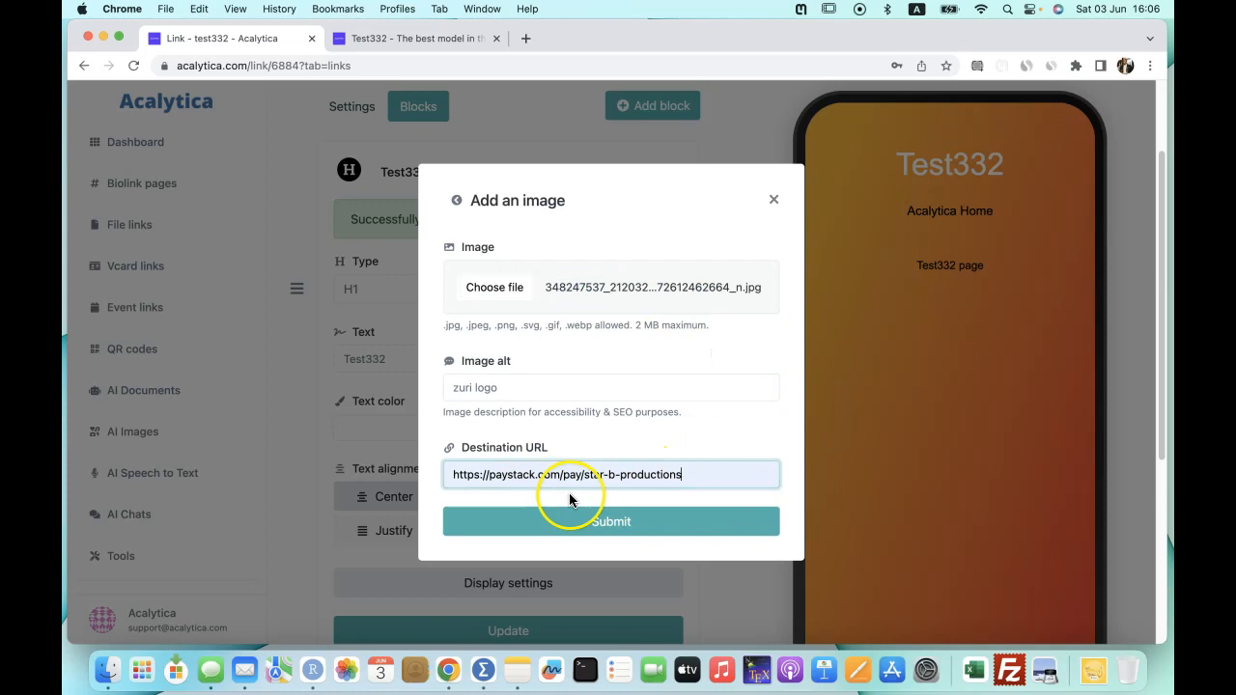
pyautogui.click(597, 527)
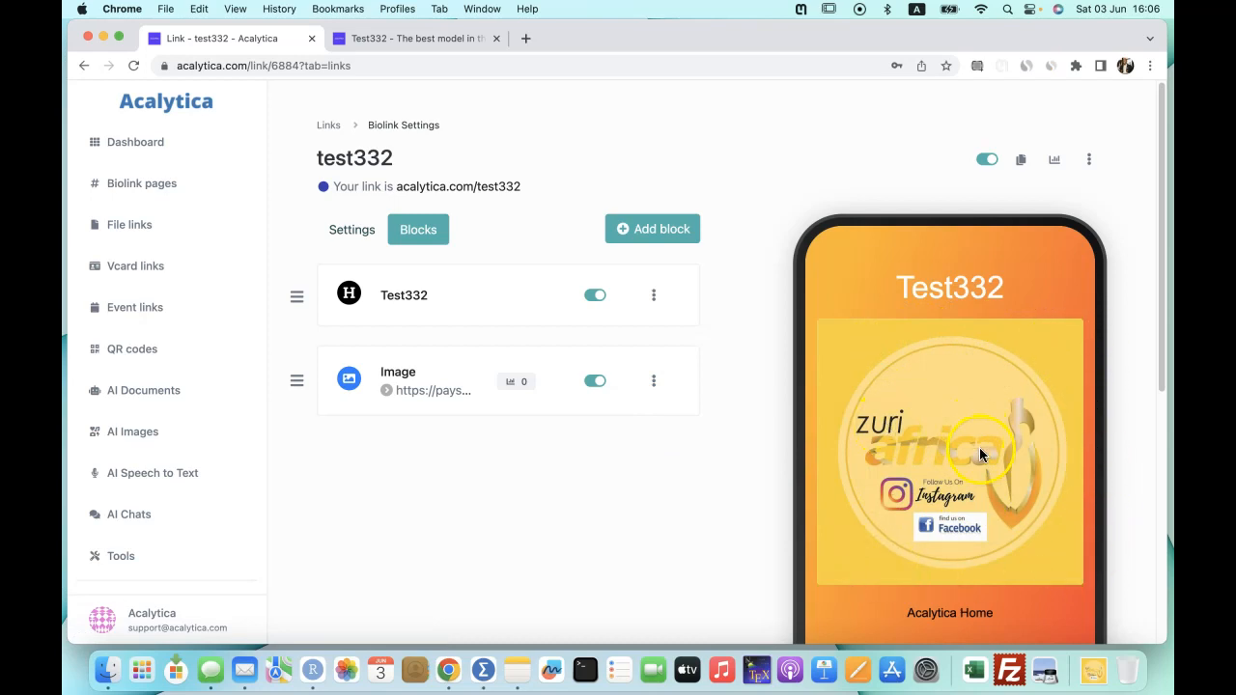
# Reload the live test332 page and confirm the Zuri Africa image opens the Paystack payment page.
pyautogui.click(415, 38)
pyautogui.click(367, 68)
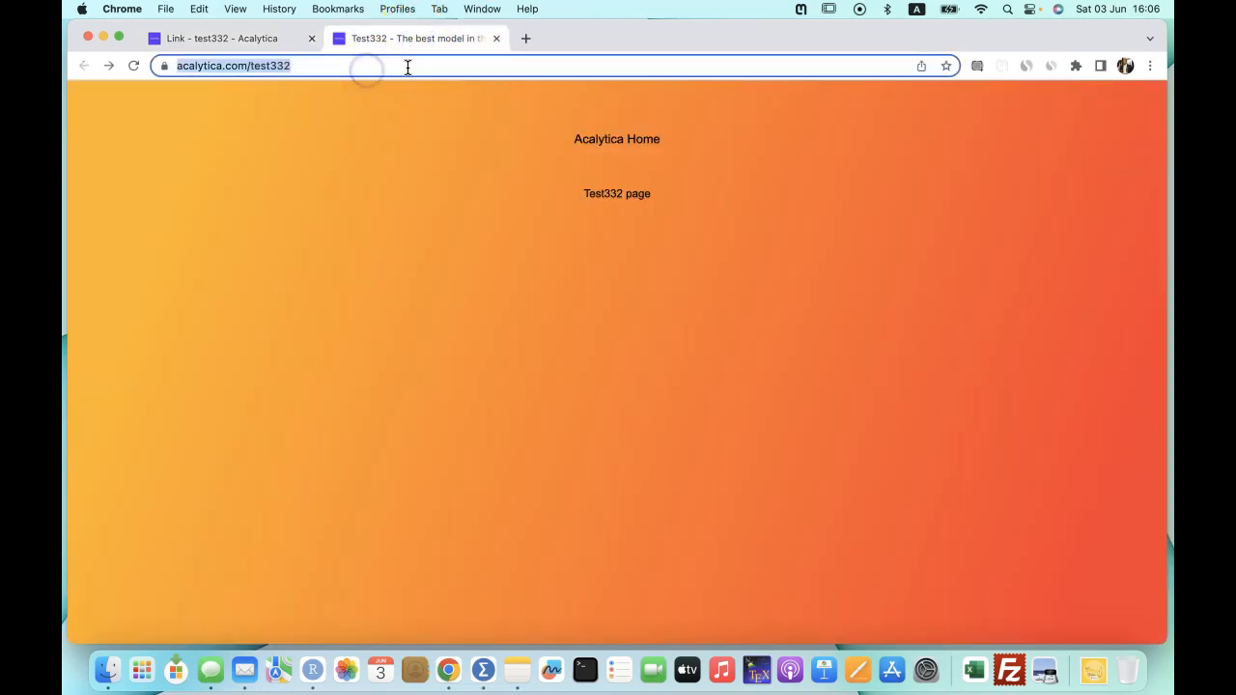
pyautogui.press('Return')
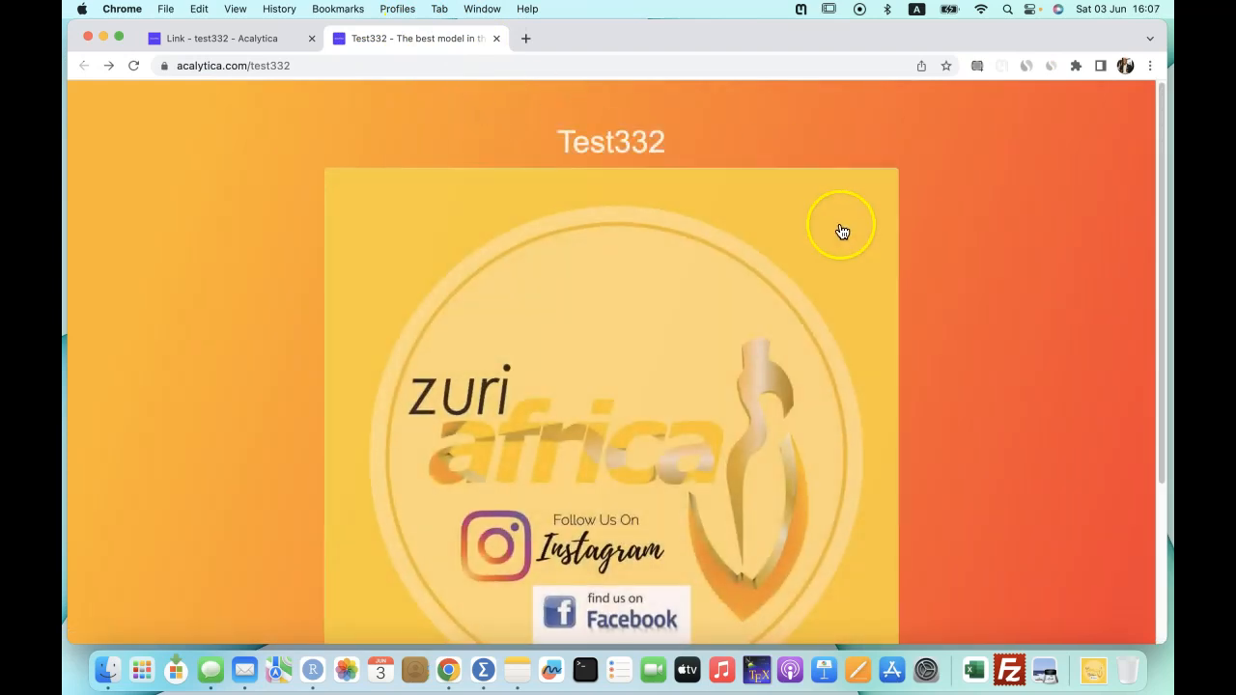
pyautogui.scroll(-3, 883, 276)
pyautogui.click(632, 274)
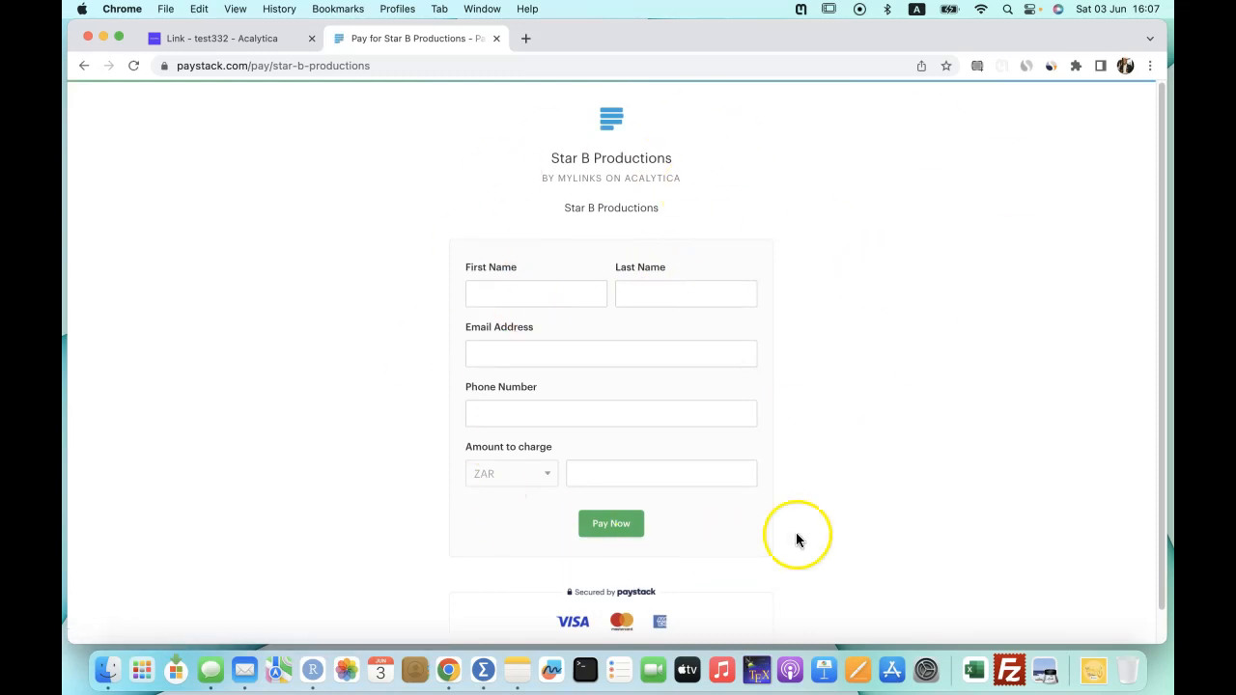
pyautogui.click(83, 70)
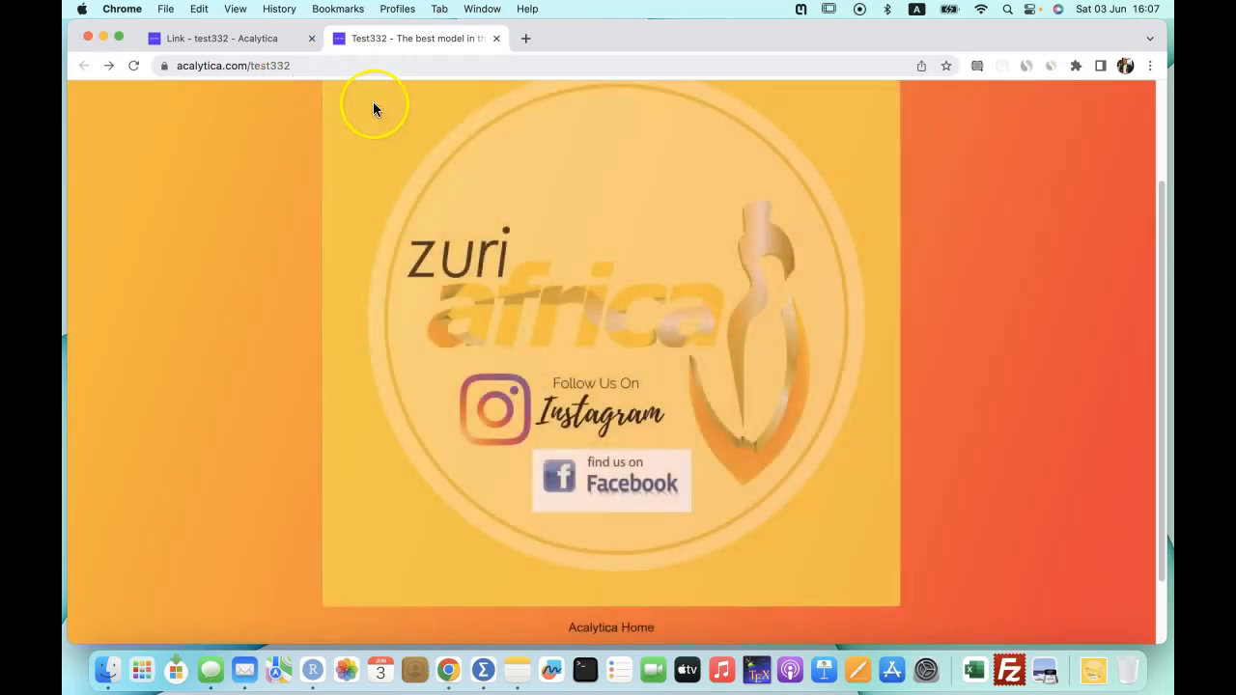
pyautogui.click(215, 39)
# Search block types for 'yo' and start a YouTube embed block, ready for its video URL.
pyautogui.click(649, 225)
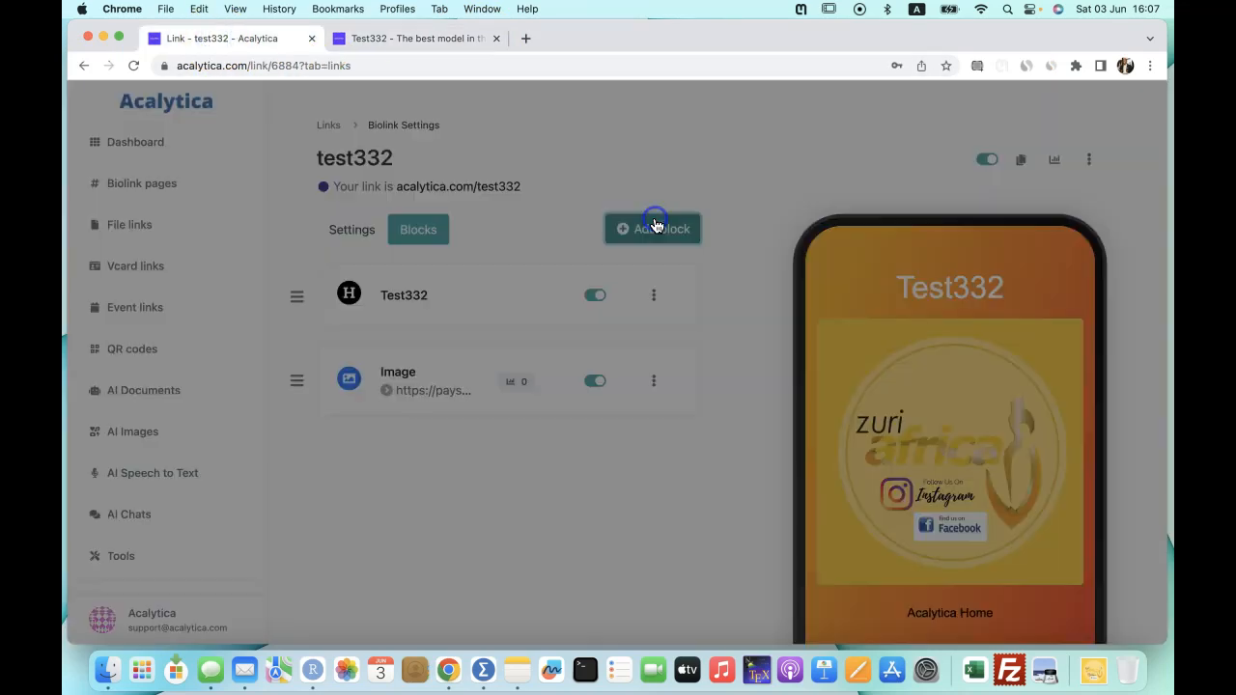
pyautogui.scroll(-1, 541, 444)
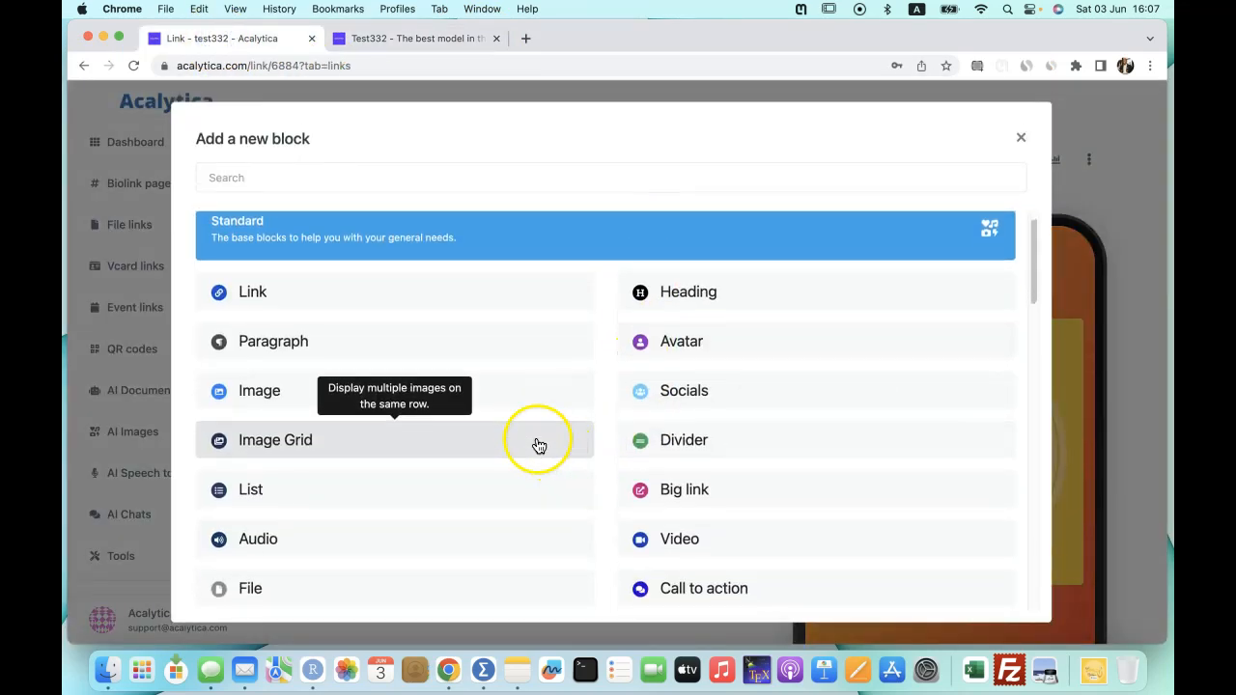
pyautogui.click(241, 179)
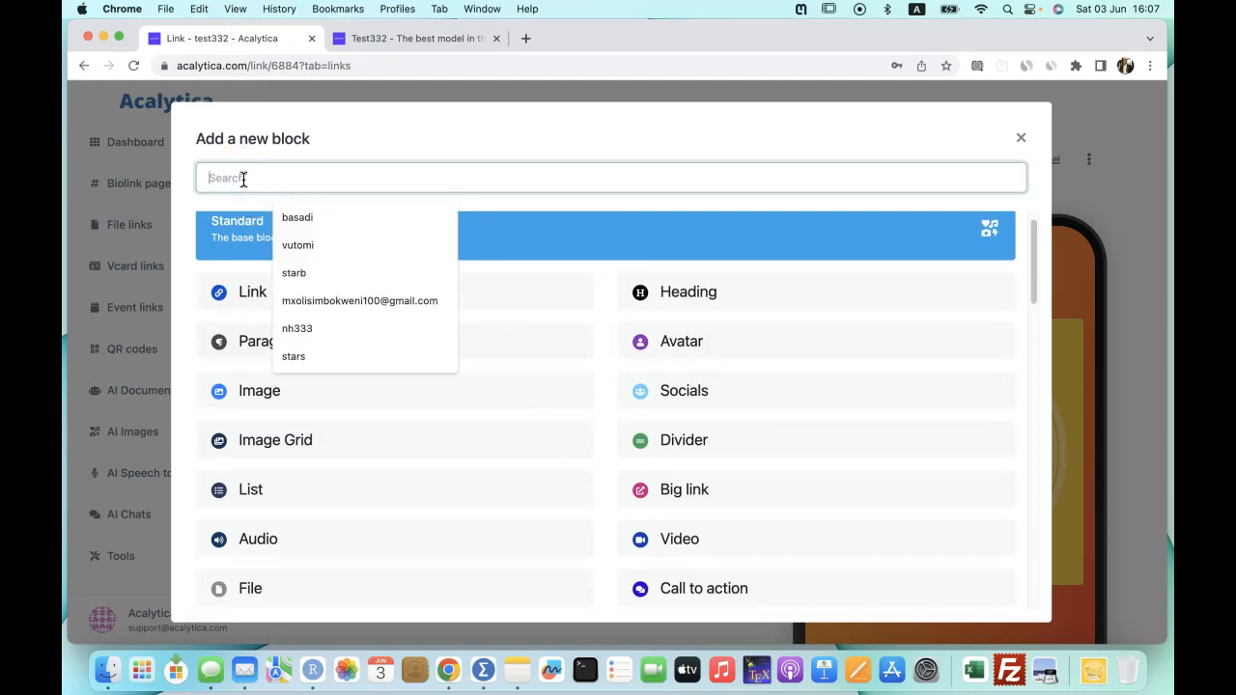
pyautogui.write('youtube')
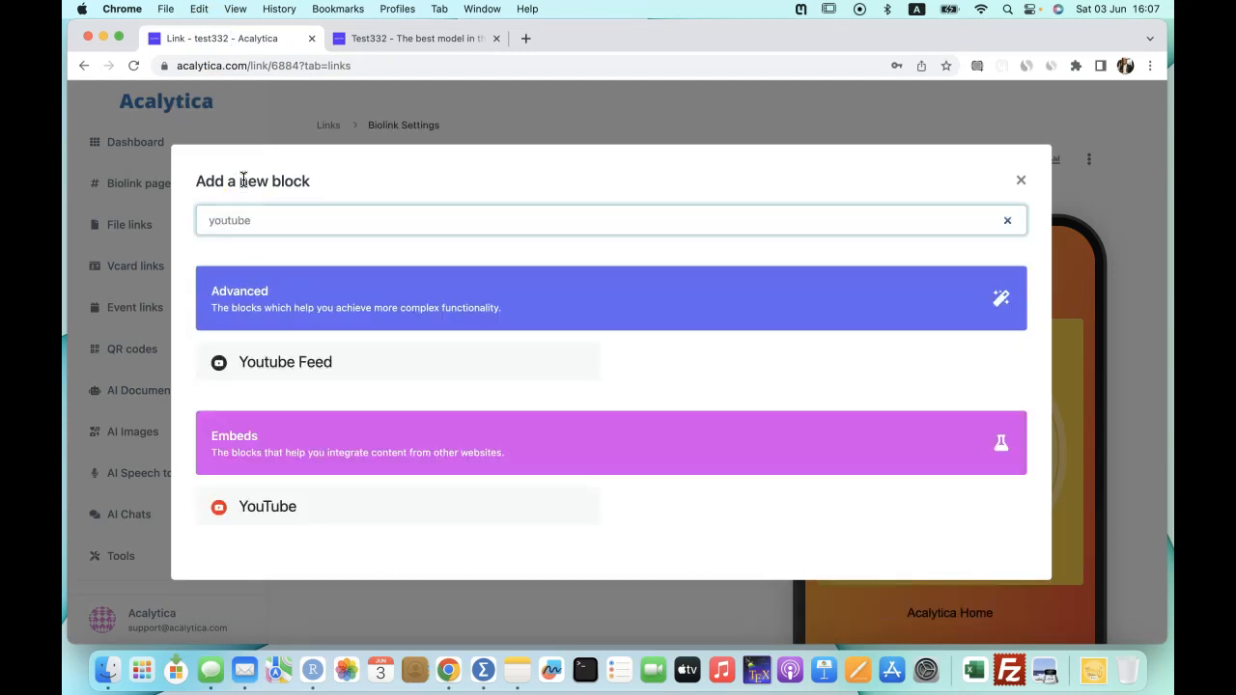
pyautogui.click(322, 518)
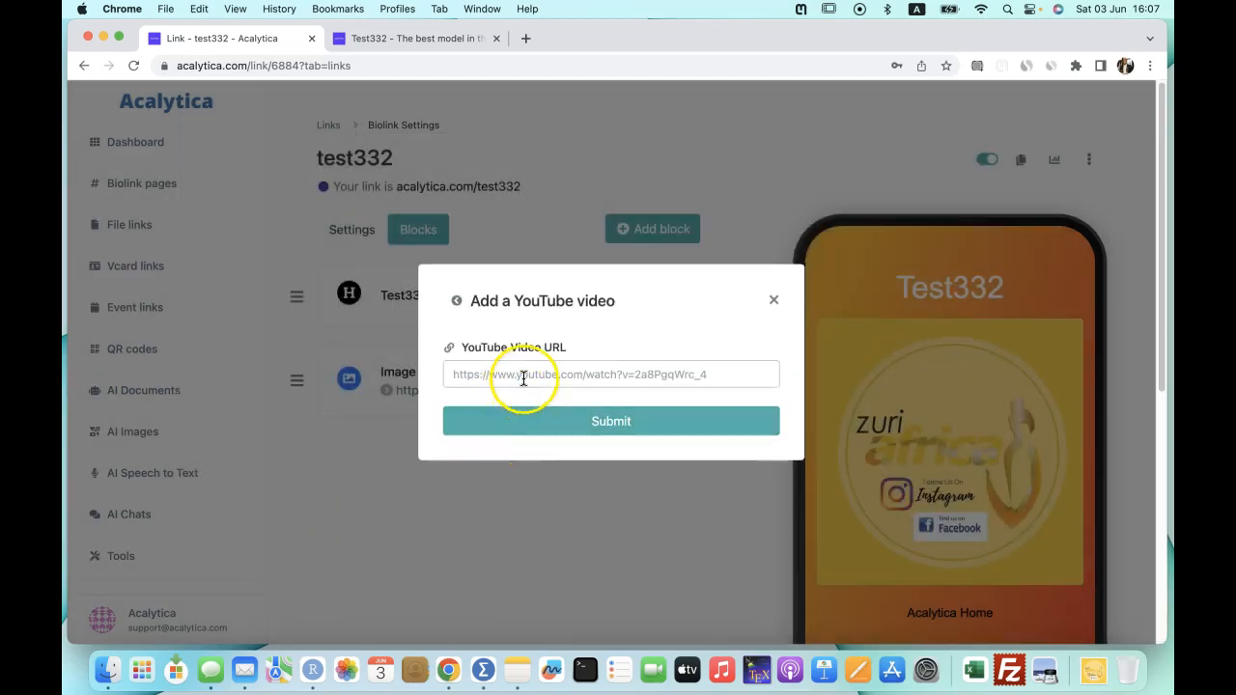
pyautogui.click(514, 377)
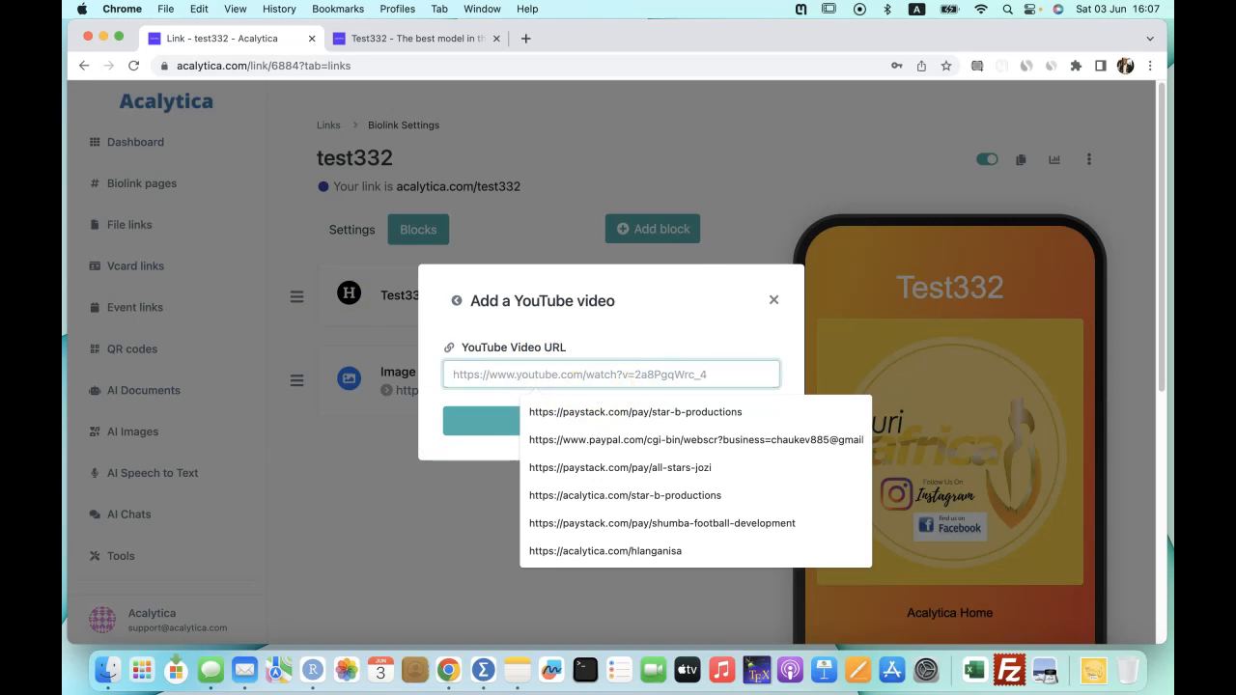
# Go to YouTube in a new tab and open the 'AI and the future of humanity' video.
pyautogui.click(525, 38)
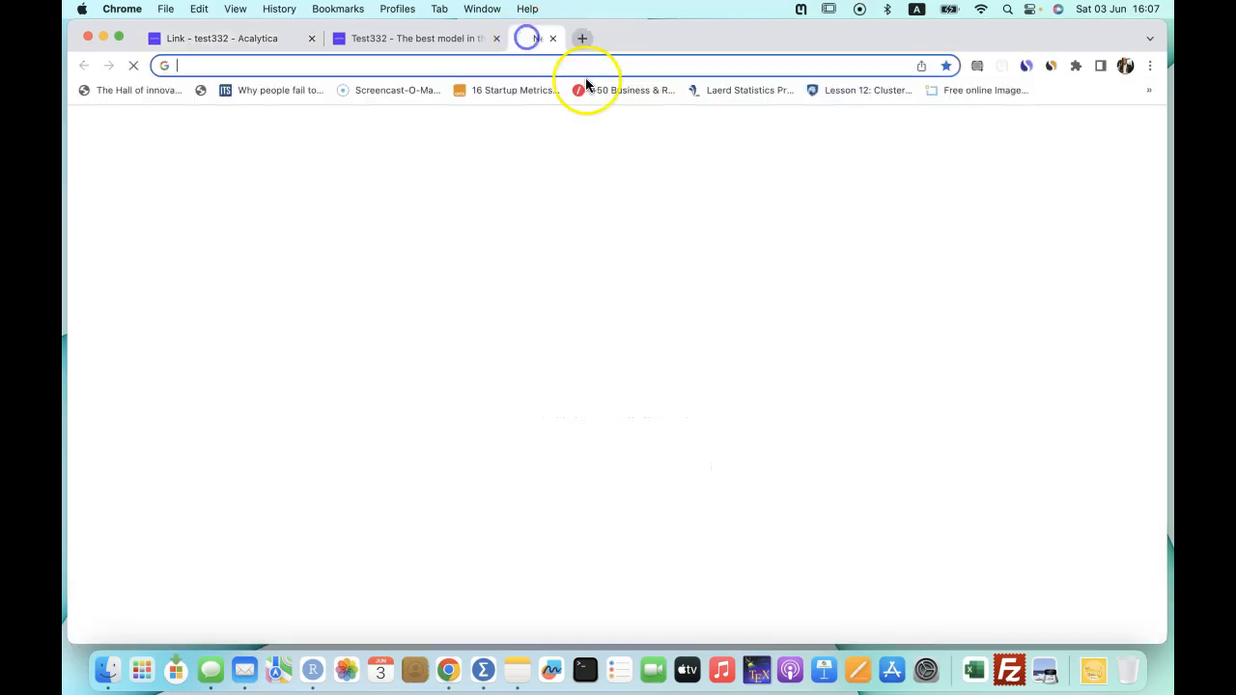
pyautogui.write('youtube')
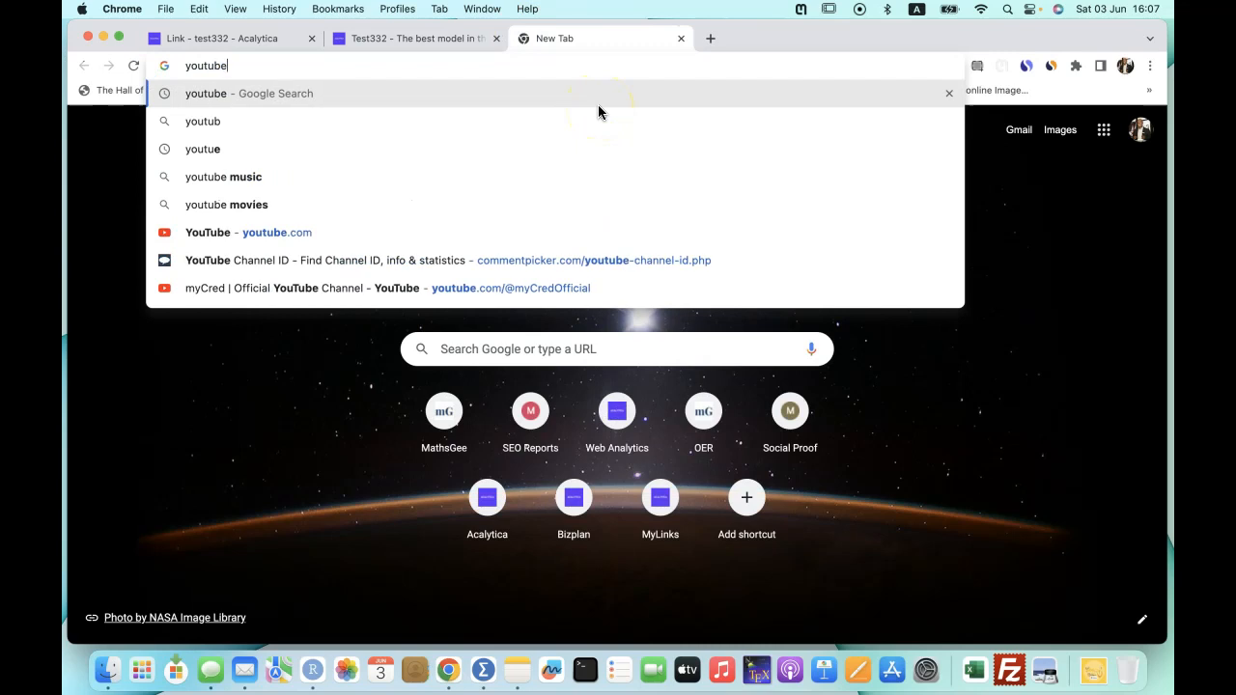
pyautogui.press('Return')
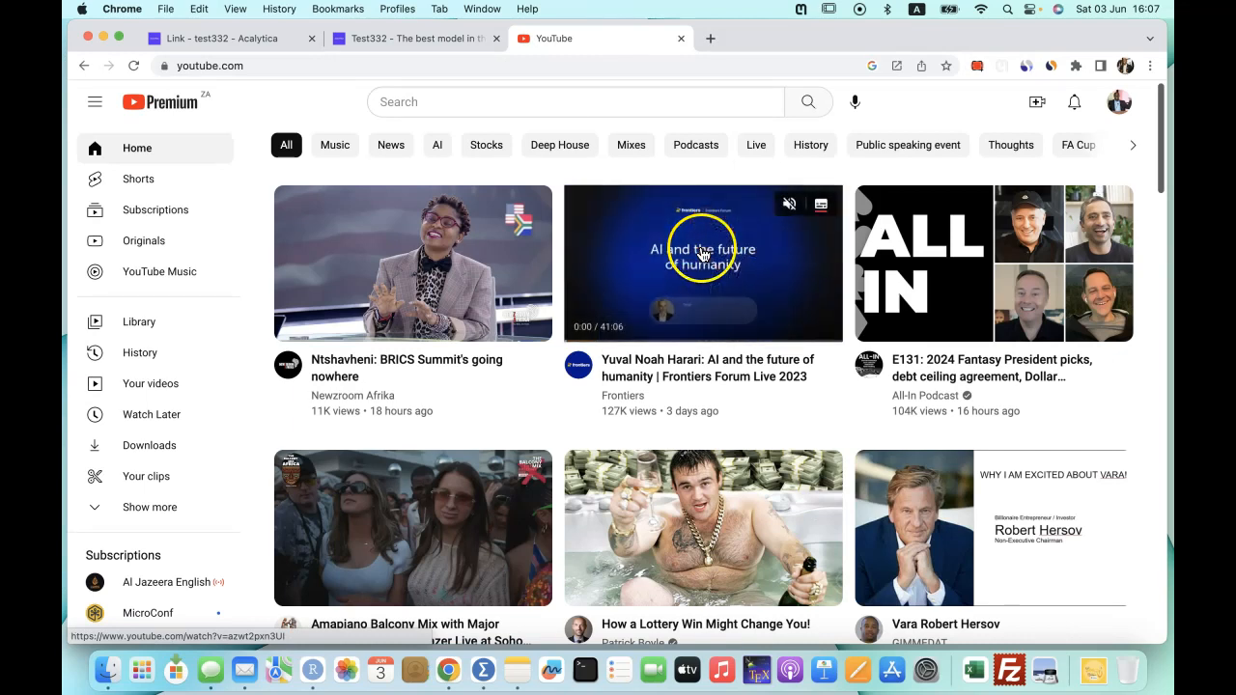
pyautogui.rightClick(666, 227)
pyautogui.click(628, 263)
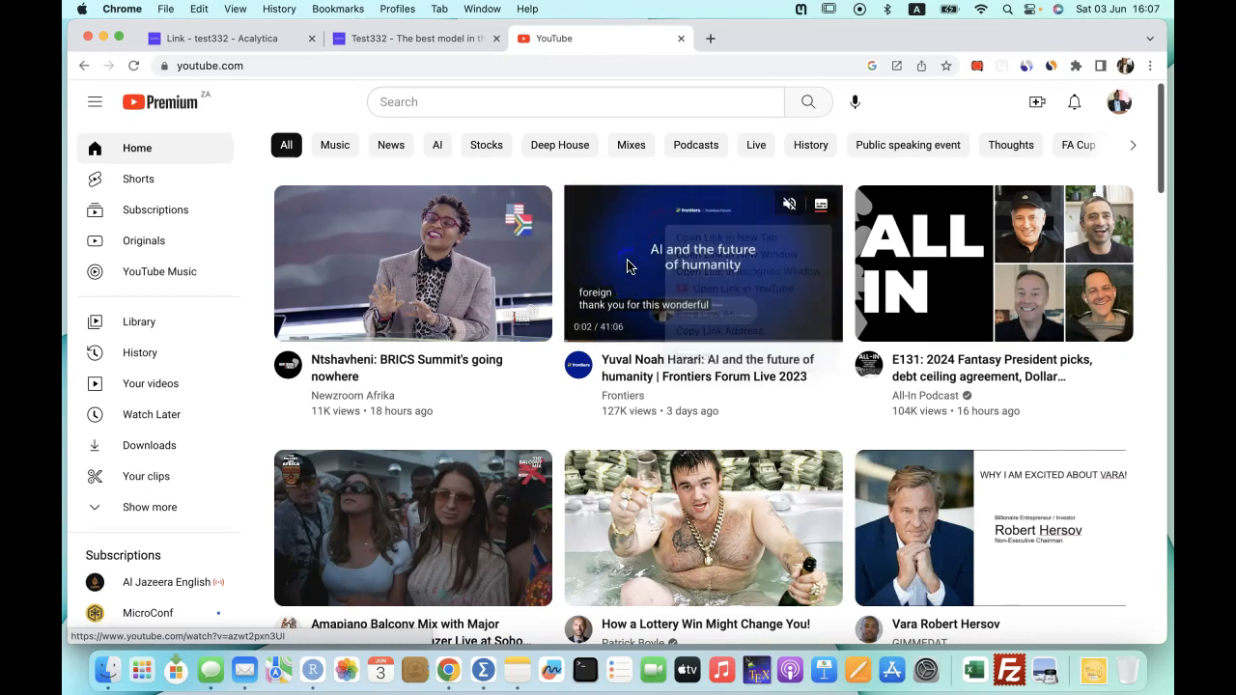
pyautogui.click(716, 269)
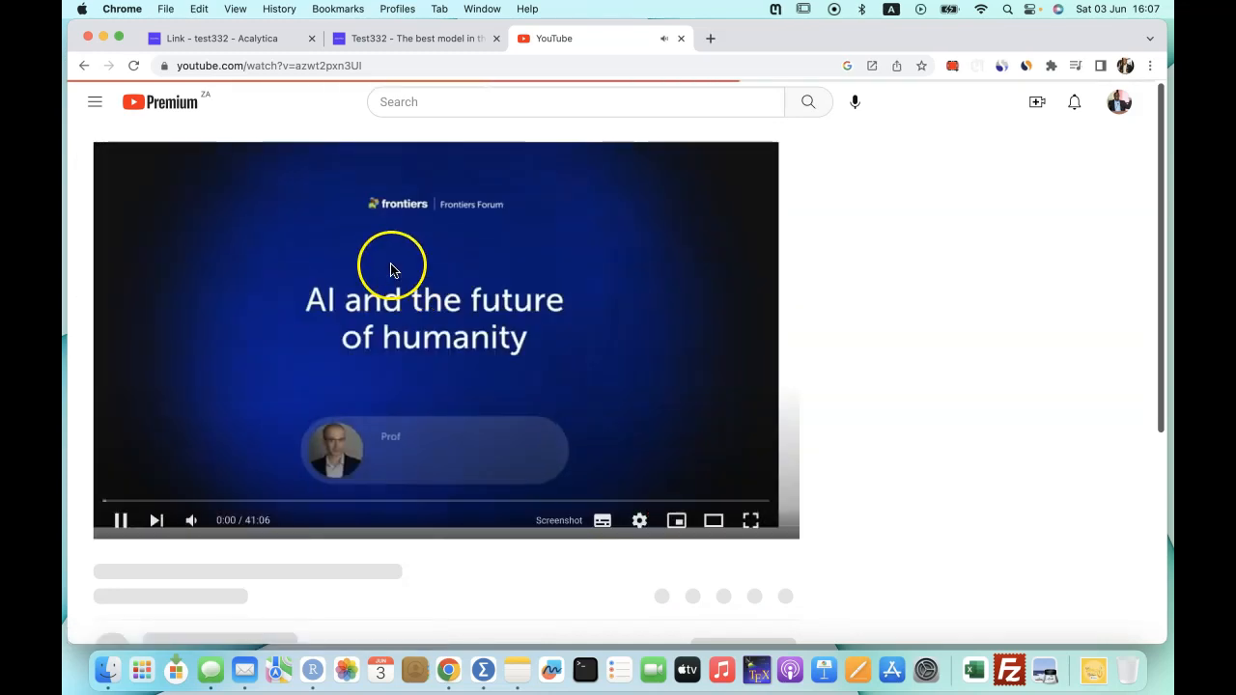
pyautogui.rightClick(394, 270)
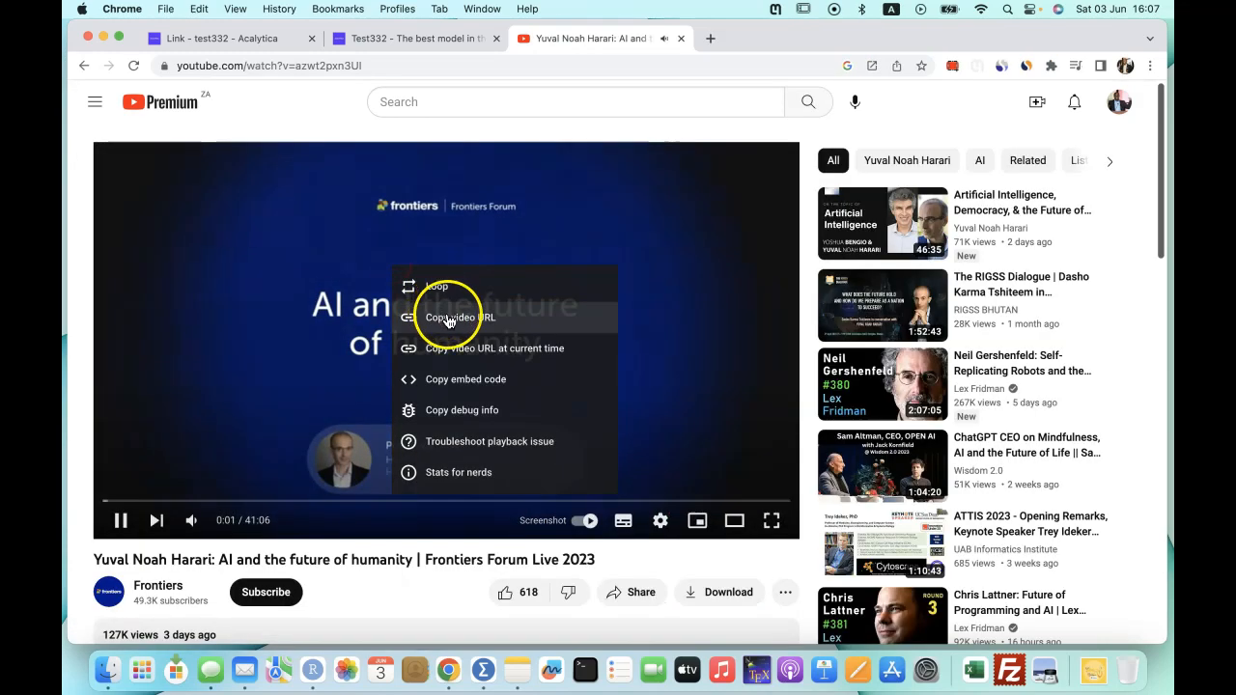
pyautogui.click(449, 318)
pyautogui.click(121, 521)
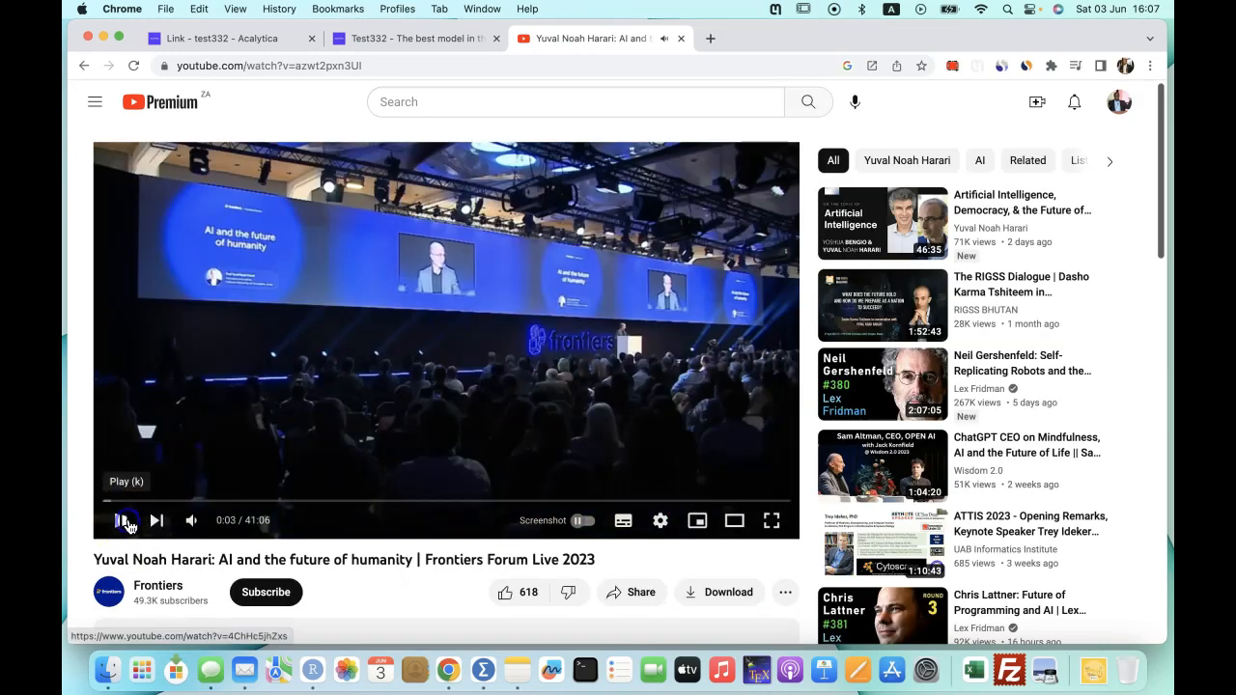
pyautogui.click(215, 39)
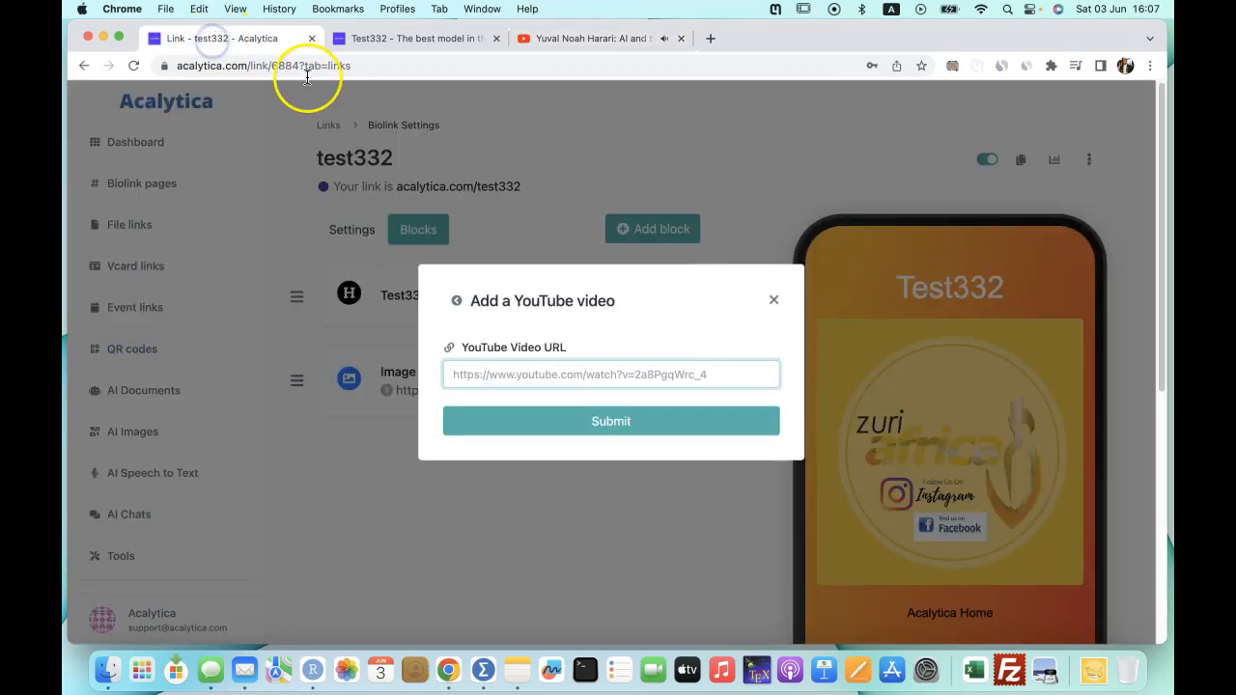
pyautogui.press('super+v')
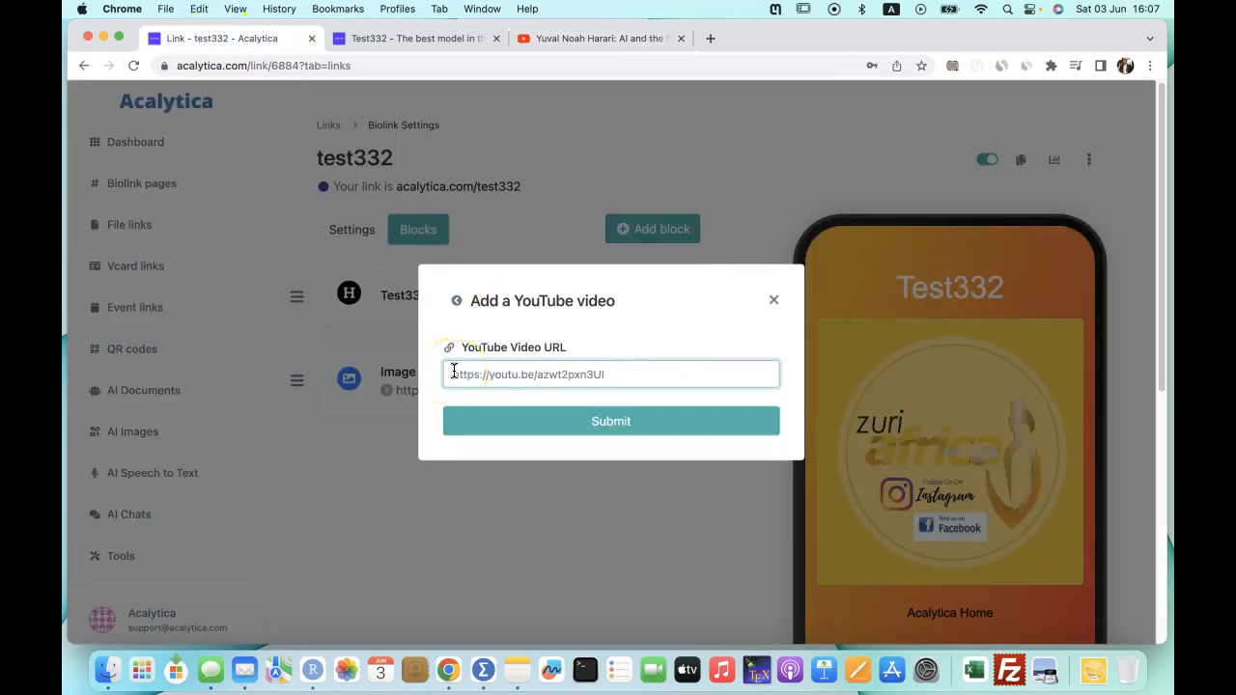
# Submit the YouTube block and check the embedded AI talk below the zuri africa image.
pyautogui.click(613, 422)
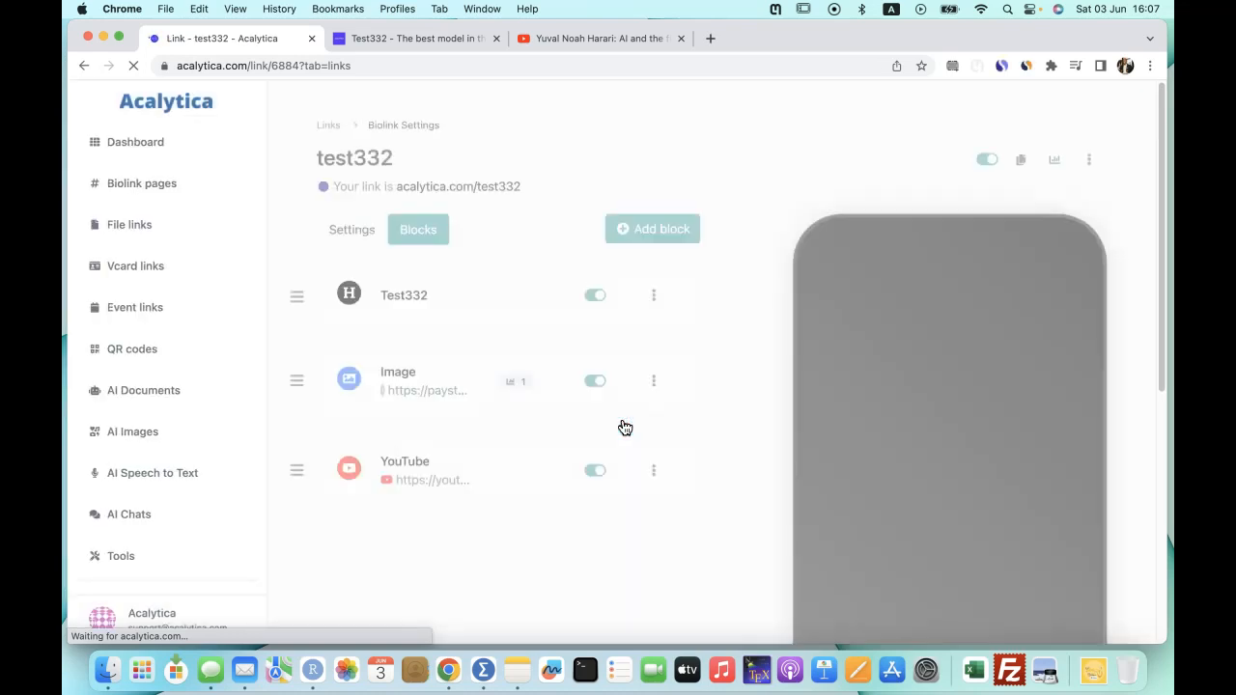
pyautogui.scroll(-5, 941, 446)
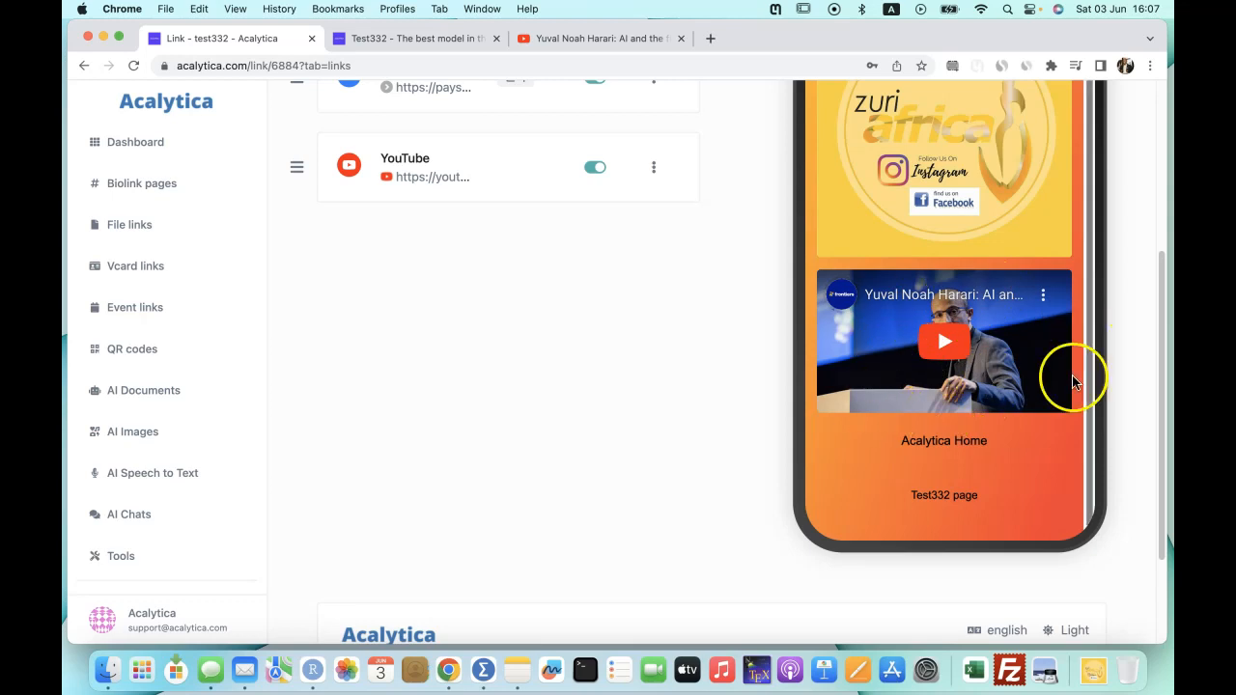
pyautogui.scroll(4, 685, 333)
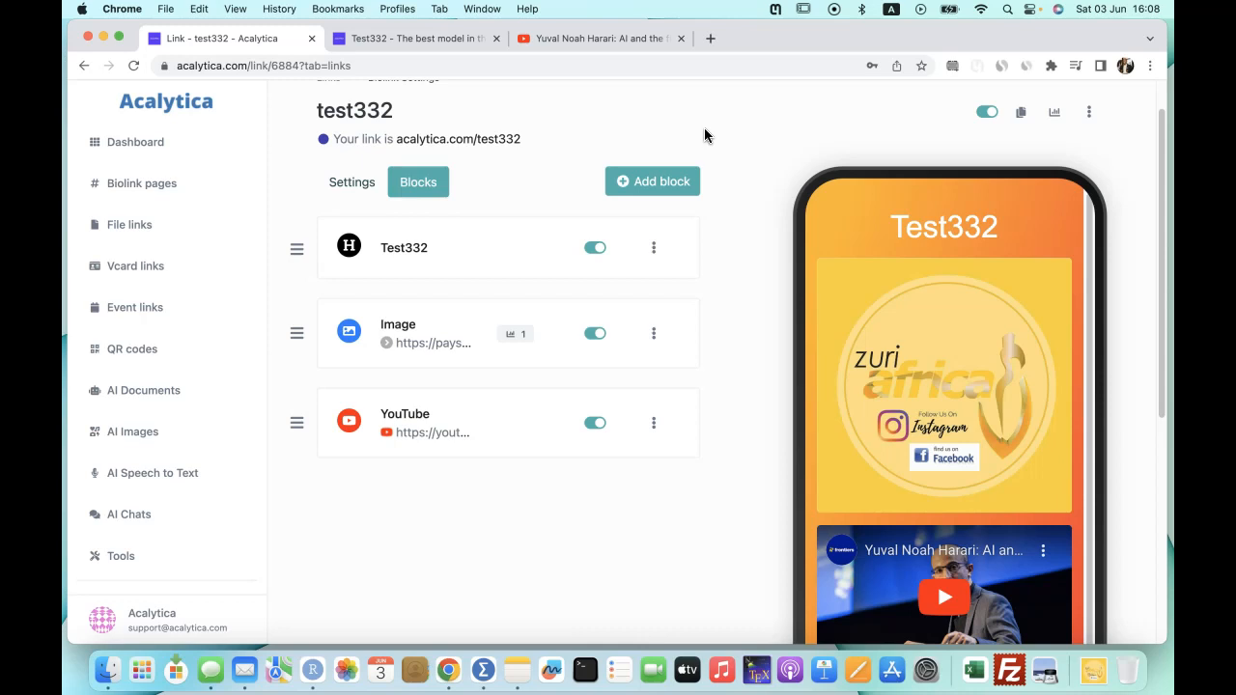
# Search block types for 'share' and start a Share button block.
pyautogui.click(663, 186)
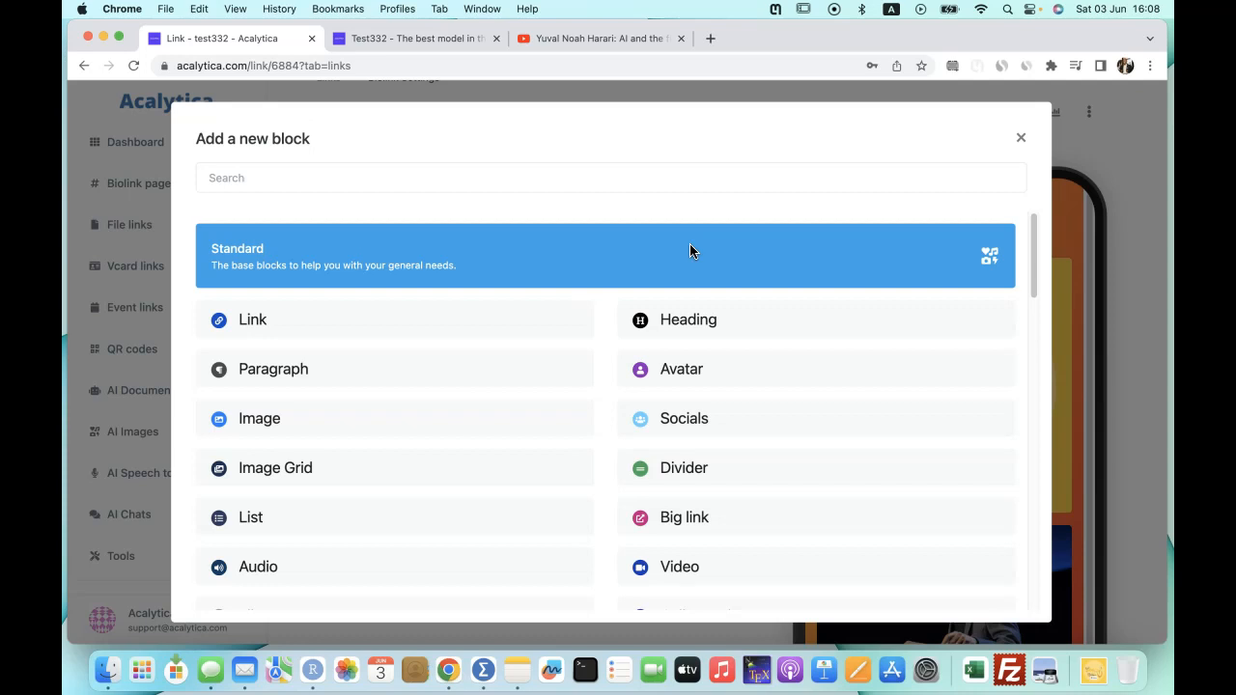
pyautogui.click(271, 179)
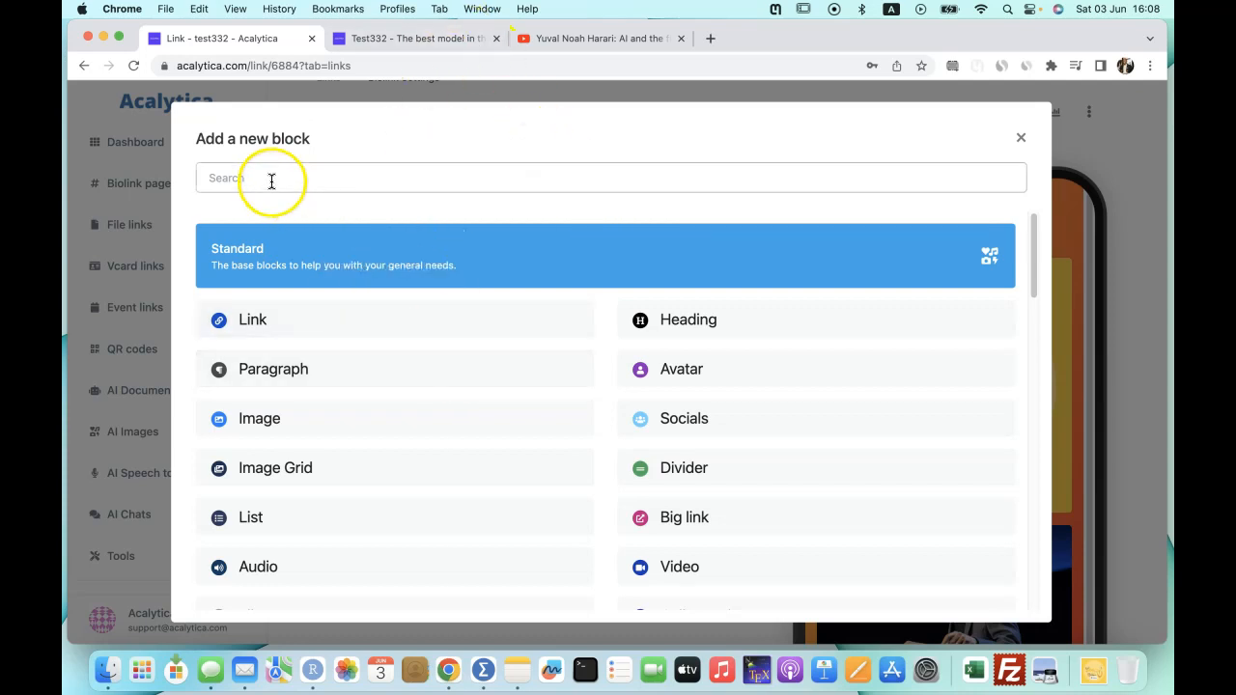
pyautogui.write('share')
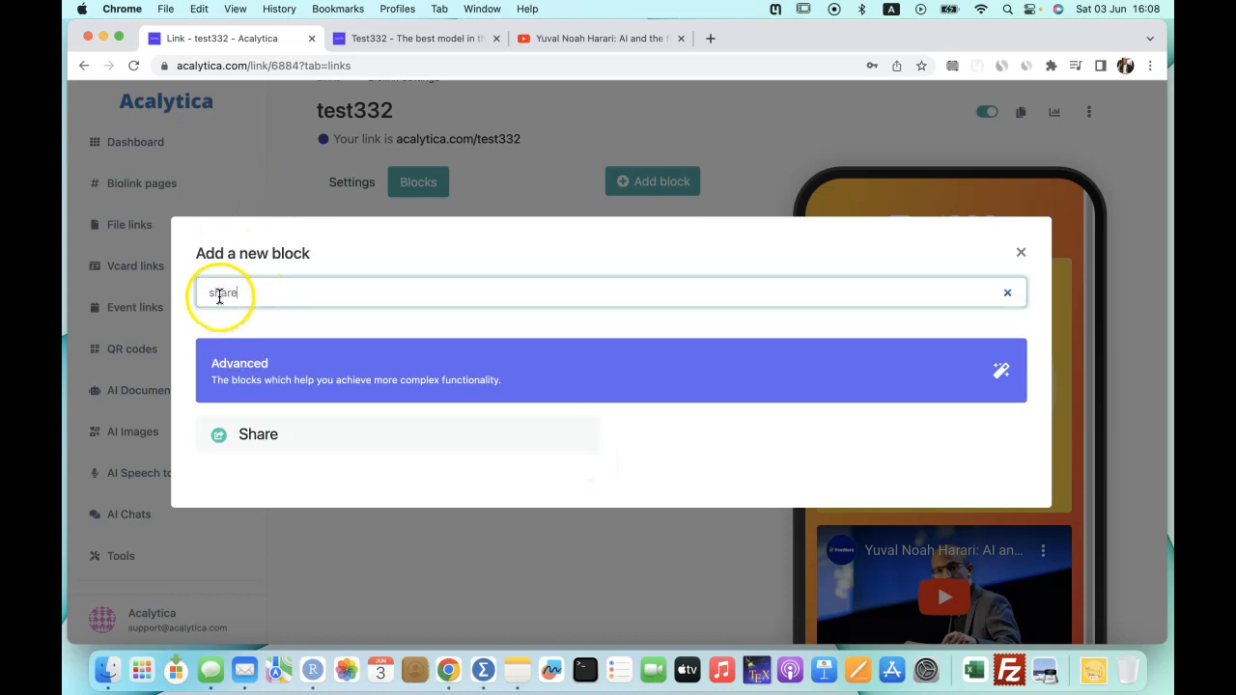
pyautogui.click(278, 432)
pyautogui.click(493, 339)
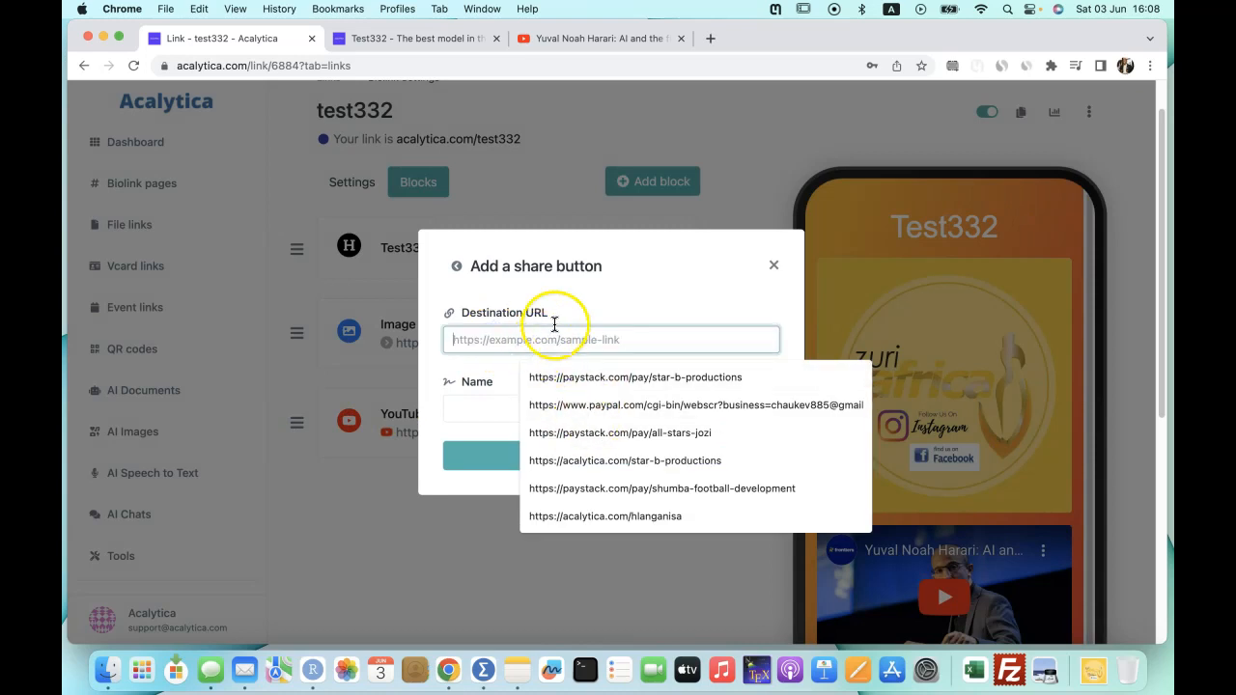
pyautogui.click(607, 307)
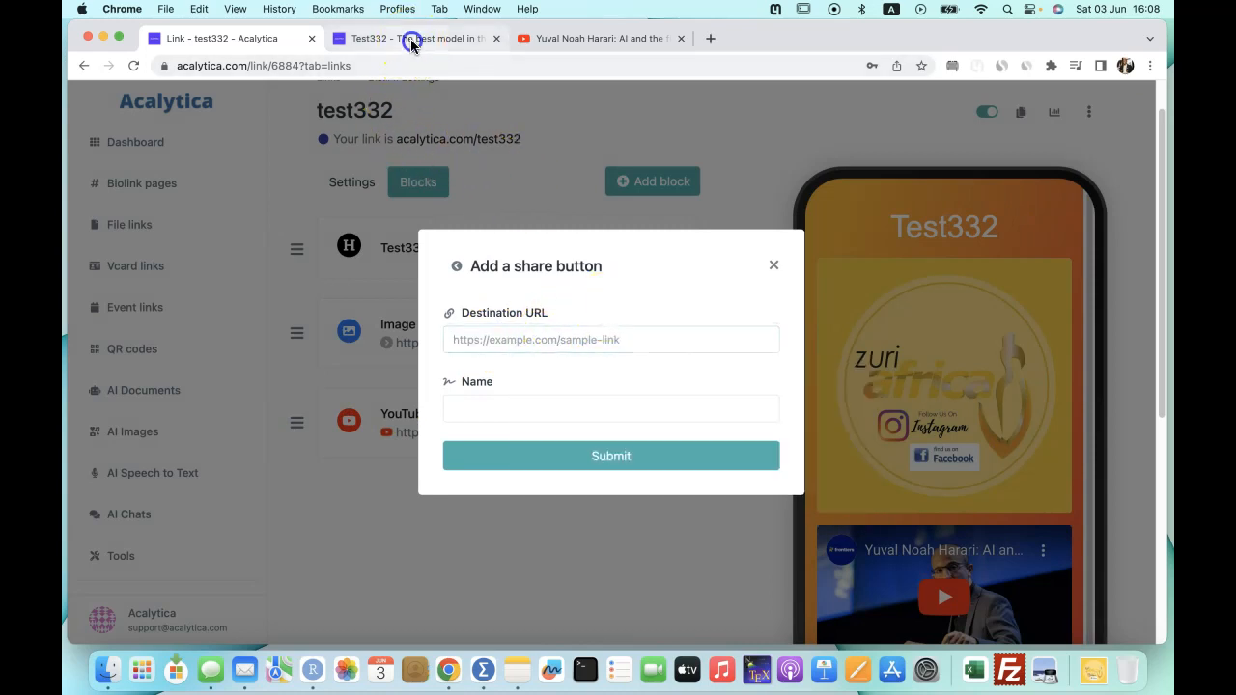
# Set the share button's destination to acalytica.com/test332, name it 'Share with friends and family', and submit.
pyautogui.click(409, 39)
pyautogui.click(315, 68)
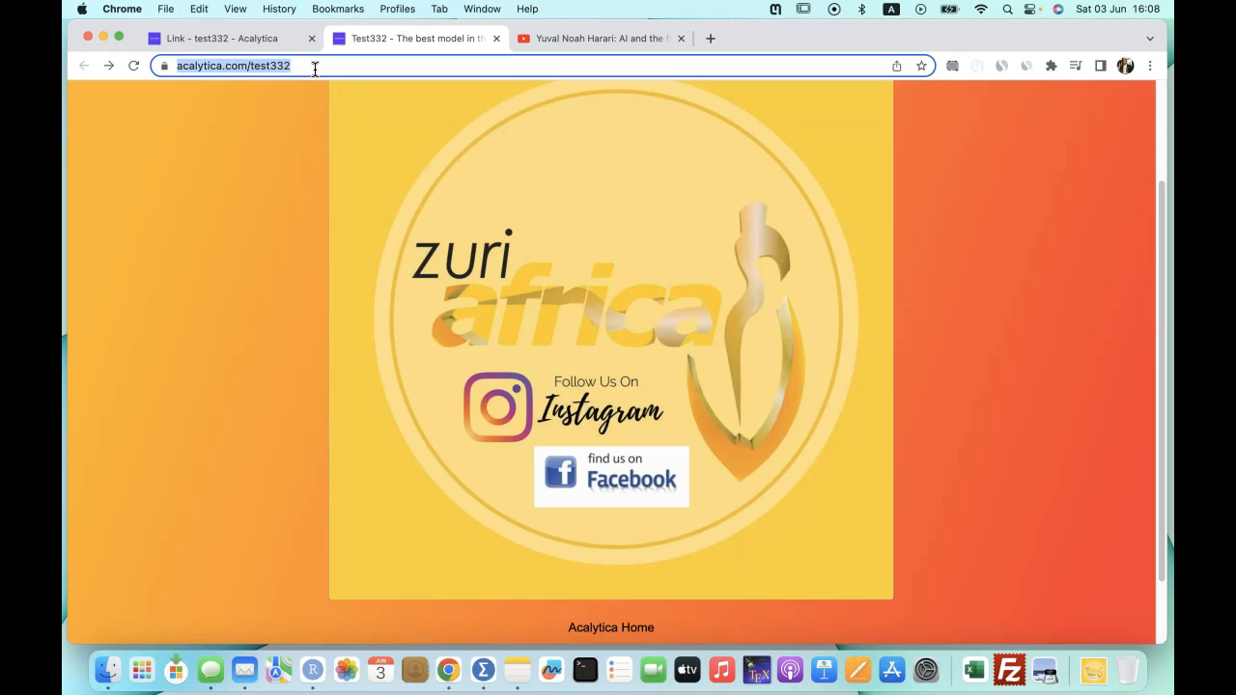
pyautogui.click(237, 39)
pyautogui.click(482, 332)
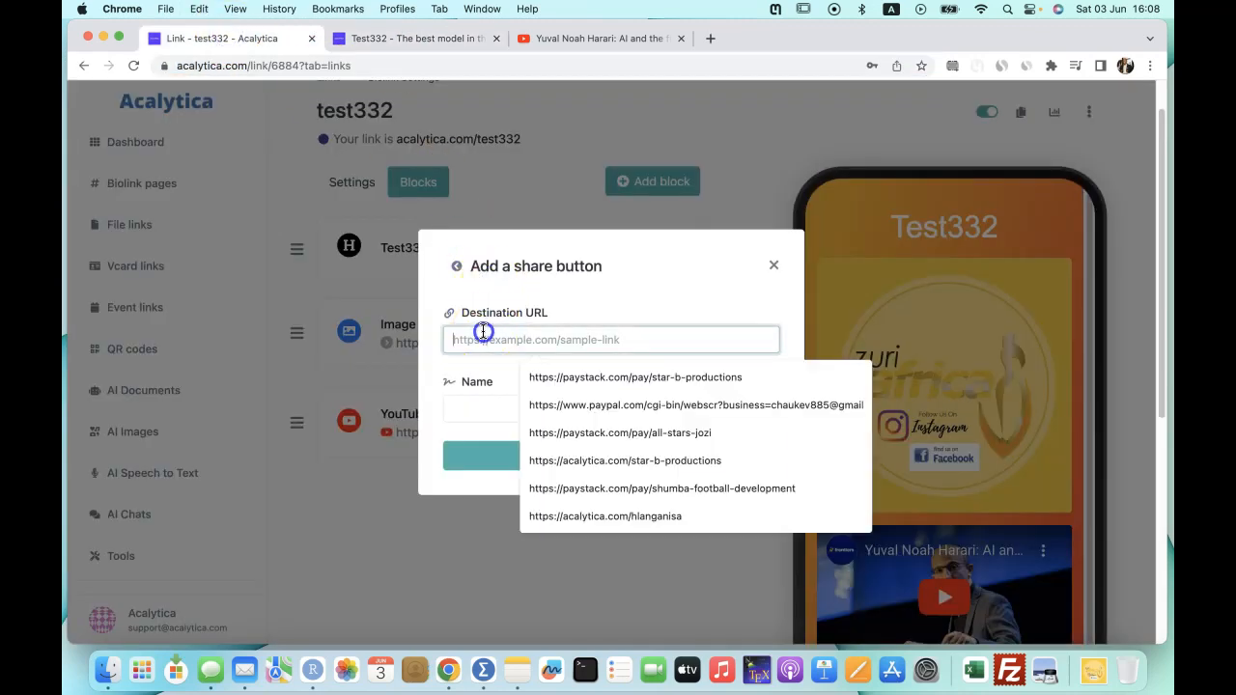
pyautogui.press('super+v')
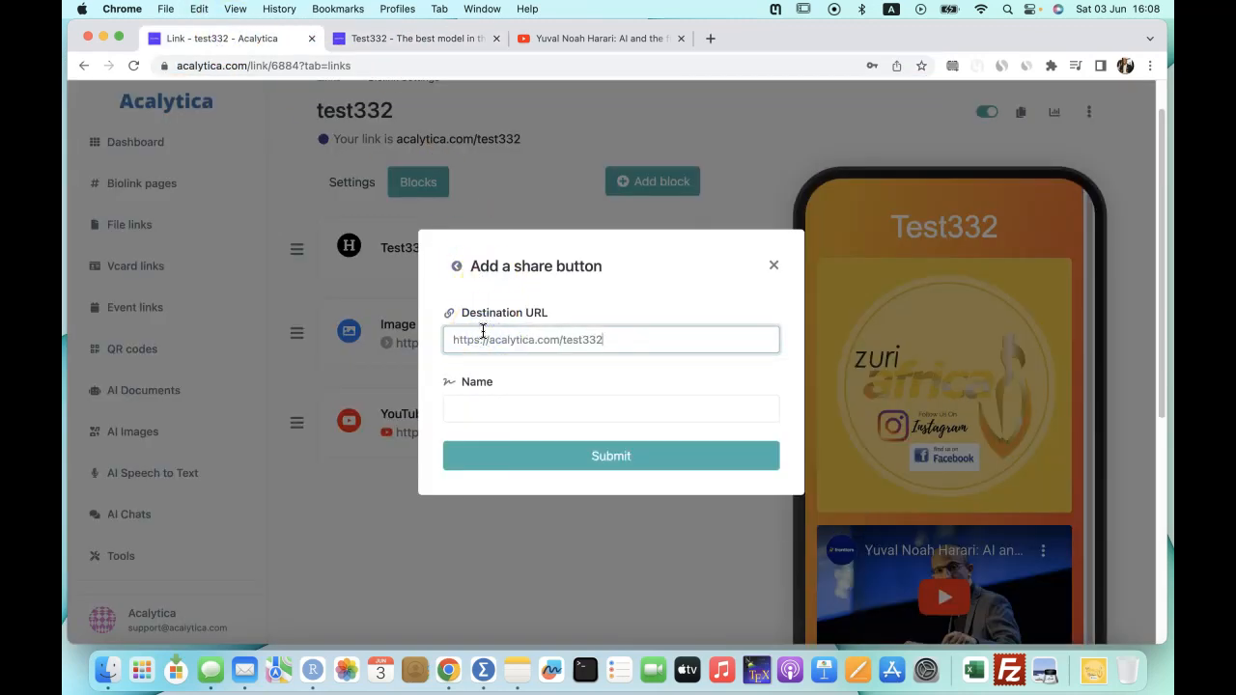
pyautogui.click(476, 407)
pyautogui.click(573, 502)
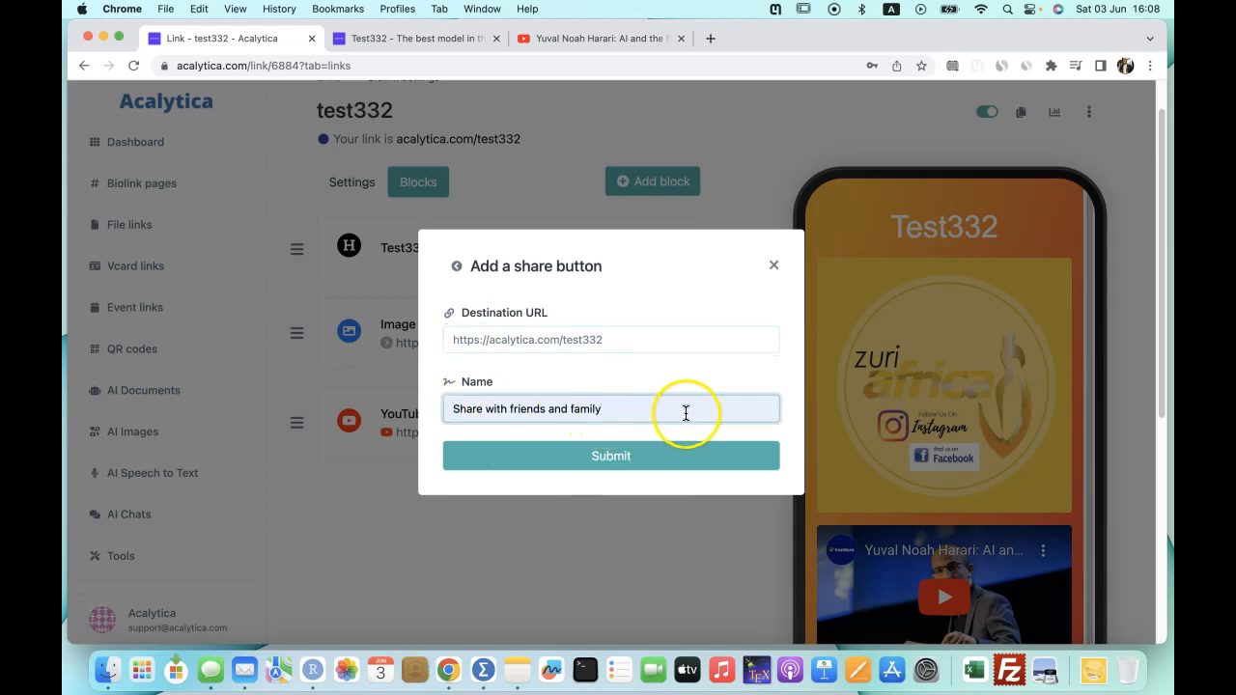
pyautogui.click(629, 461)
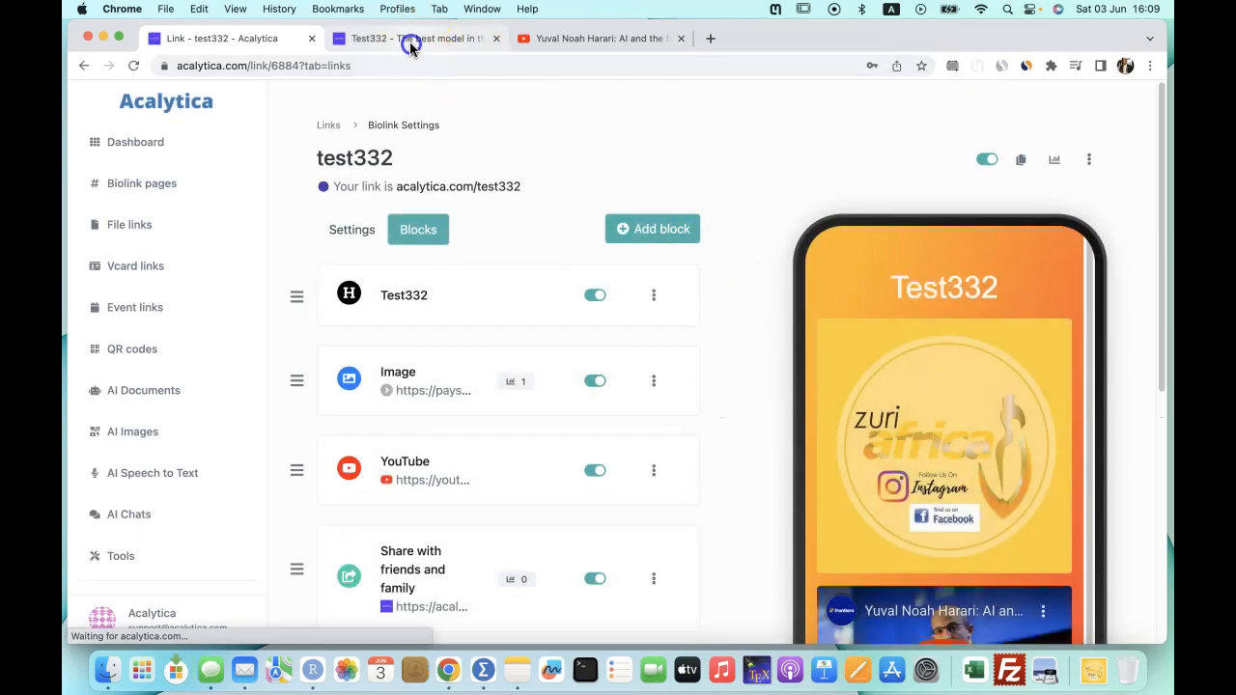
pyautogui.click(409, 41)
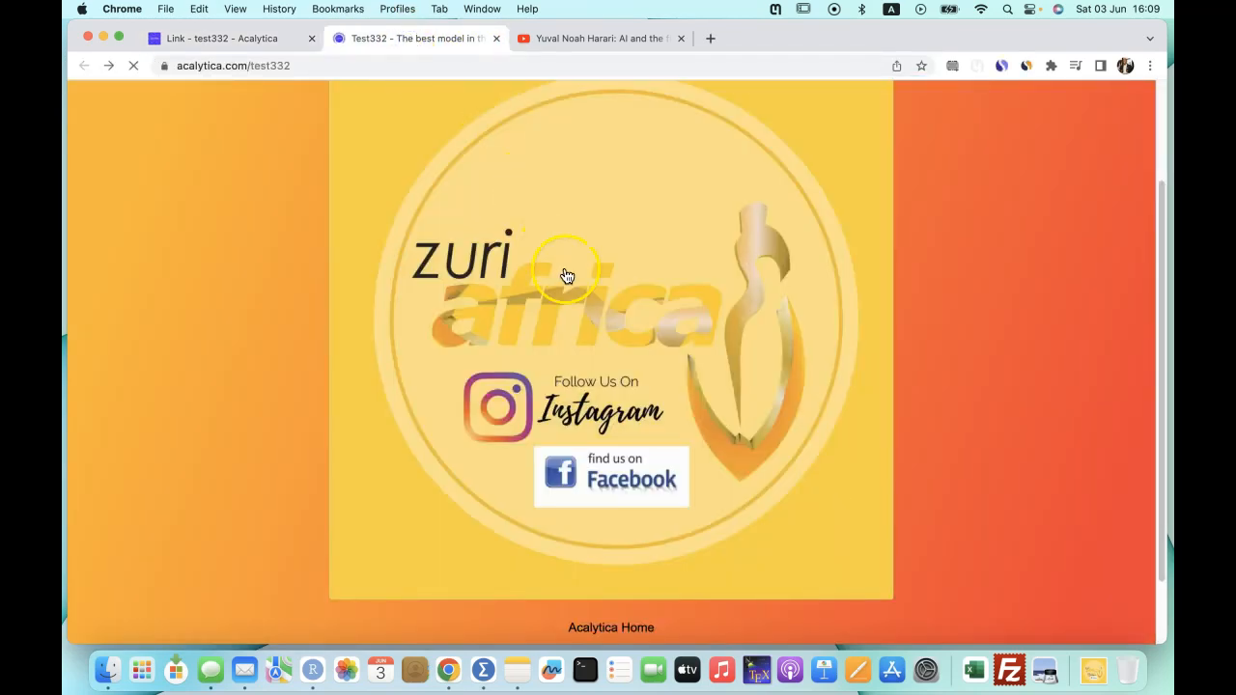
pyautogui.scroll(-5, 642, 371)
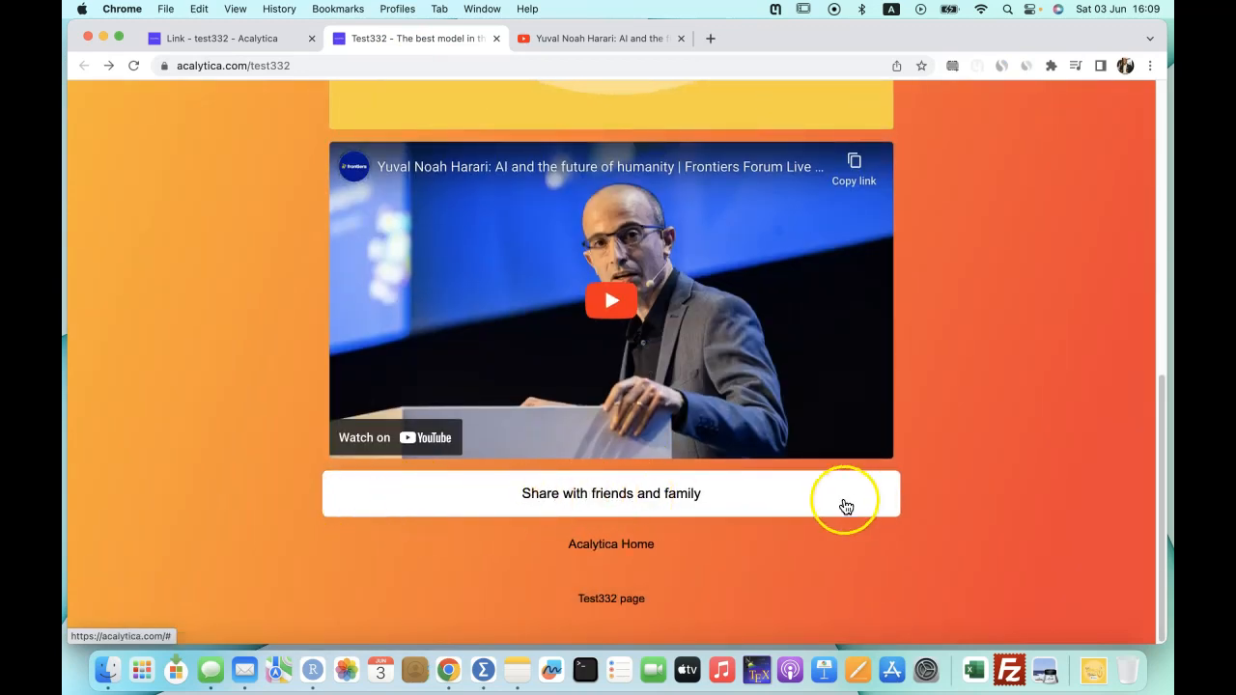
pyautogui.click(208, 37)
pyautogui.scroll(-5, 573, 369)
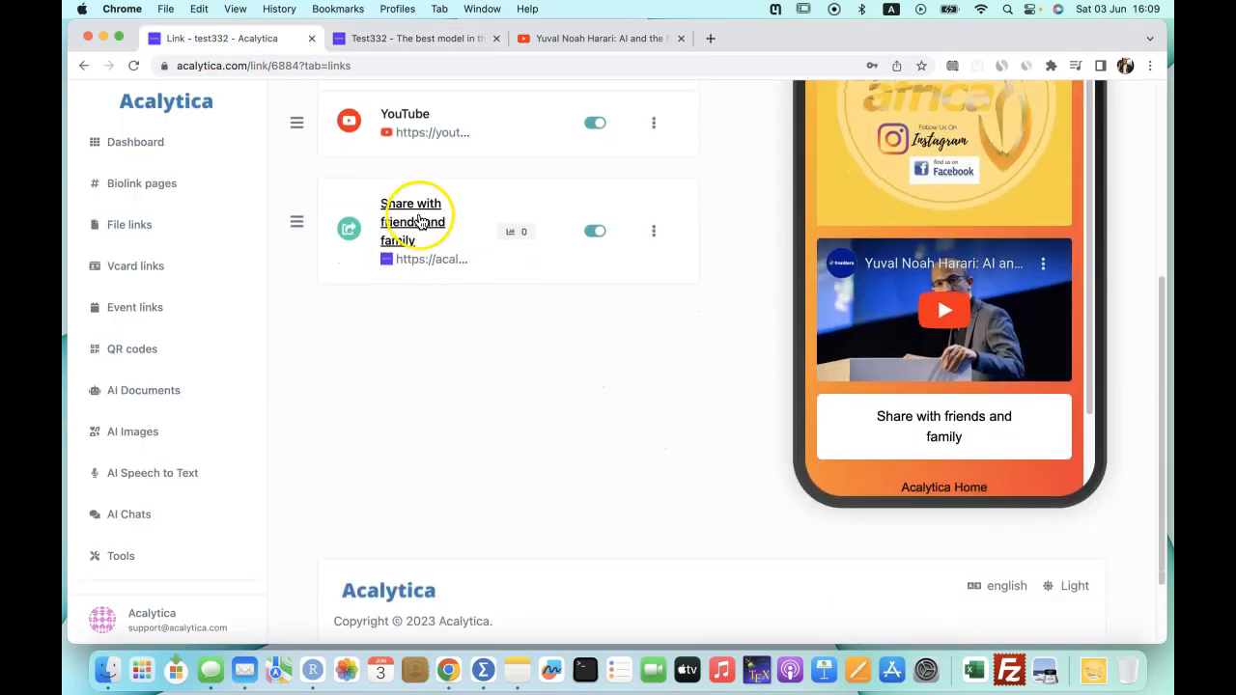
# Set the share block's button text color to red (#F84646).
pyautogui.click(653, 232)
pyautogui.click(627, 268)
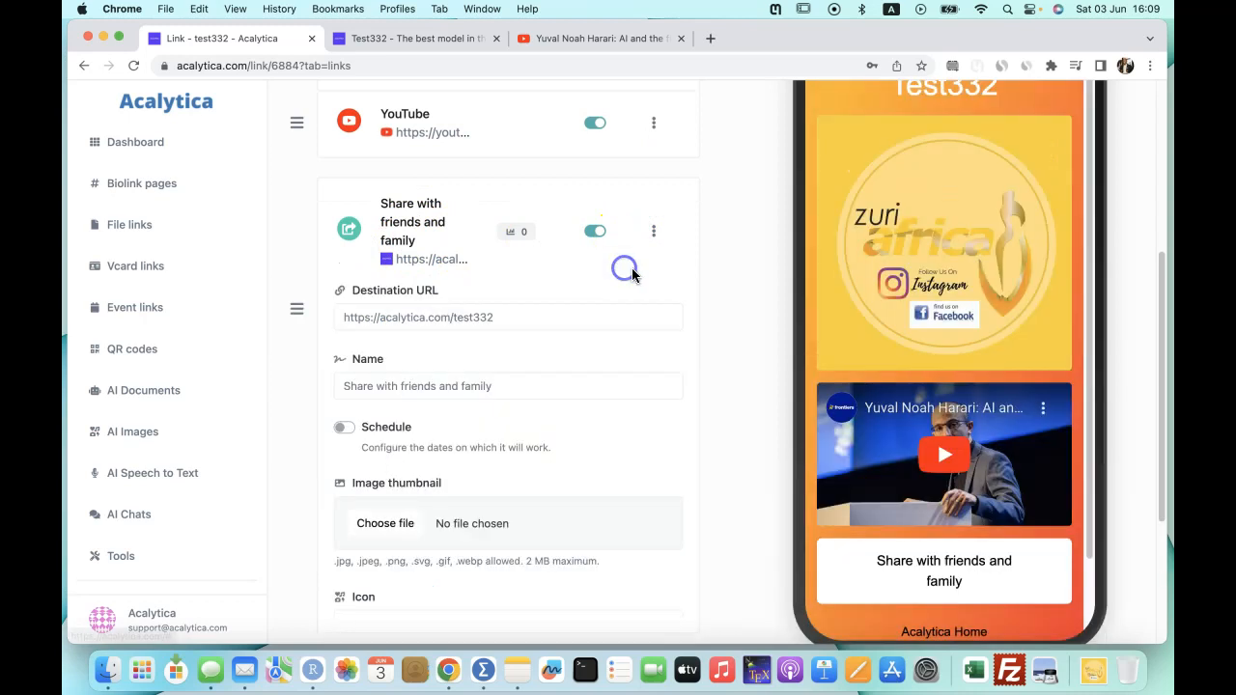
pyautogui.scroll(-2, 499, 353)
pyautogui.scroll(-4, 470, 386)
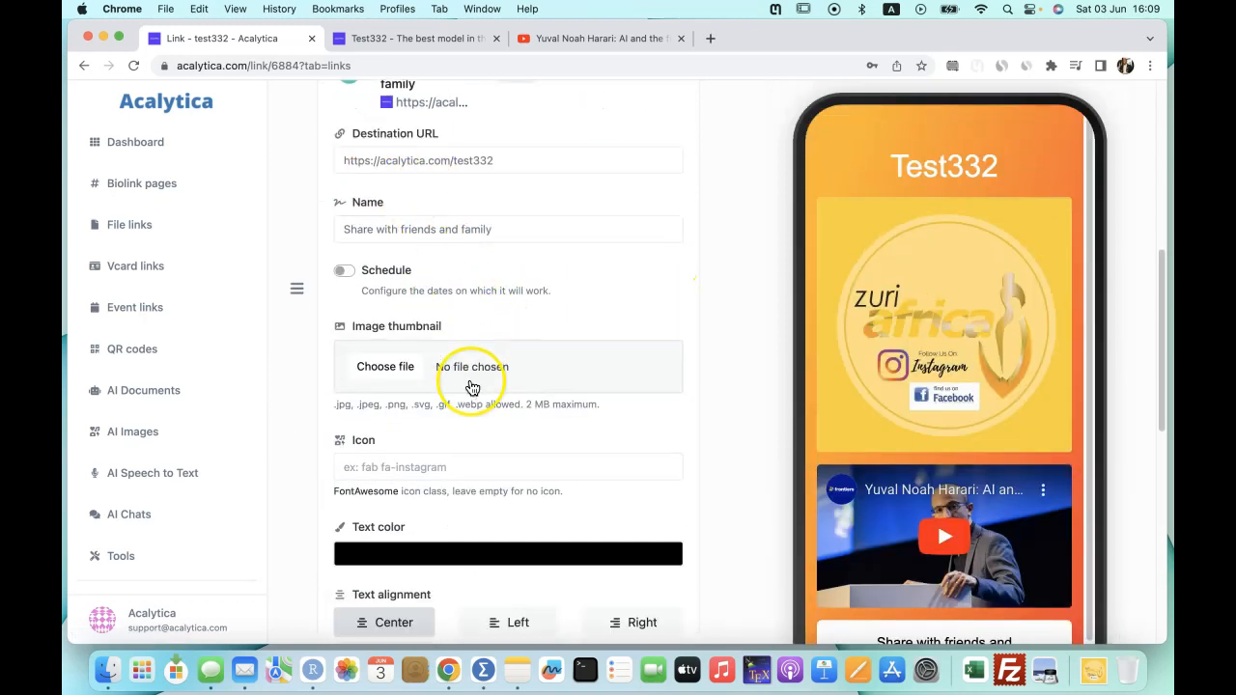
pyautogui.click(413, 312)
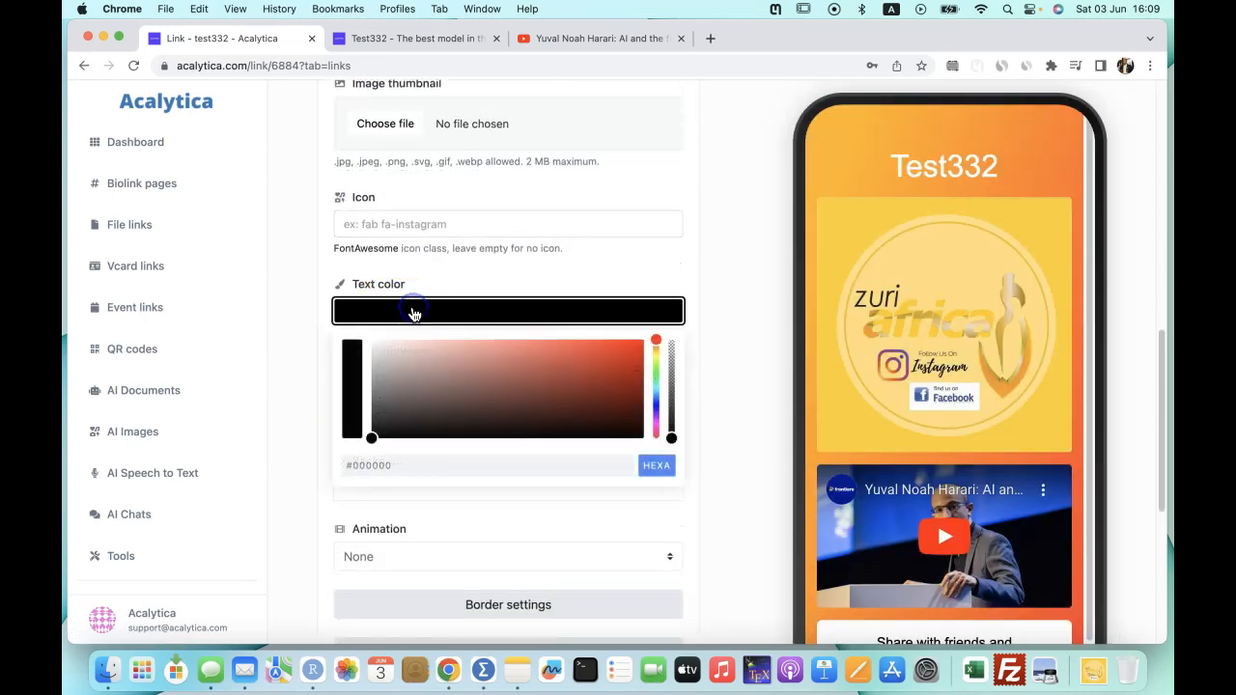
pyautogui.moveTo(371, 436); pyautogui.dragTo(566, 341)
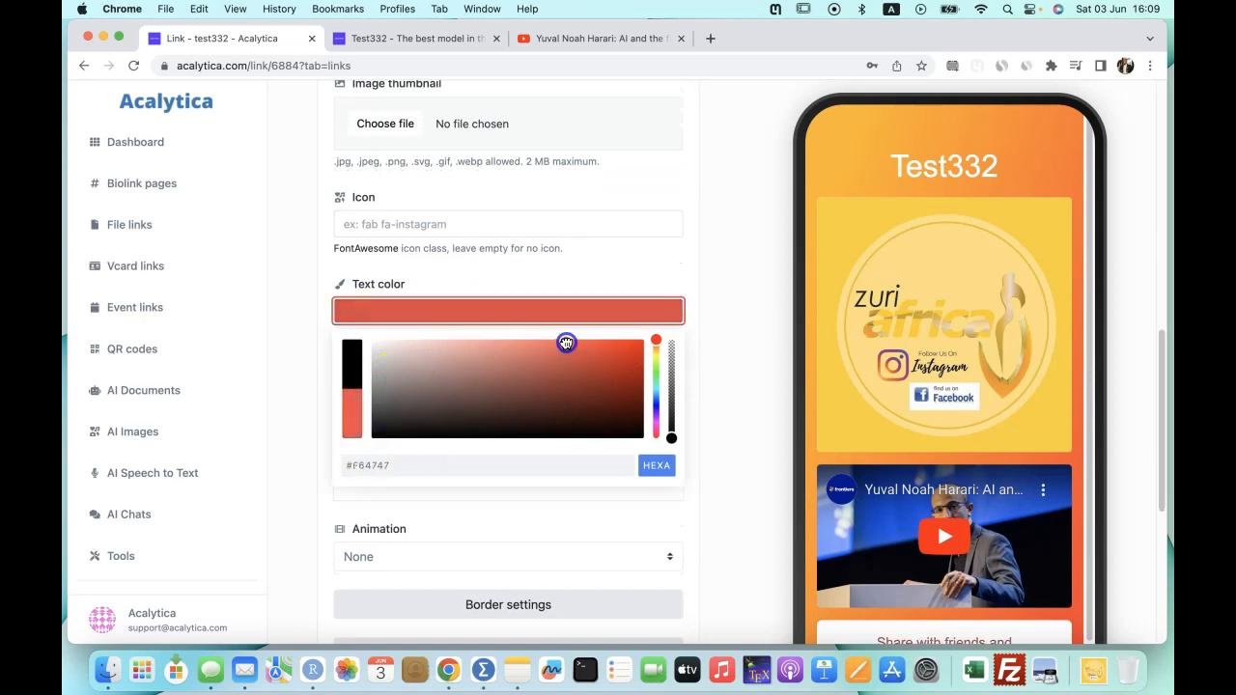
pyautogui.click(720, 325)
# Give the share button a dark grey (#393131) background and save the block.
pyautogui.scroll(-4, 707, 390)
pyautogui.click(444, 241)
pyautogui.moveTo(555, 295)
pyautogui.mouseDown()
pyautogui.moveTo(566, 299)
pyautogui.moveTo(373, 276)
pyautogui.moveTo(406, 308)
pyautogui.moveTo(411, 343)
pyautogui.mouseUp()
pyautogui.click(731, 325)
pyautogui.click(508, 504)
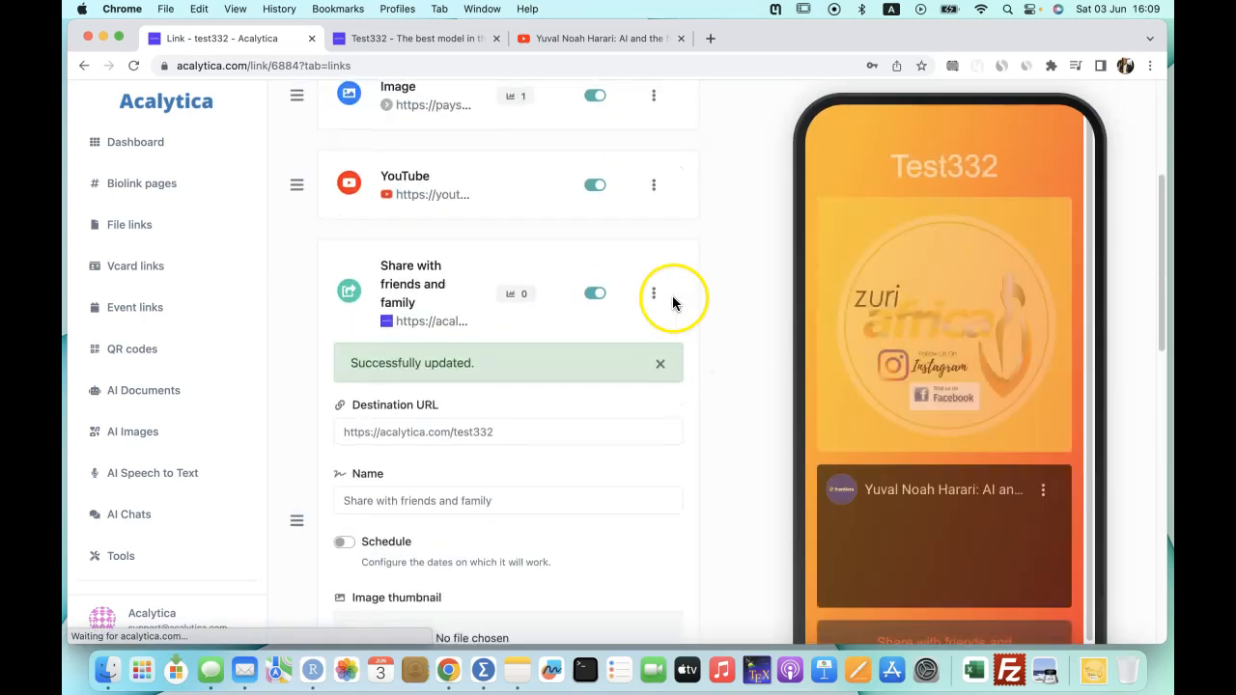
# Reload the live test332 page to see the restyled share button.
pyautogui.click(411, 43)
pyautogui.click(396, 66)
pyautogui.press('Return')
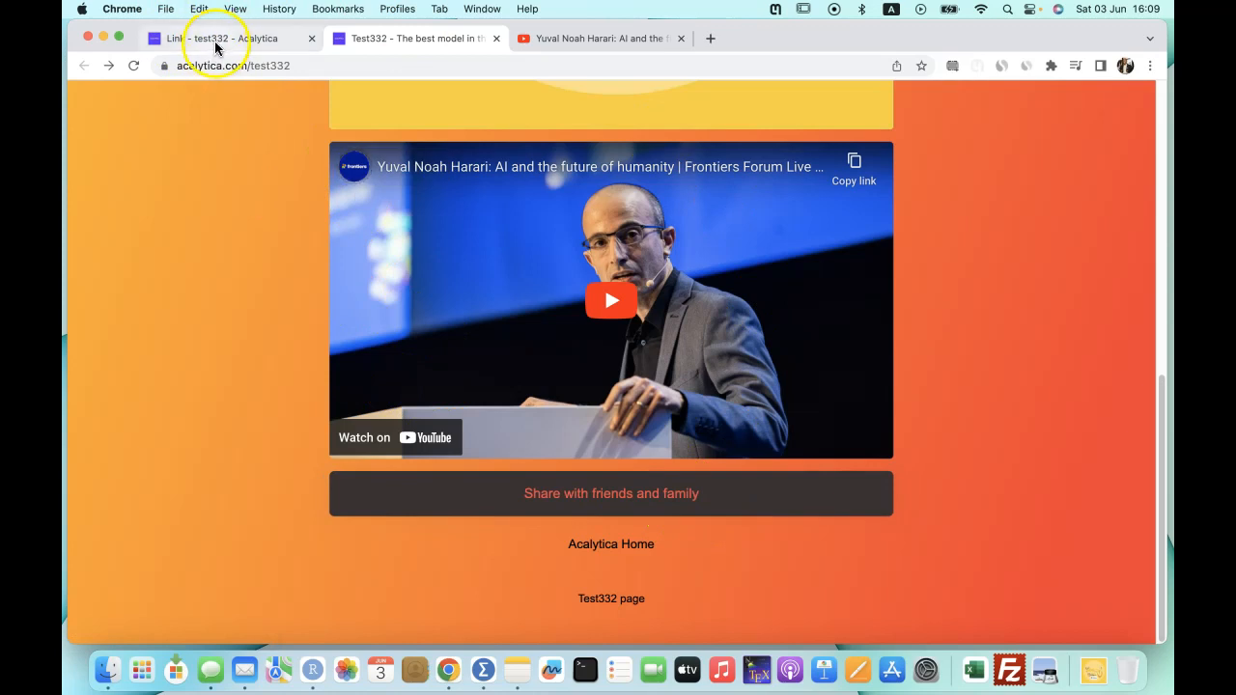
# Test the live Share button's QR-code dialog, close it, and return to the test332 editor.
pyautogui.click(629, 499)
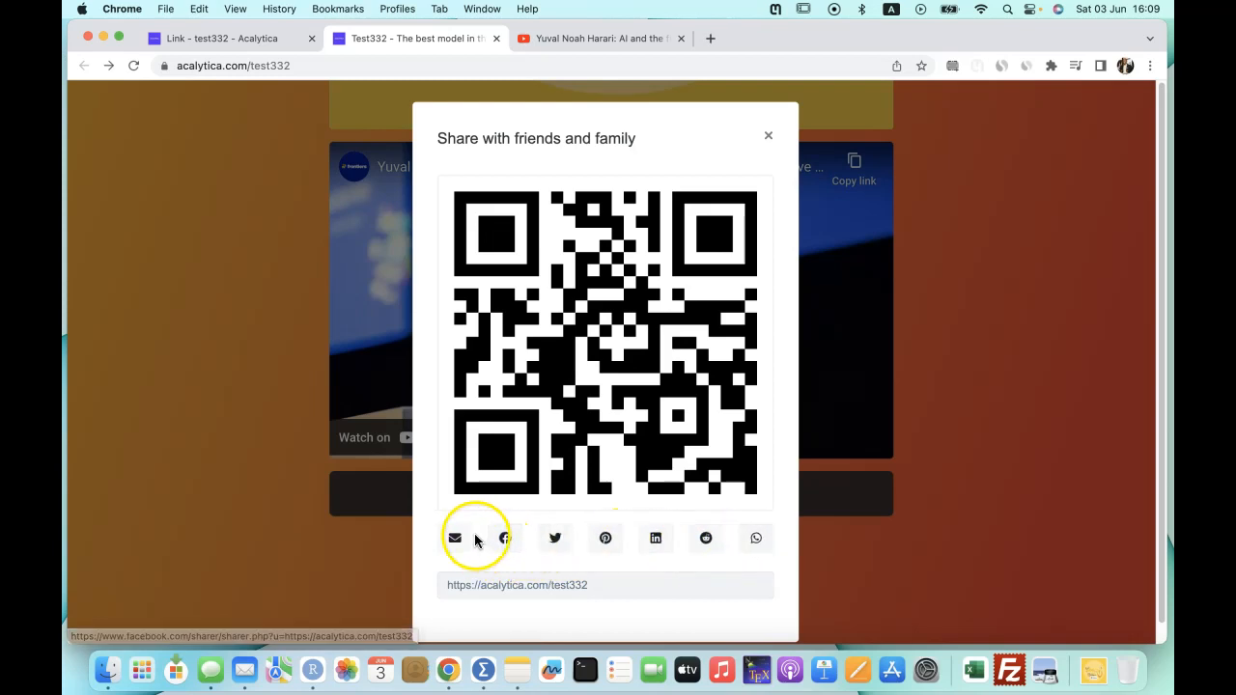
pyautogui.click(767, 135)
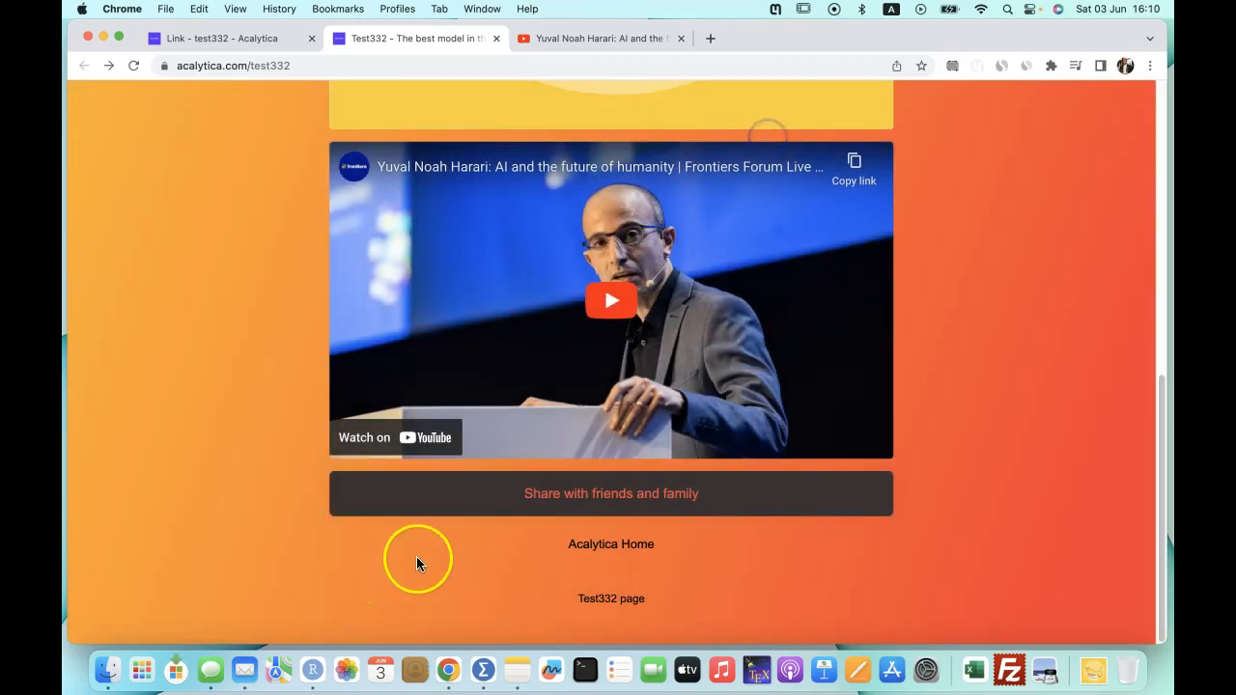
pyautogui.click(227, 39)
pyautogui.scroll(5, 640, 306)
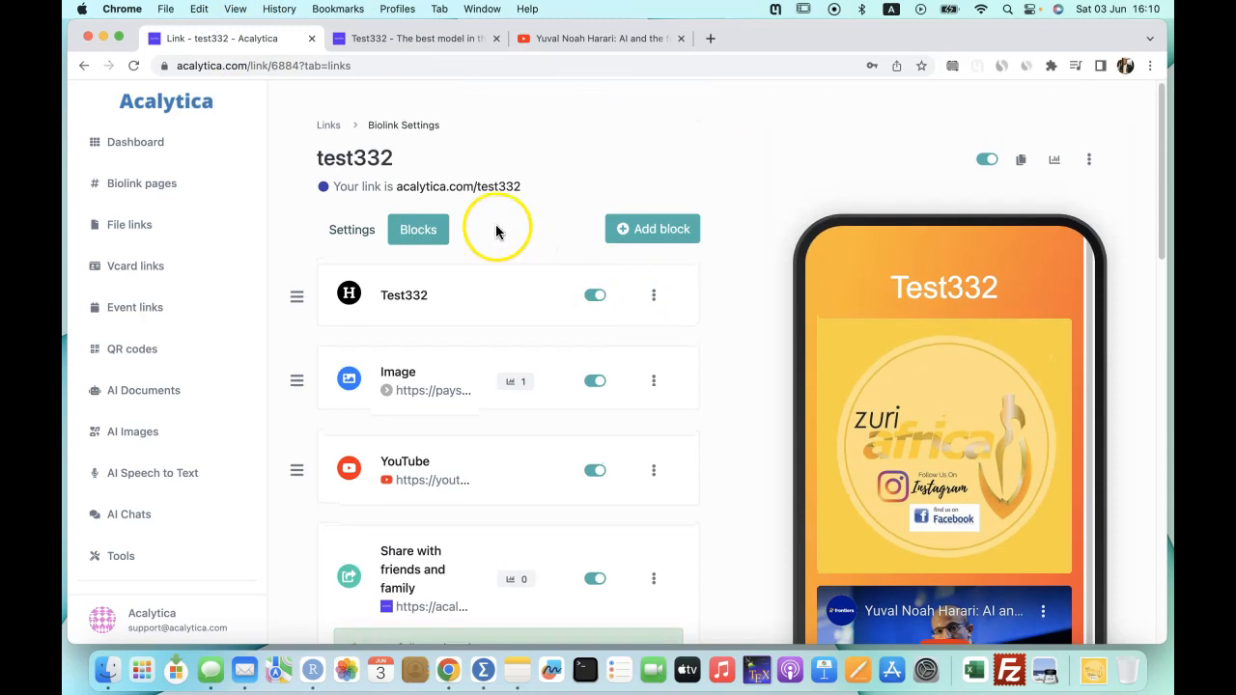
pyautogui.click(653, 231)
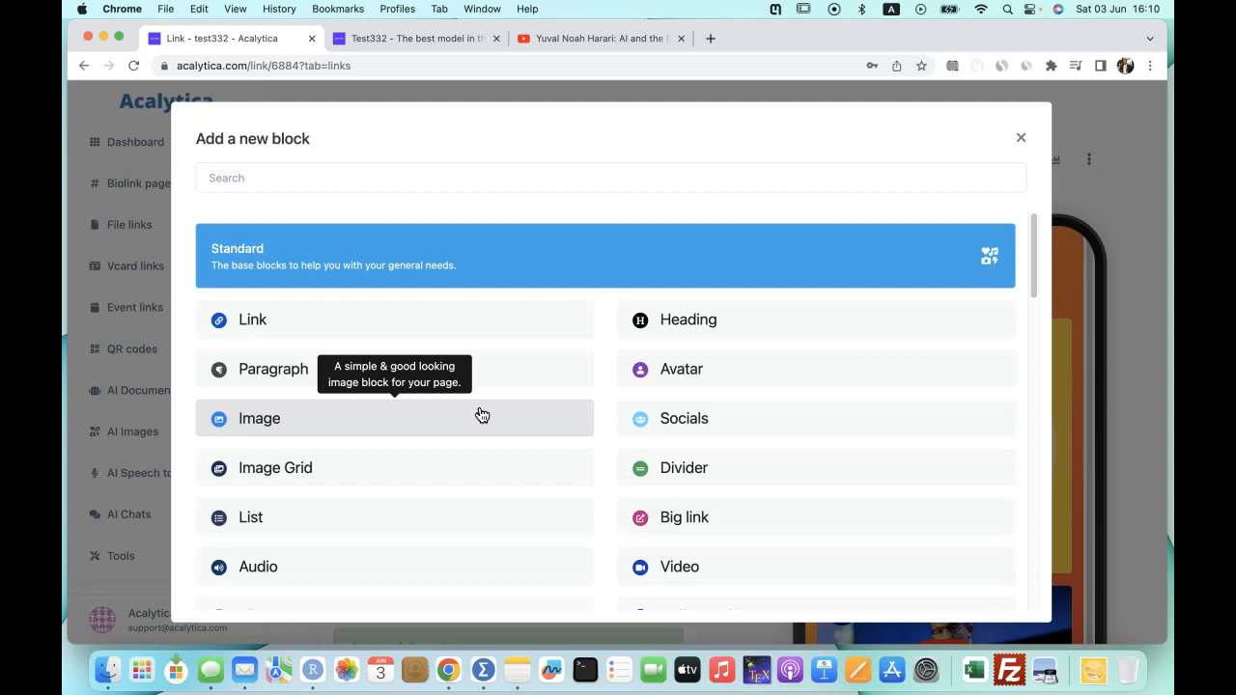
pyautogui.scroll(-5, 618, 469)
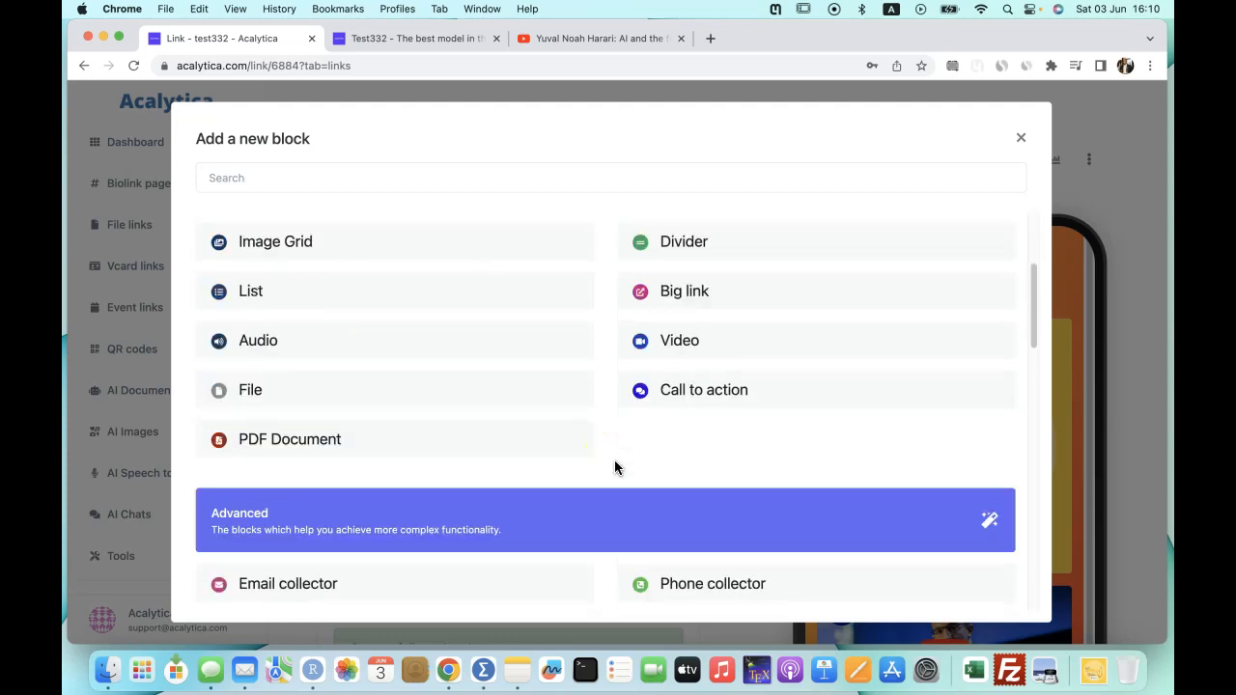
pyautogui.scroll(-5, 345, 391)
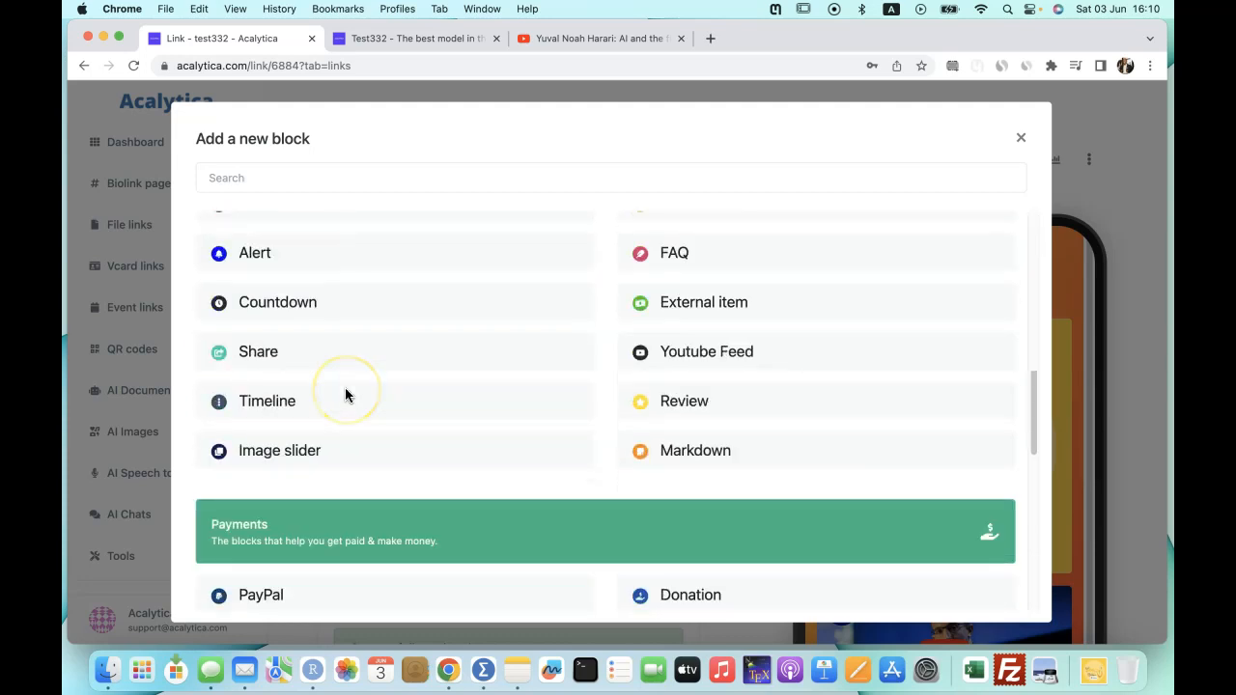
pyautogui.scroll(-6, 344, 391)
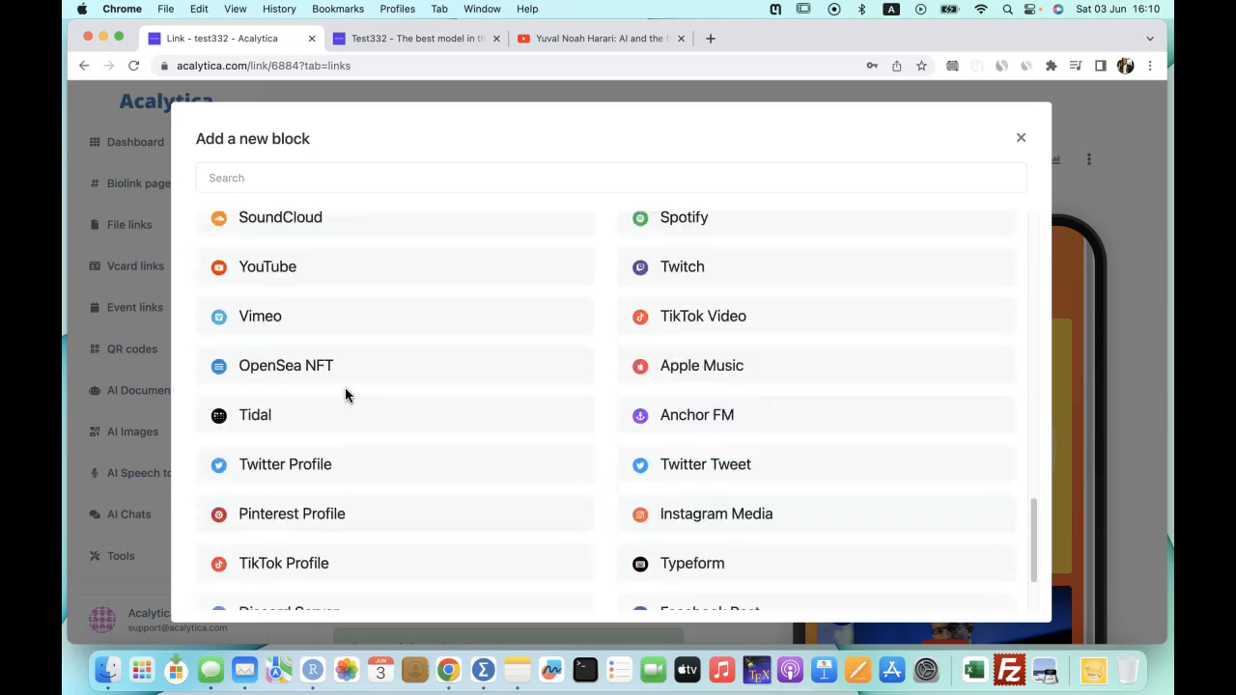
pyautogui.scroll(-1, 345, 387)
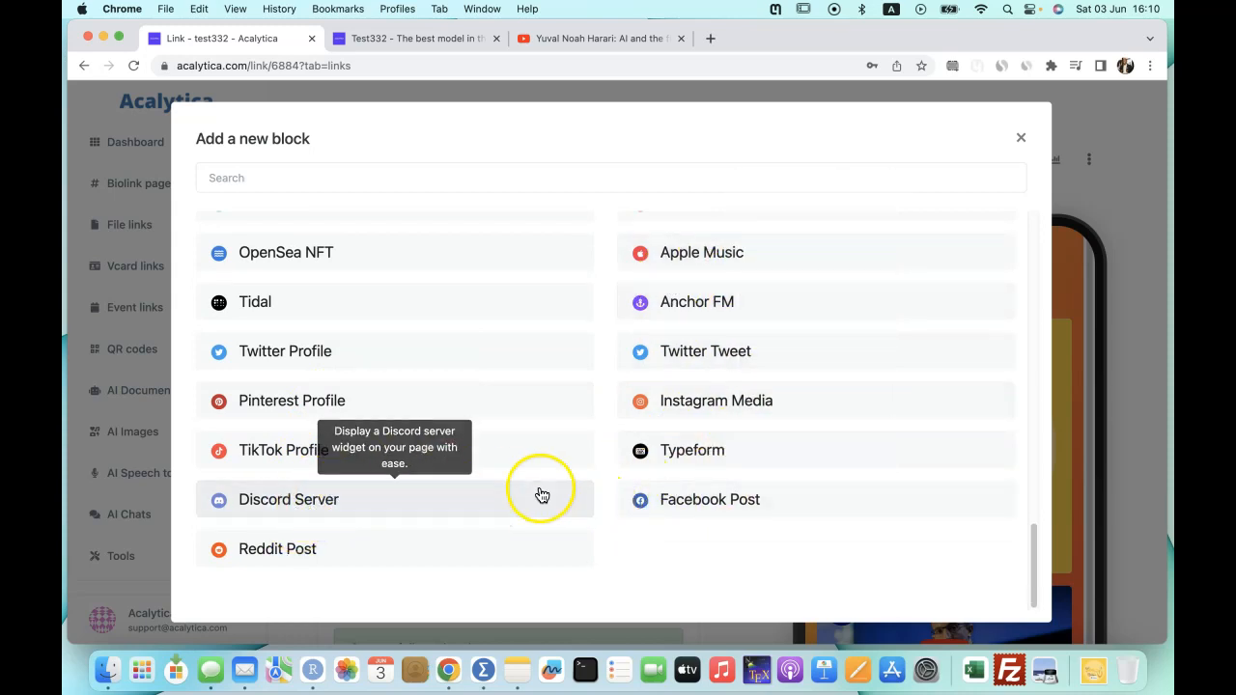
pyautogui.scroll(3, 396, 377)
pyautogui.scroll(6, 398, 367)
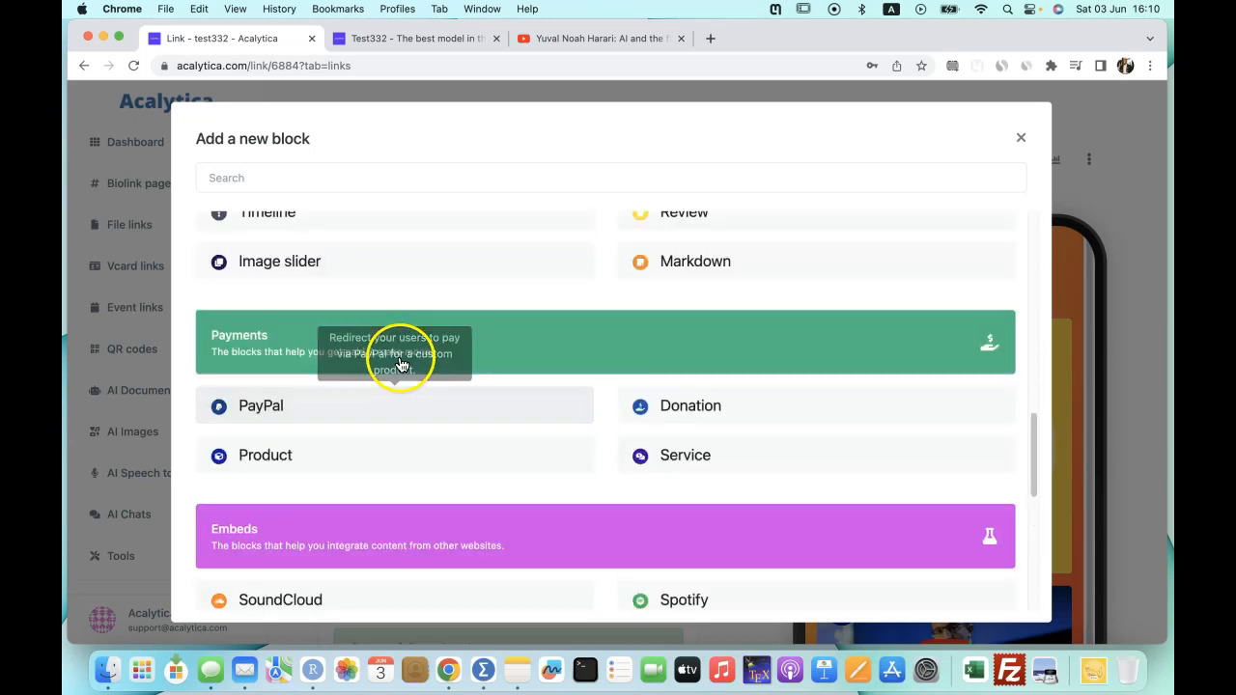
pyautogui.scroll(7, 505, 343)
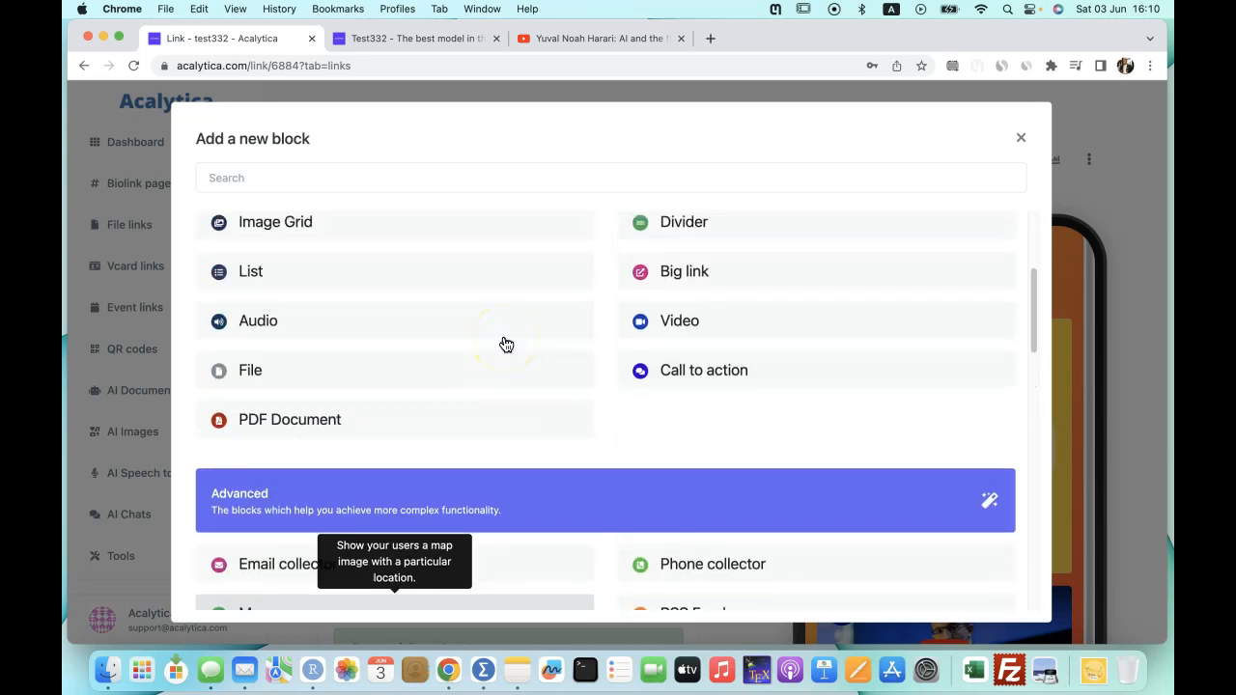
pyautogui.click(1020, 137)
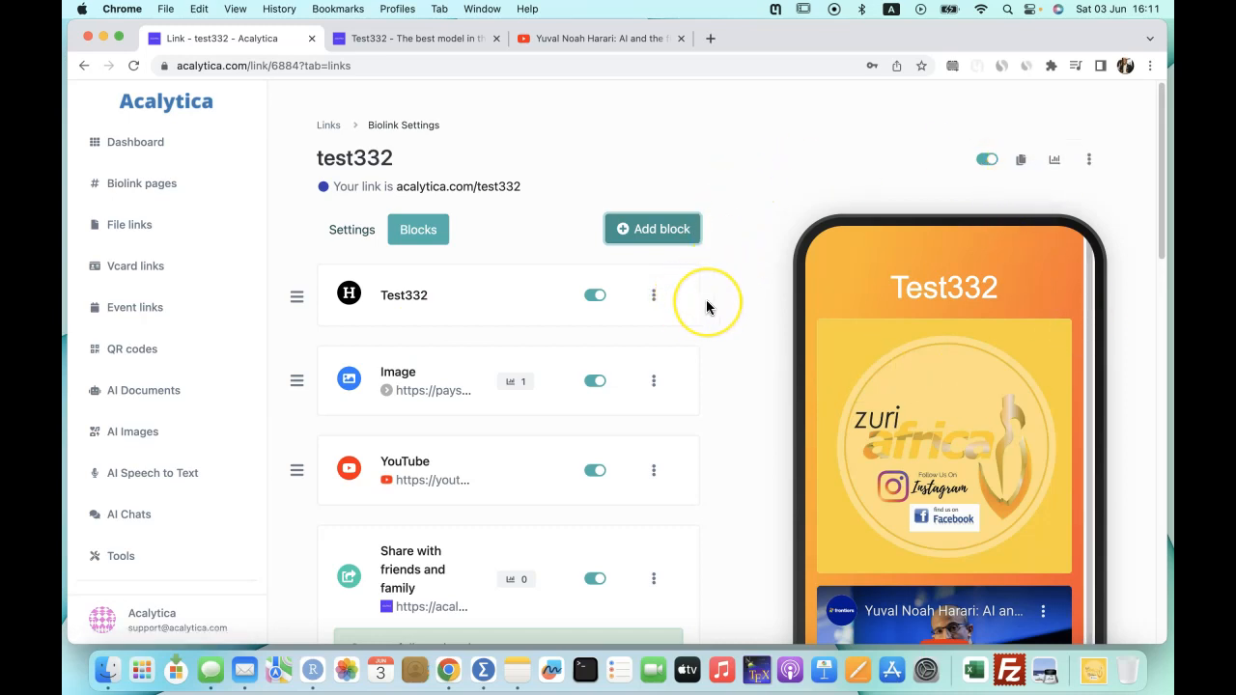
# Open the test332 statistics page and review the pageviews overview.
pyautogui.click(1054, 164)
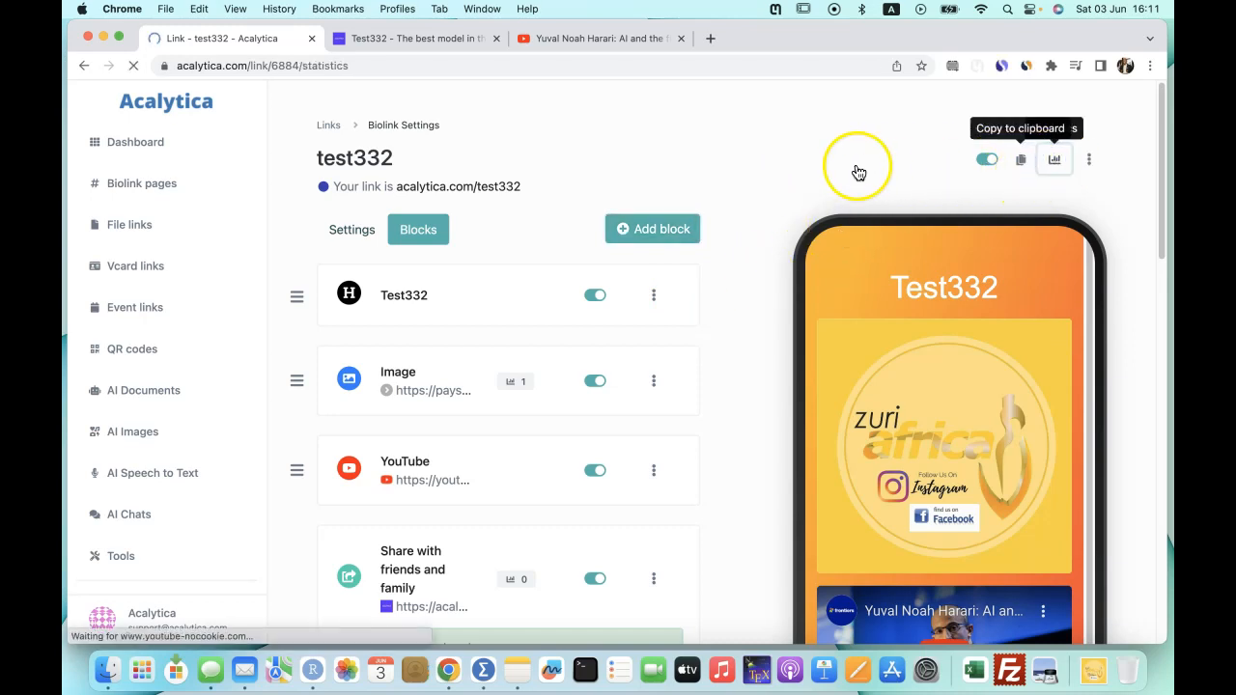
pyautogui.scroll(-3, 515, 400)
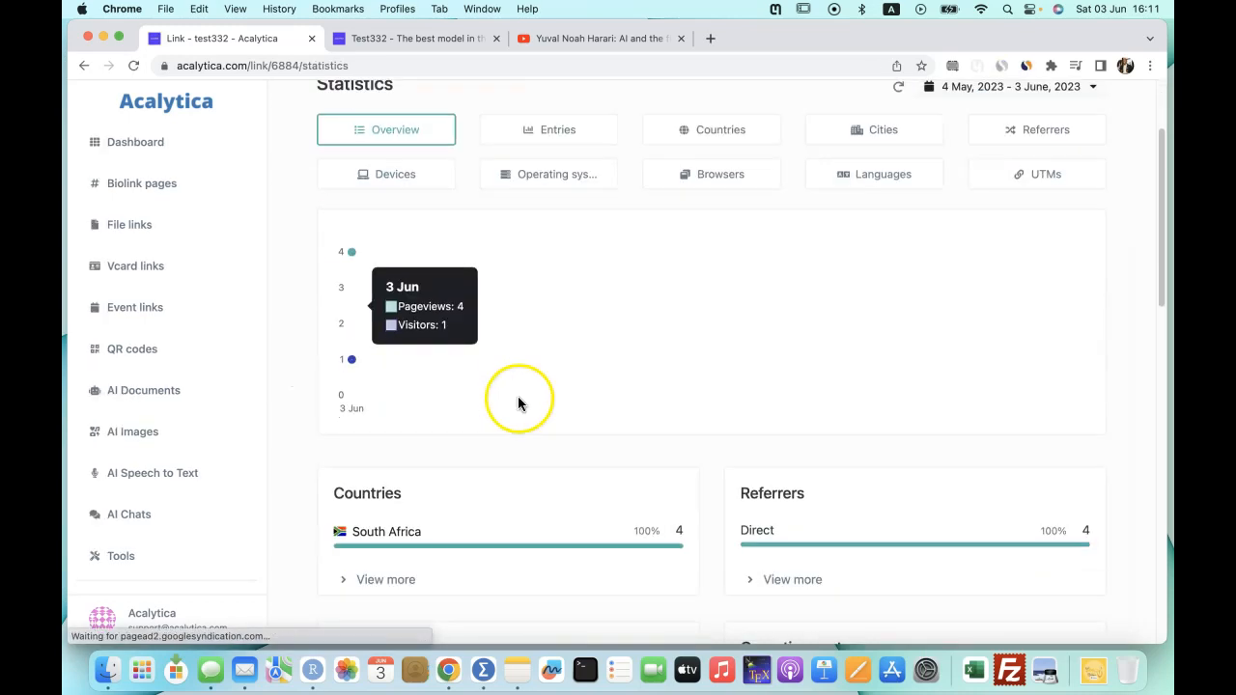
pyautogui.scroll(-6, 511, 482)
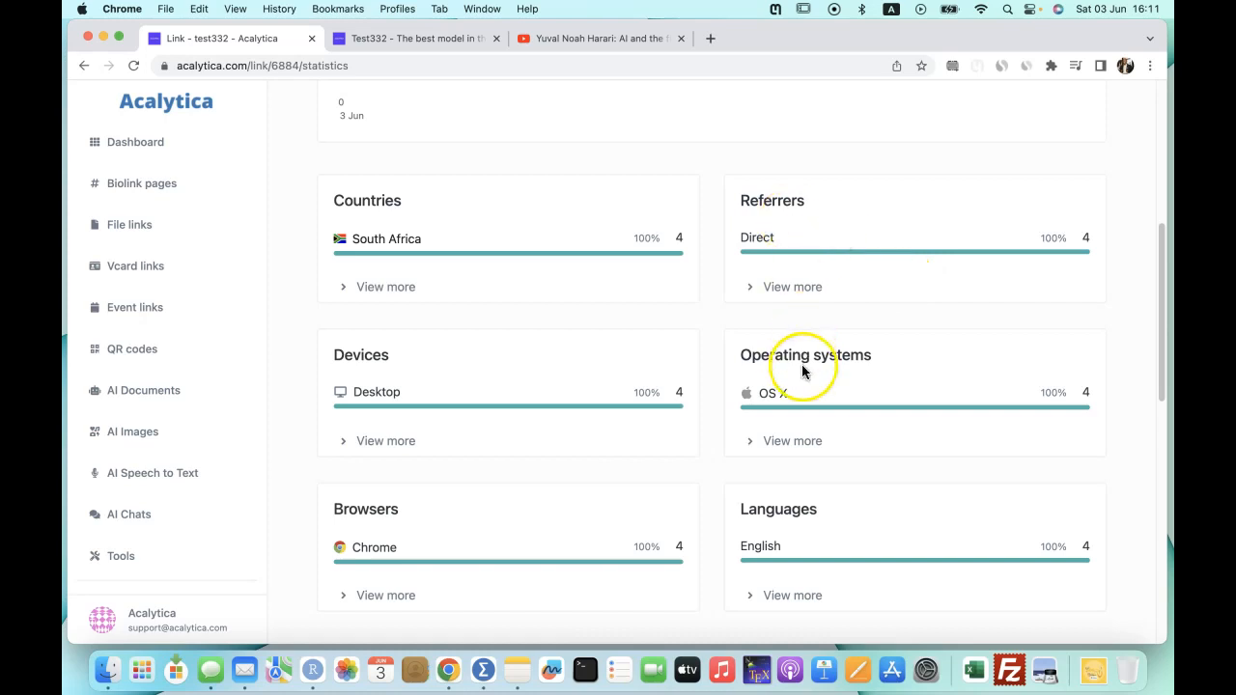
pyautogui.scroll(-7, 860, 454)
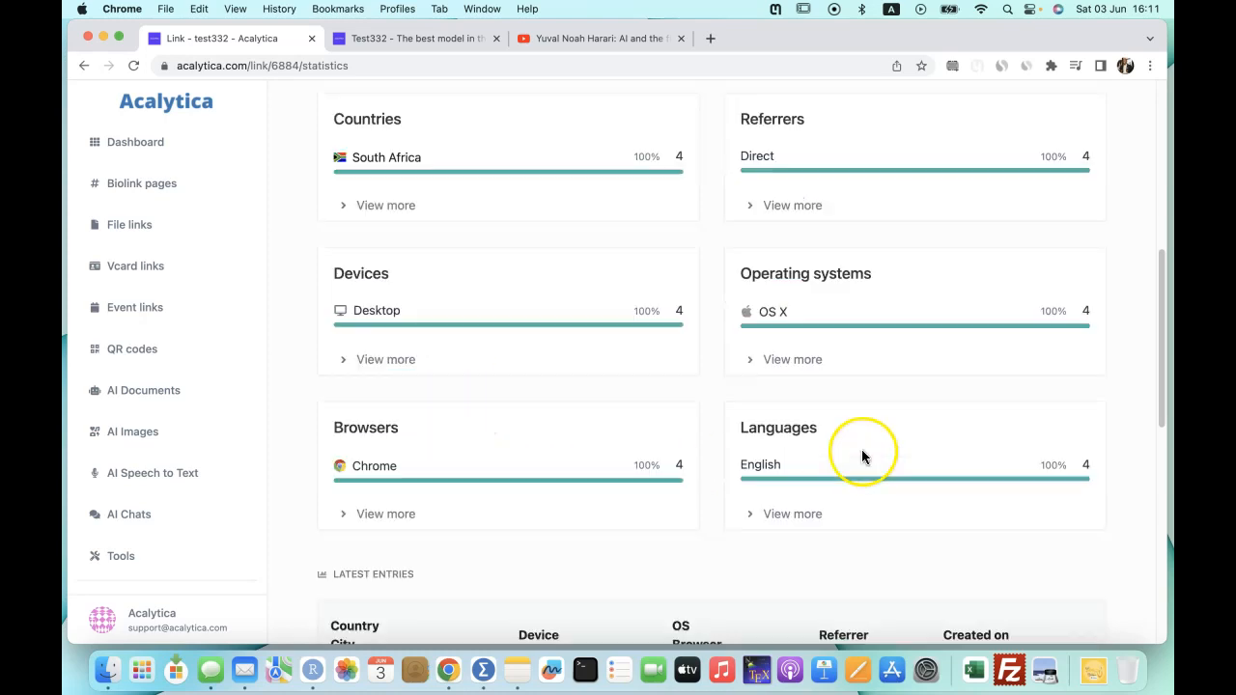
pyautogui.scroll(-5, 543, 433)
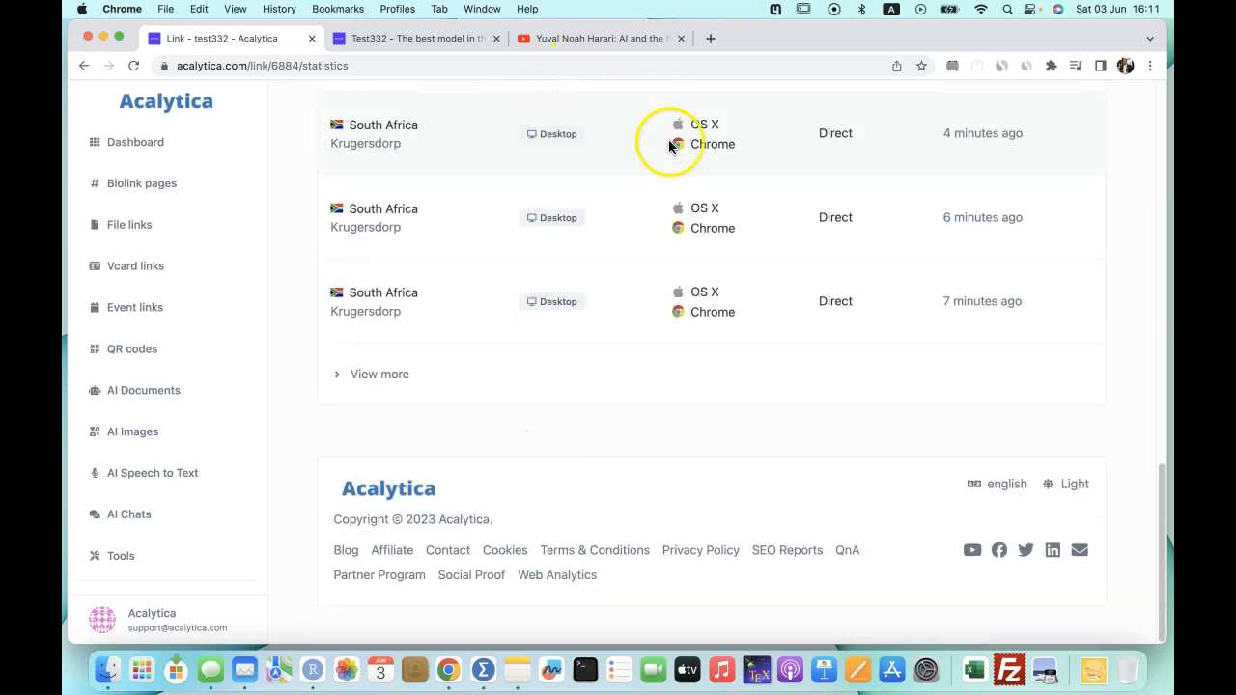
pyautogui.scroll(2, 702, 414)
pyautogui.scroll(15, 702, 414)
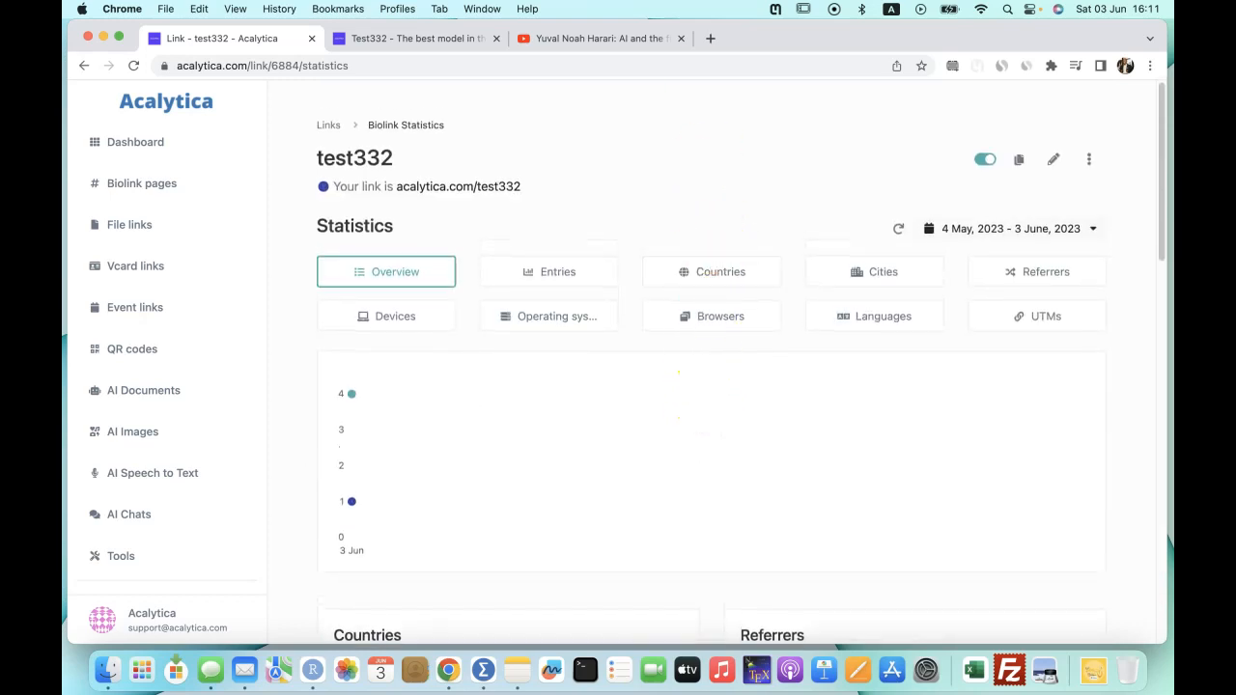
# View the visit breakdowns by country (South Africa), city (Krugersdorp), and device (Desktop).
pyautogui.click(708, 276)
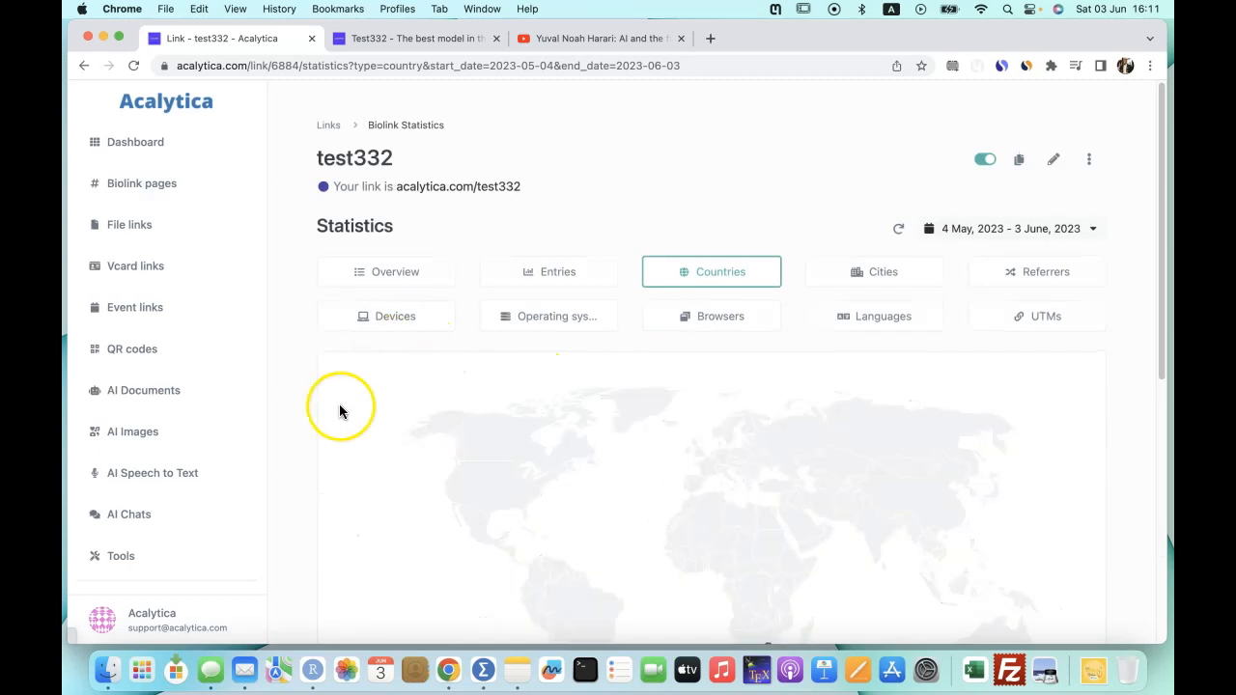
pyautogui.scroll(-3, 1081, 454)
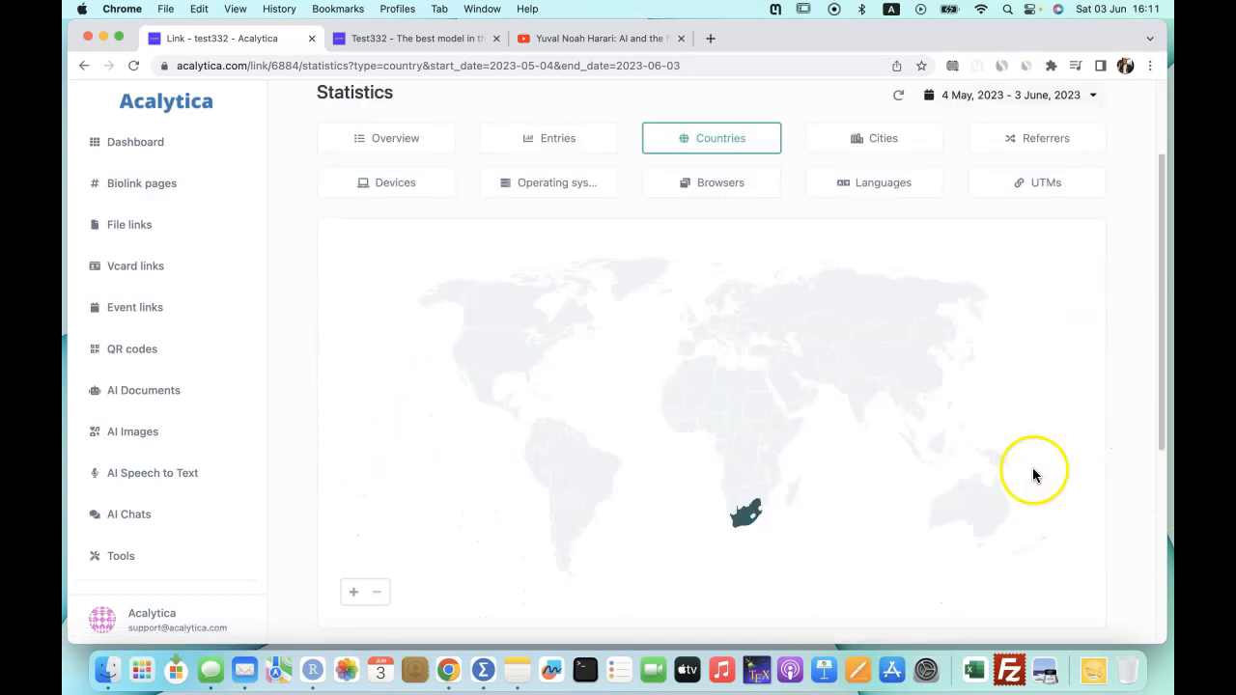
pyautogui.moveTo(738, 524)
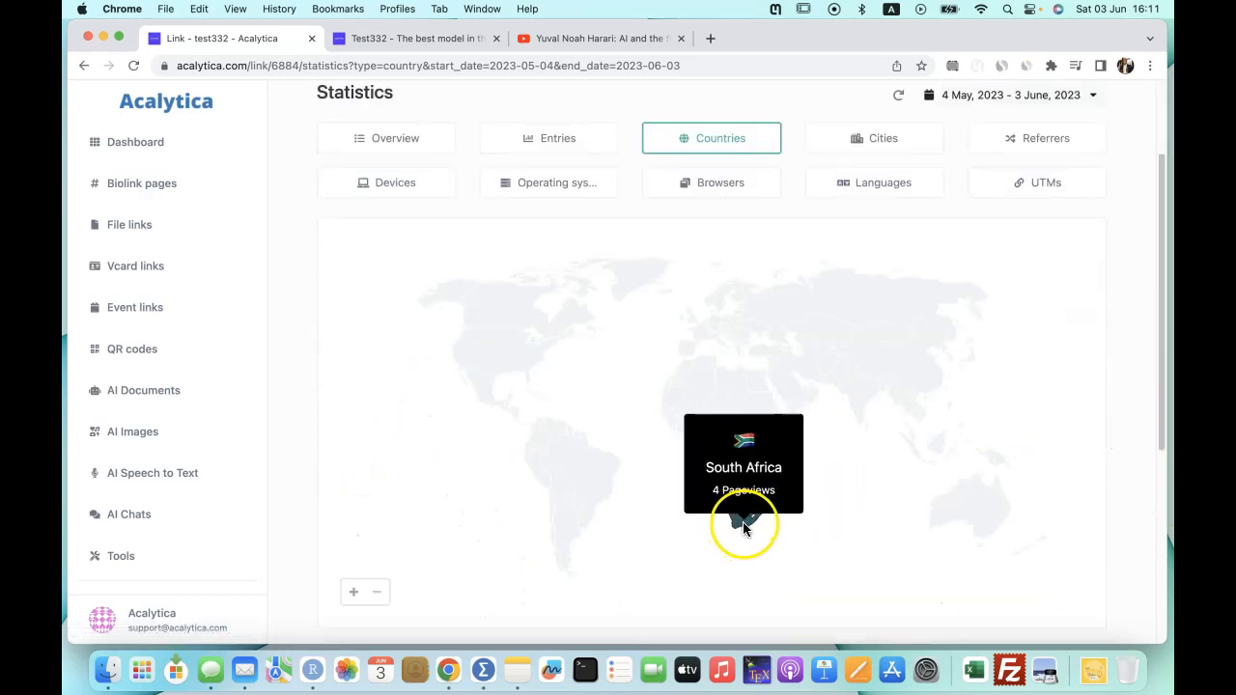
pyautogui.scroll(2, 1069, 455)
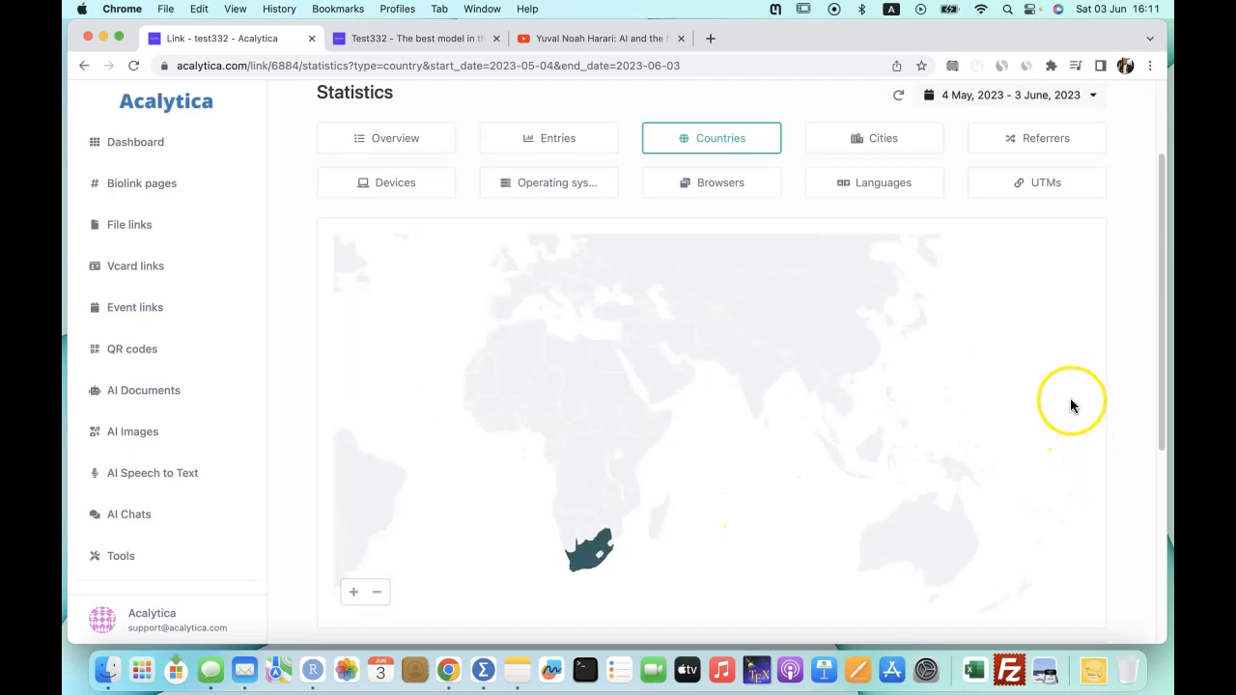
pyautogui.click(889, 140)
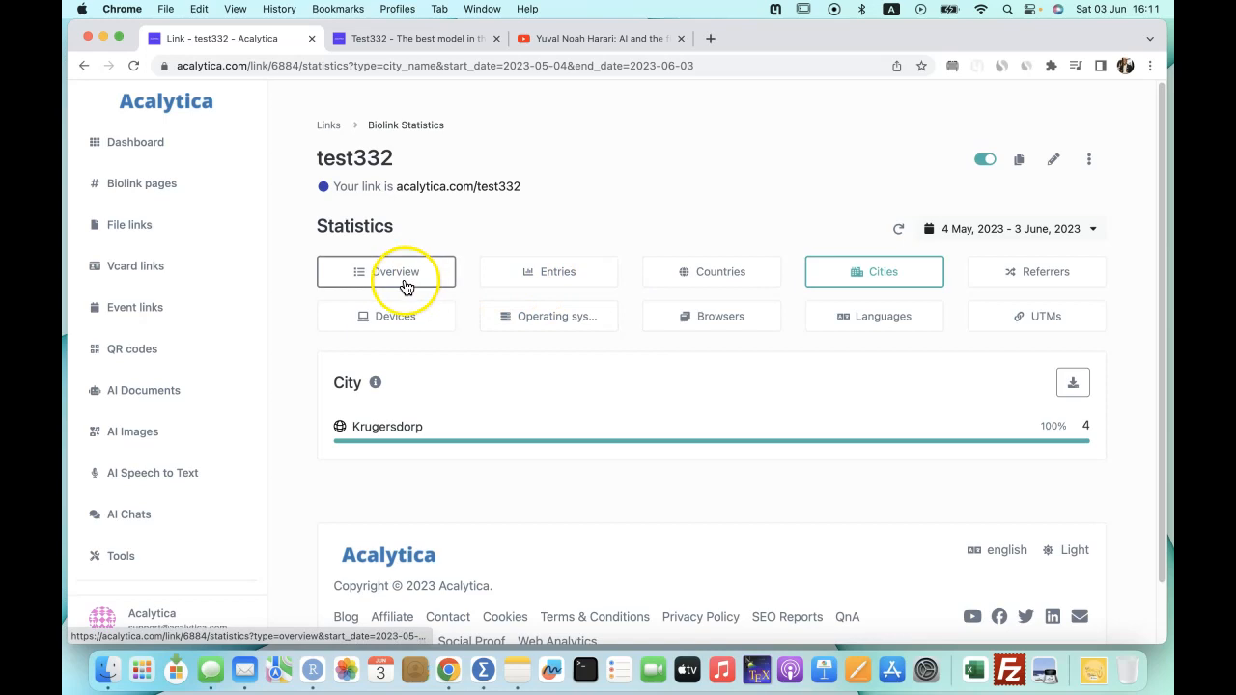
pyautogui.click(396, 324)
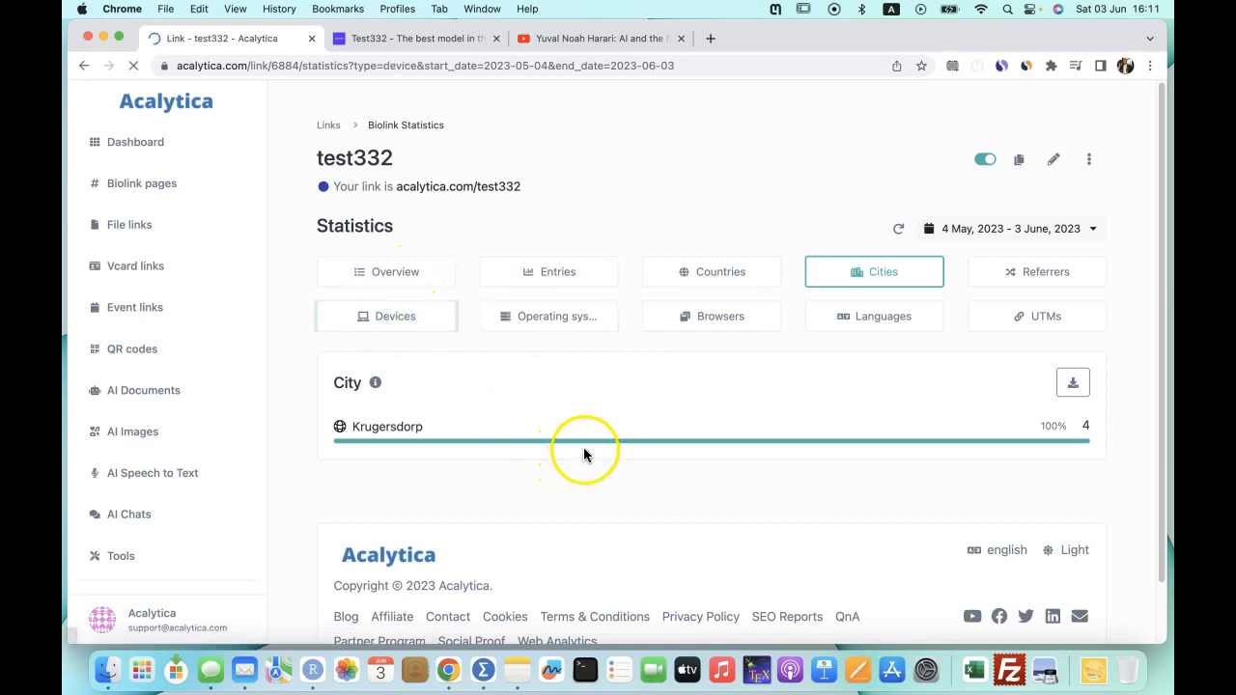